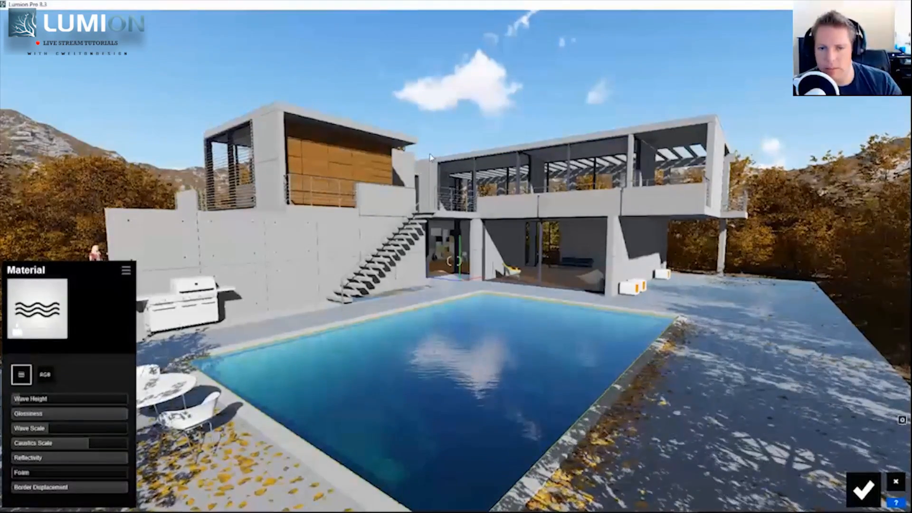
Examine the house facade, the large windows and the pool from several viewpoints around the terrace
{"action": "key", "text": "w"}
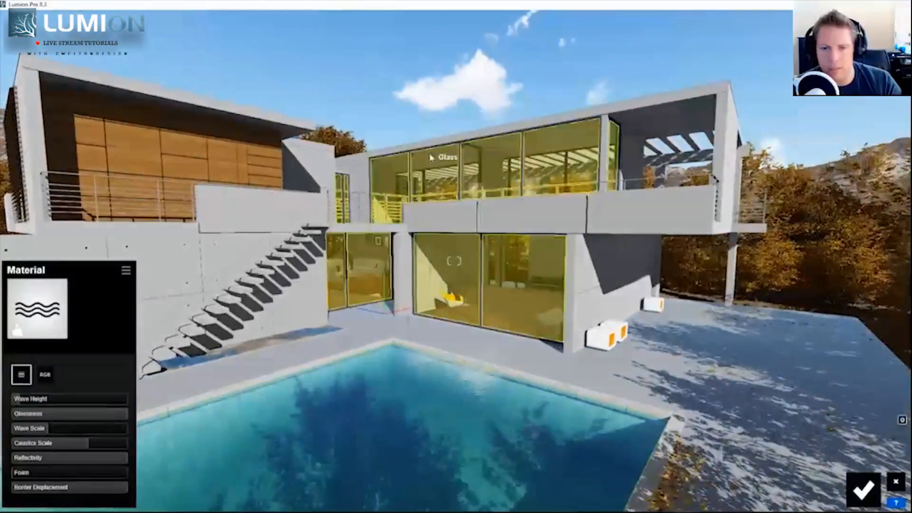
{"action": "key", "text": "s"}
{"action": "key", "text": "a"}
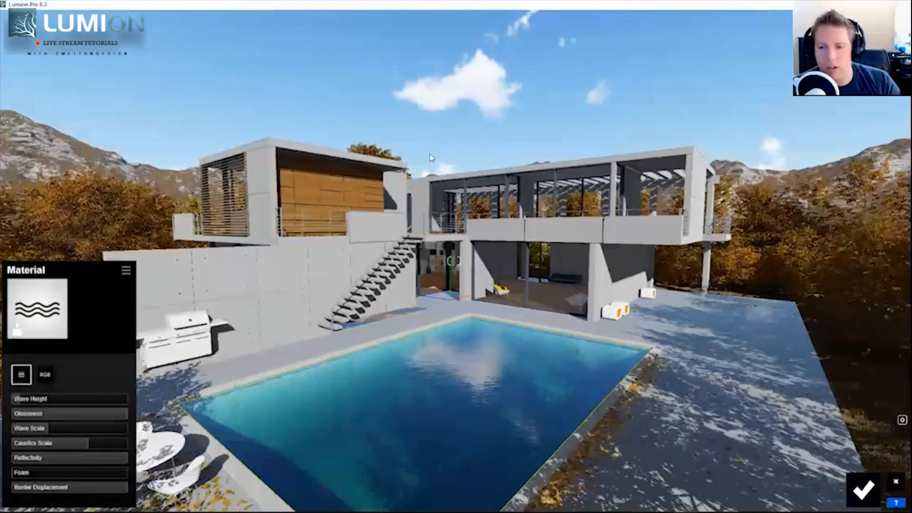
{"action": "key", "text": "w"}
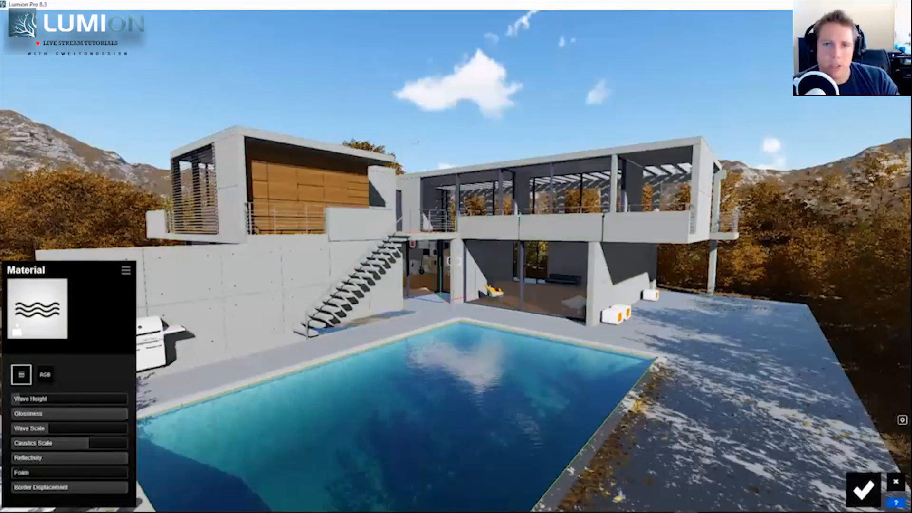
{"action": "key", "text": "a"}
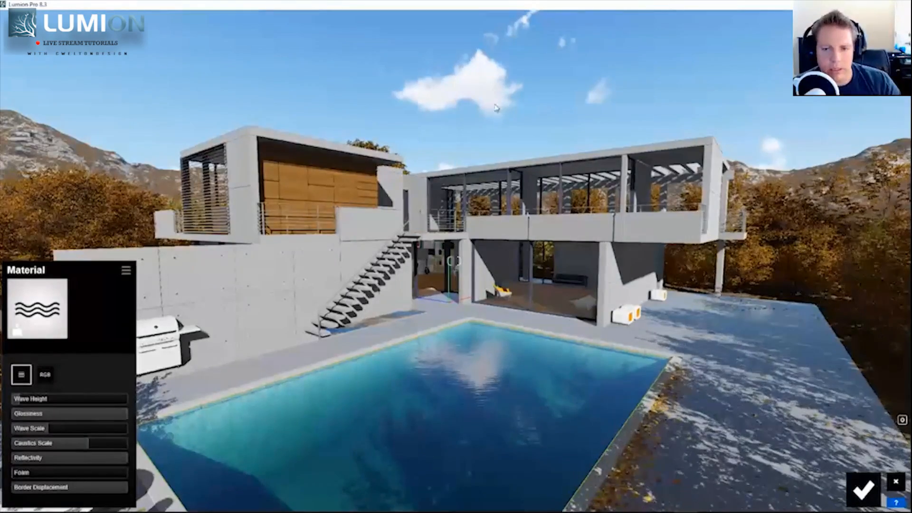
{"action": "right_click_drag", "start_coordinate": [526, 97], "coordinate": [485, 105]}
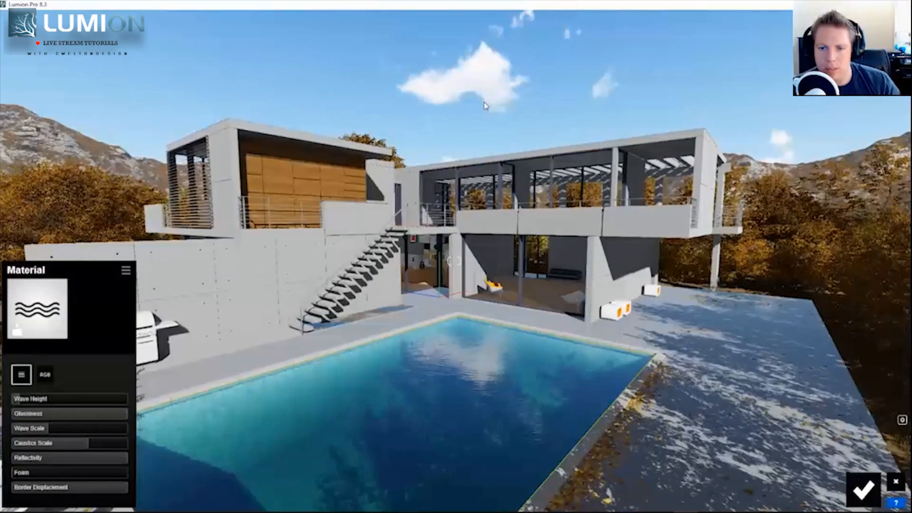
{"action": "key", "text": "w"}
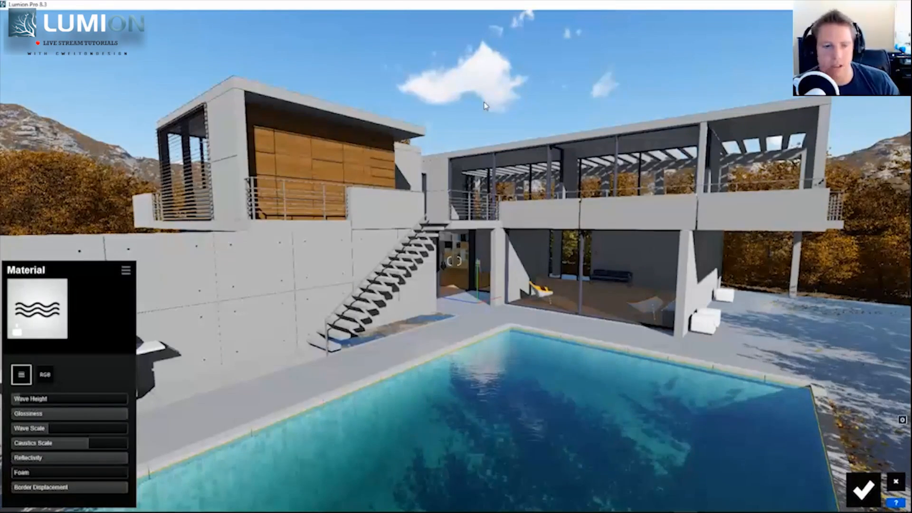
{"action": "key", "text": "d"}
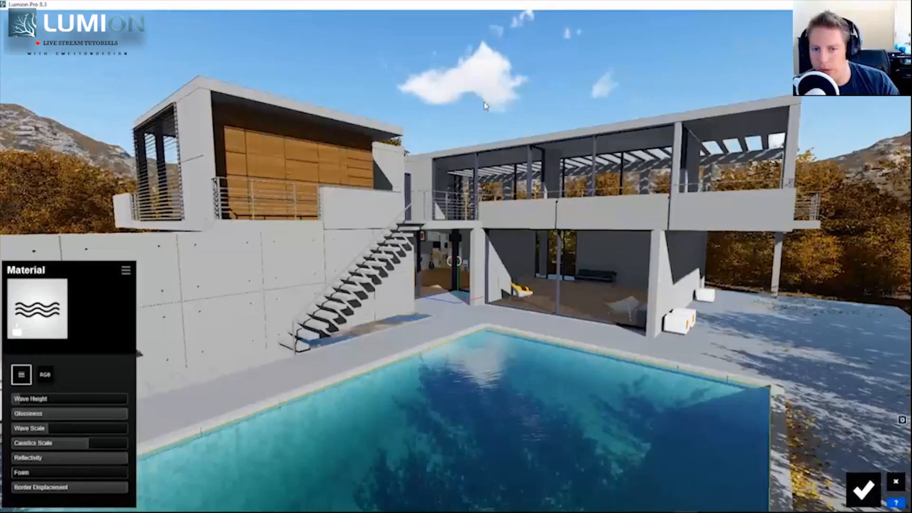
{"action": "key", "text": "d"}
{"action": "key", "text": "s"}
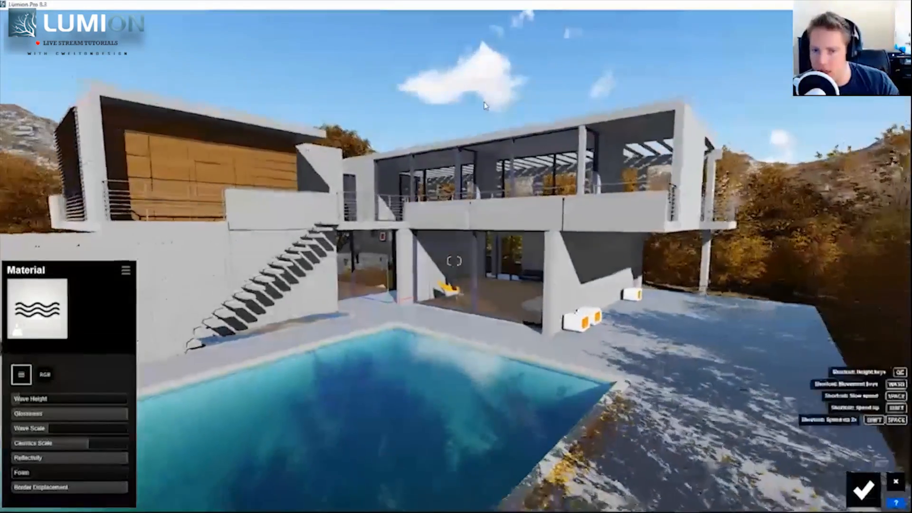
{"action": "key", "text": "w"}
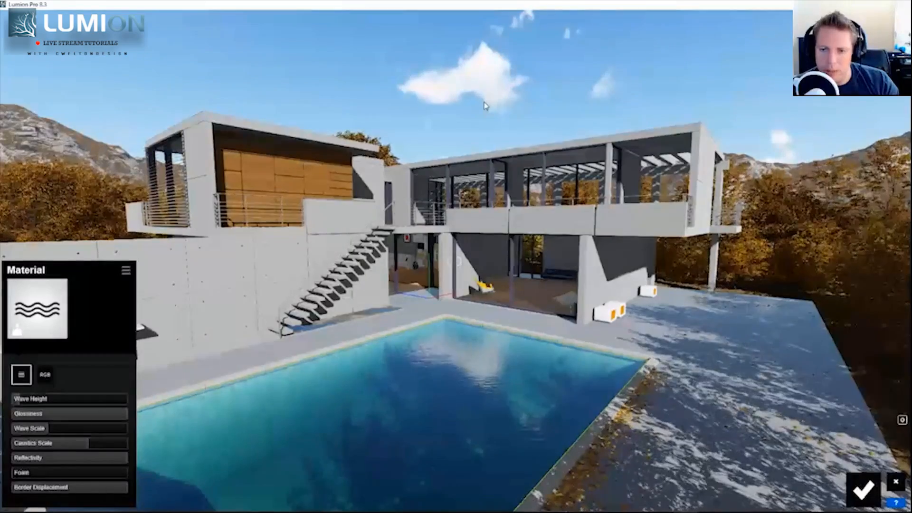
{"action": "key", "text": "w"}
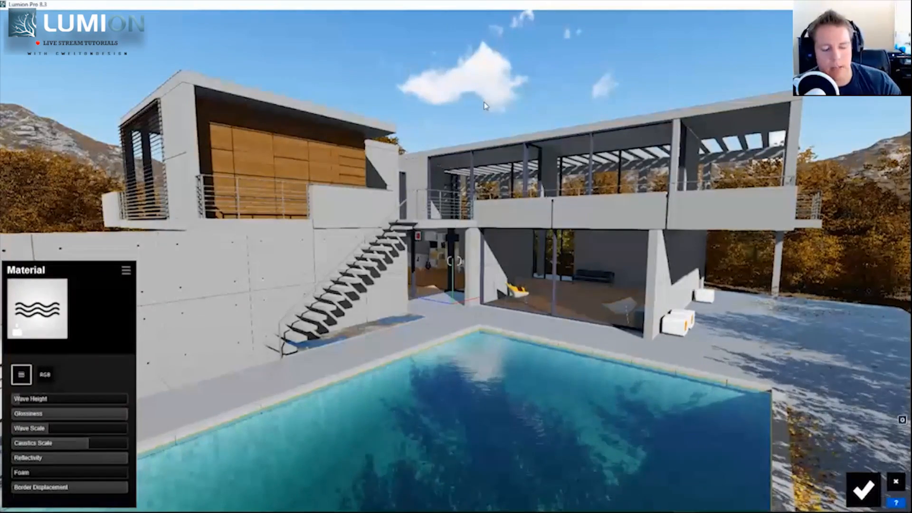
{"action": "key", "text": "d"}
{"action": "key", "text": "s"}
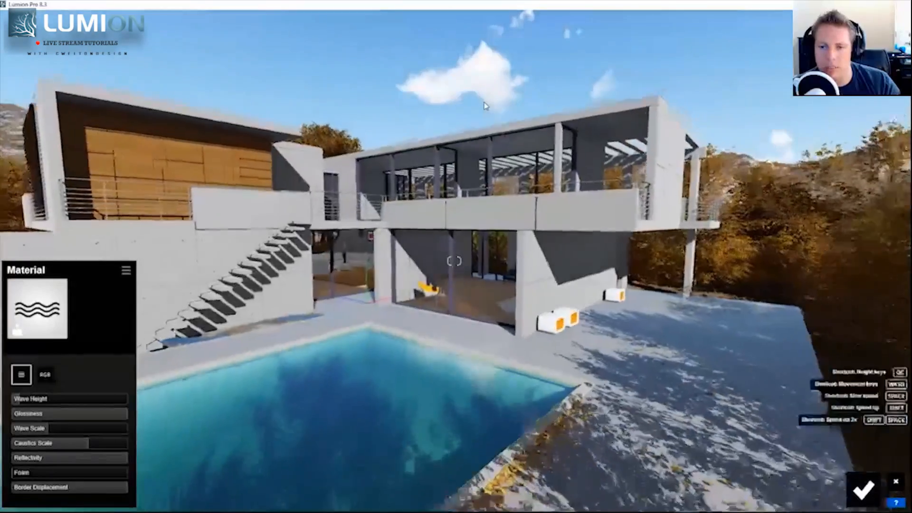
{"action": "key", "text": "a"}
{"action": "key", "text": "w"}
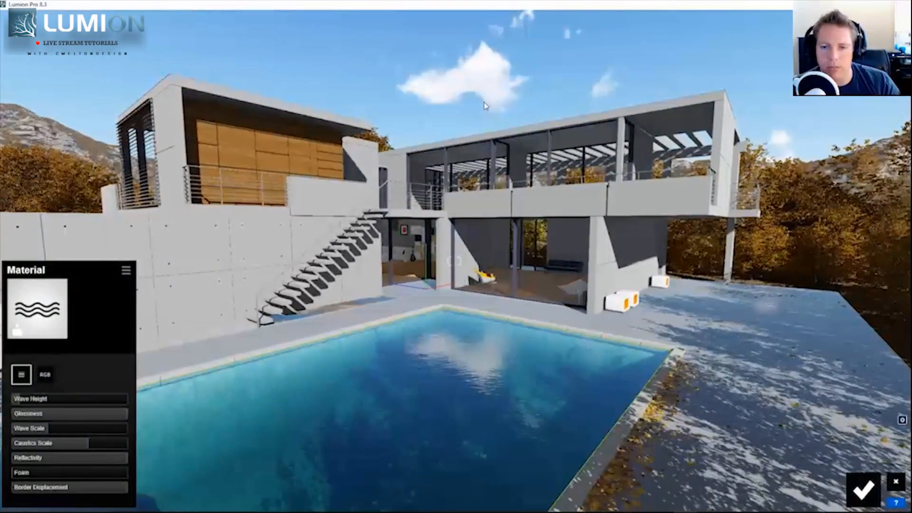
{"action": "key", "text": "w"}
{"action": "key", "text": "s"}
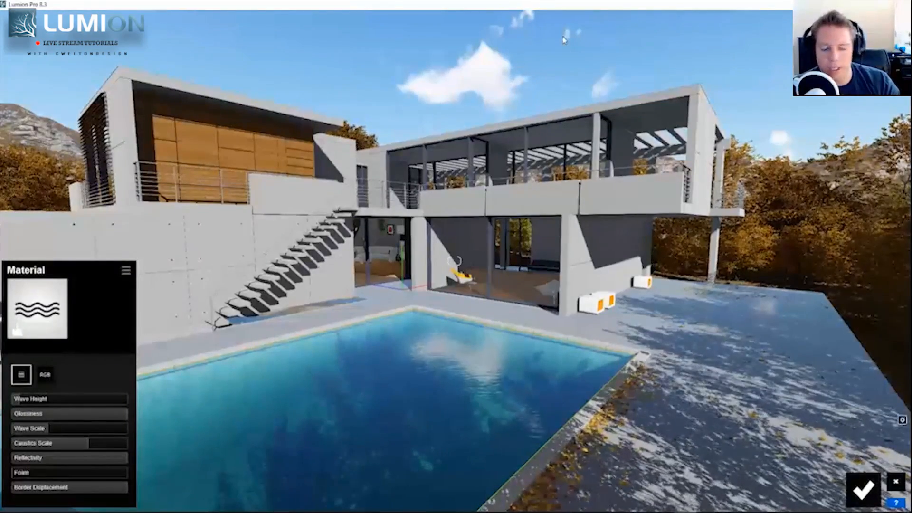
Select the glass material of the ground-floor windows and raise its reflectivity to the maximum
{"action": "key", "text": "w"}
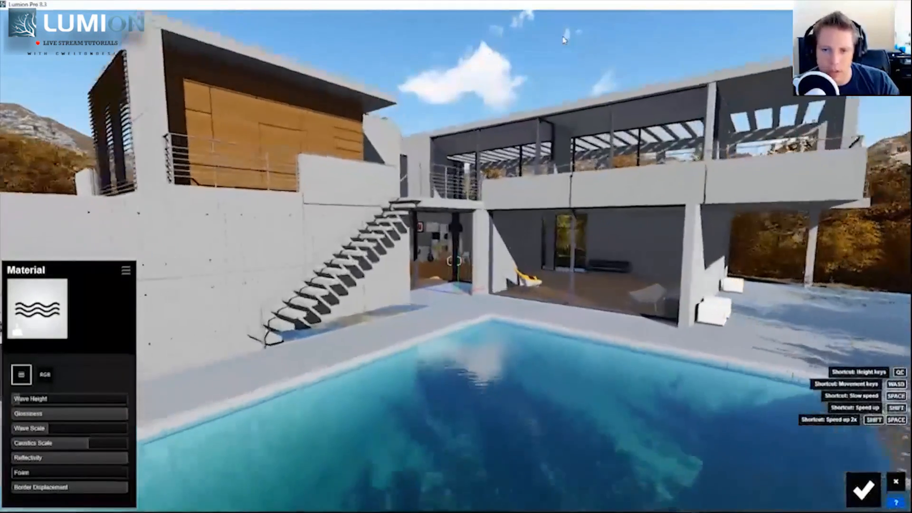
{"action": "key", "text": "w"}
{"action": "right_click_drag", "start_coordinate": [475, 178], "coordinate": [481, 234]}
{"action": "key", "text": "w"}
{"action": "left_click", "coordinate": [479, 233]}
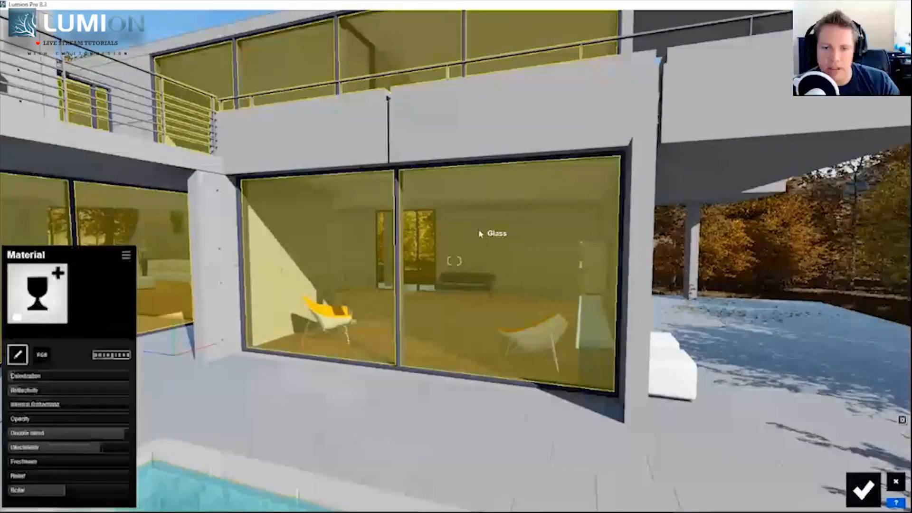
{"action": "key", "text": "w"}
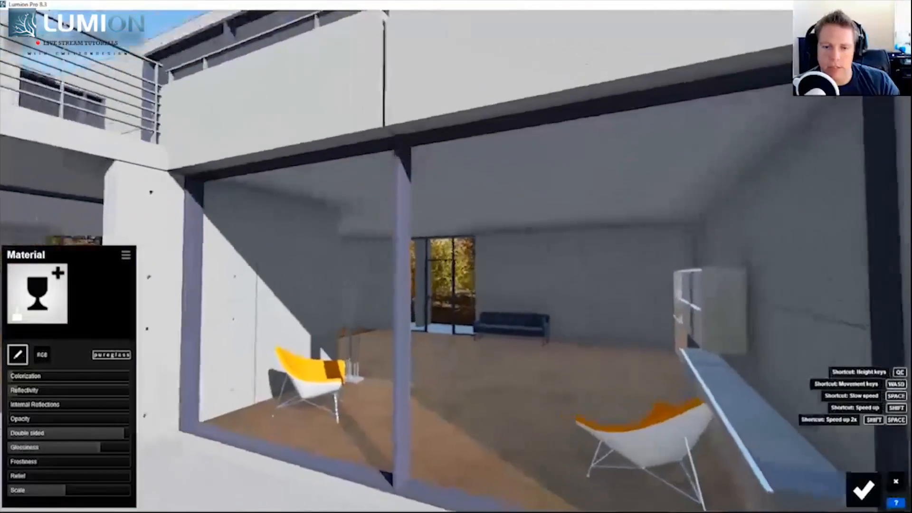
{"action": "key", "text": "w"}
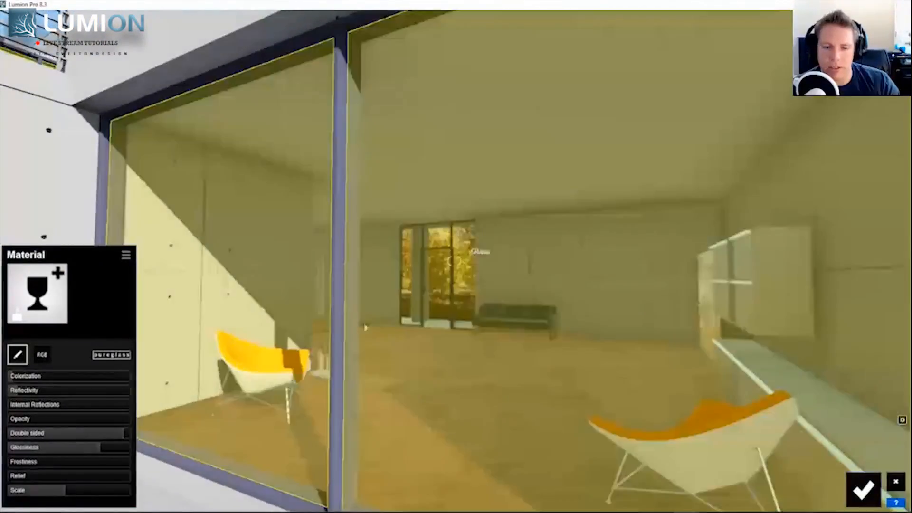
{"action": "left_click_drag", "start_coordinate": [86, 391], "coordinate": [160, 394]}
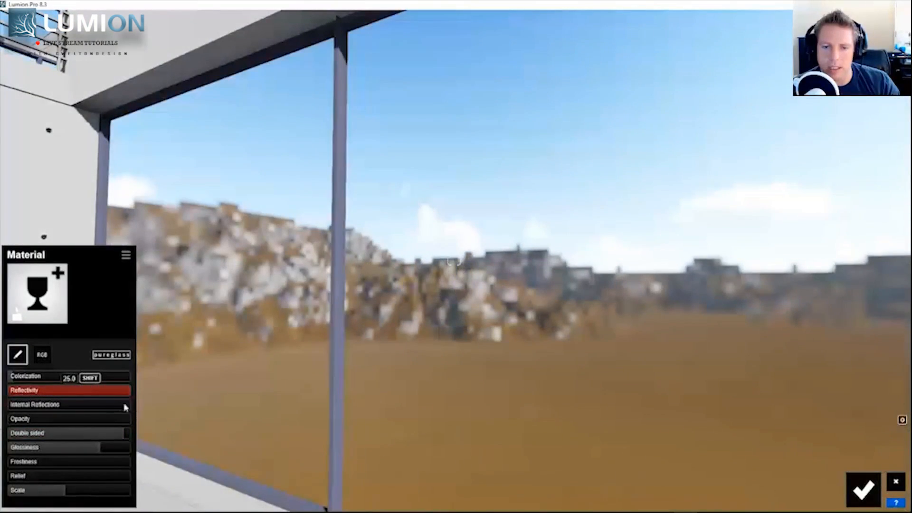
Inspect the reflections in the ground-floor and upper-floor glass from outside the house
{"action": "key", "text": "a"}
{"action": "right_click_drag", "start_coordinate": [456, 266], "coordinate": [237, 266]}
{"action": "key", "text": "w"}
{"action": "key", "text": "q"}
{"action": "right_click_drag", "start_coordinate": [456, 266], "coordinate": [713, 342]}
{"action": "key", "text": "s"}
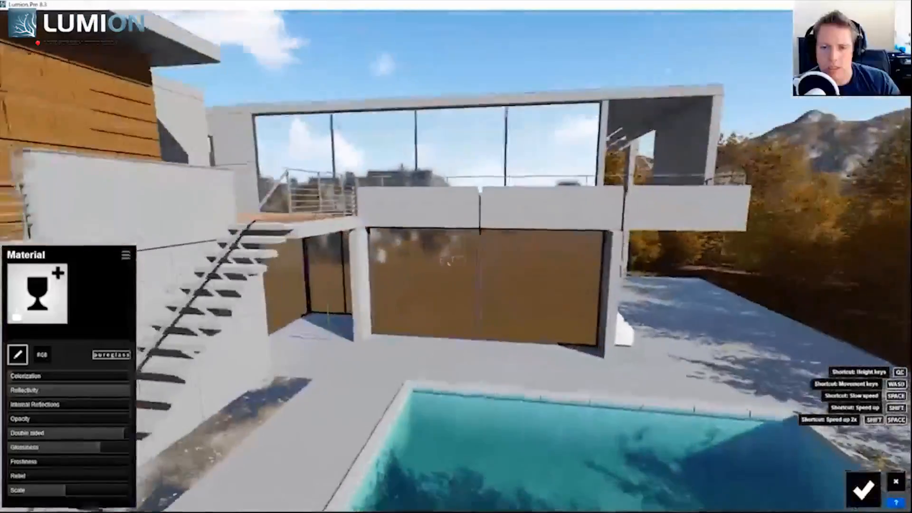
{"action": "key", "text": "q"}
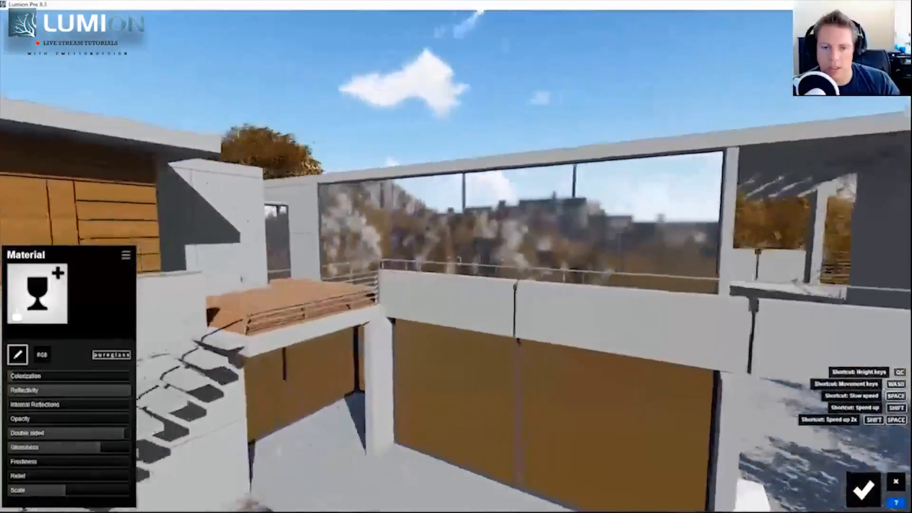
{"action": "right_click_drag", "start_coordinate": [713, 237], "coordinate": [713, 314]}
Inspect the reflective windows and glass doors from inside the living room
{"action": "key", "text": "d"}
{"action": "key", "text": "w"}
{"action": "key", "text": "s"}
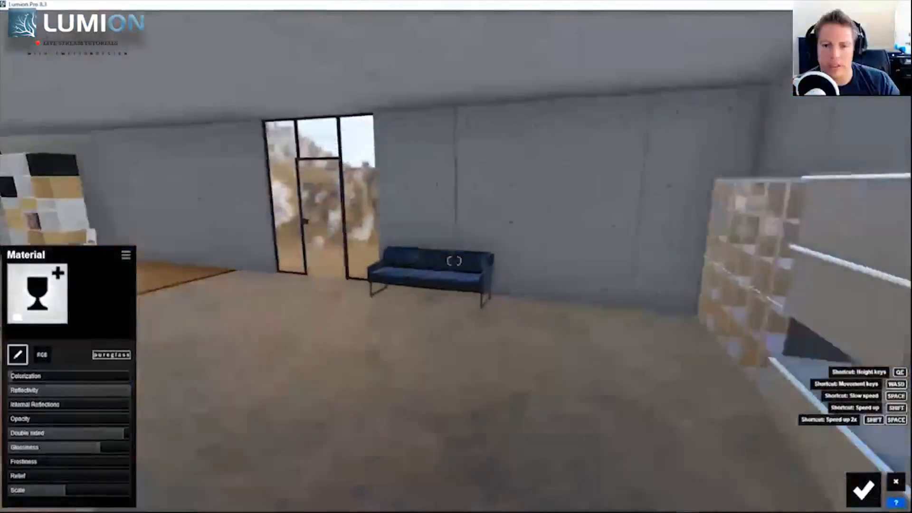
{"action": "key", "text": "s"}
{"action": "key", "text": "w"}
{"action": "key", "text": "w"}
{"action": "key", "text": "a"}
{"action": "right_click_drag", "start_coordinate": [576, 285], "coordinate": [380, 261]}
{"action": "key", "text": "s"}
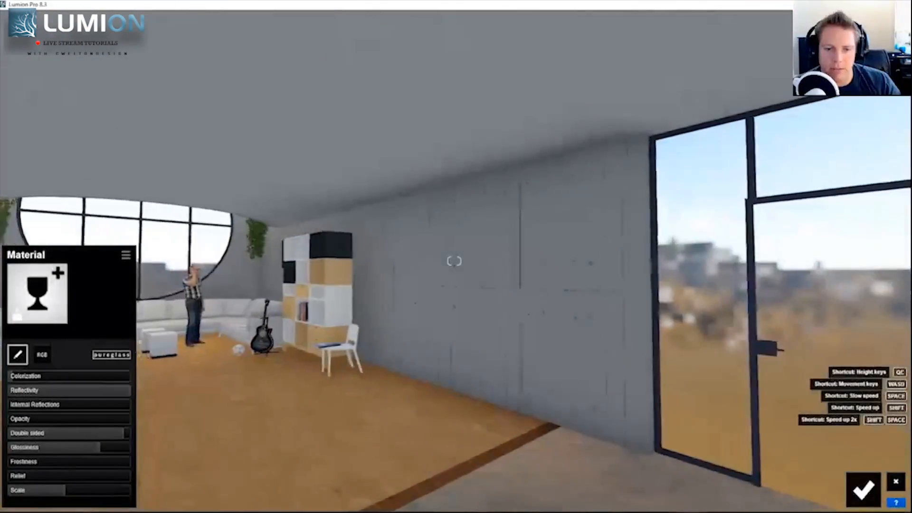
{"action": "key", "text": "d"}
{"action": "right_click_drag", "start_coordinate": [454, 264], "coordinate": [266, 259]}
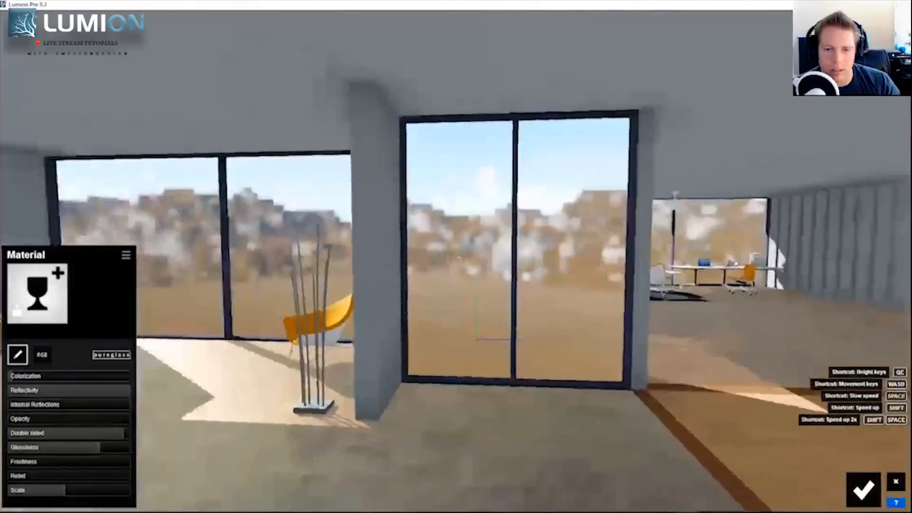
Lower the glass reflectivity to somewhat below its maximum so the interior shows through the windows
{"action": "key", "text": "w"}
{"action": "right_click_drag", "start_coordinate": [455, 260], "coordinate": [489, 262]}
{"action": "key", "text": "s"}
{"action": "key", "text": "w"}
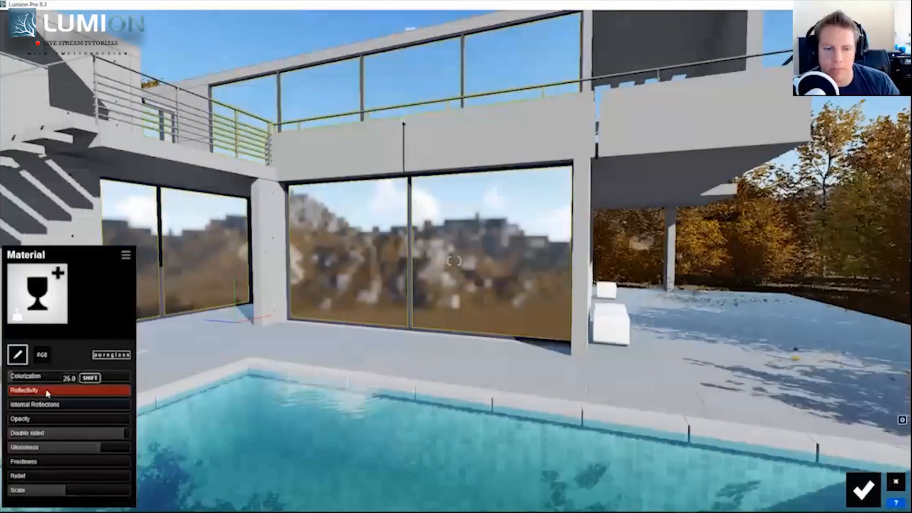
{"action": "left_click_drag", "start_coordinate": [45, 394], "coordinate": [107, 399]}
Review the glass reflections from across the pool and save the material changes
{"action": "key", "text": "s"}
{"action": "right_click_drag", "start_coordinate": [455, 261], "coordinate": [434, 249]}
{"action": "key", "text": "w"}
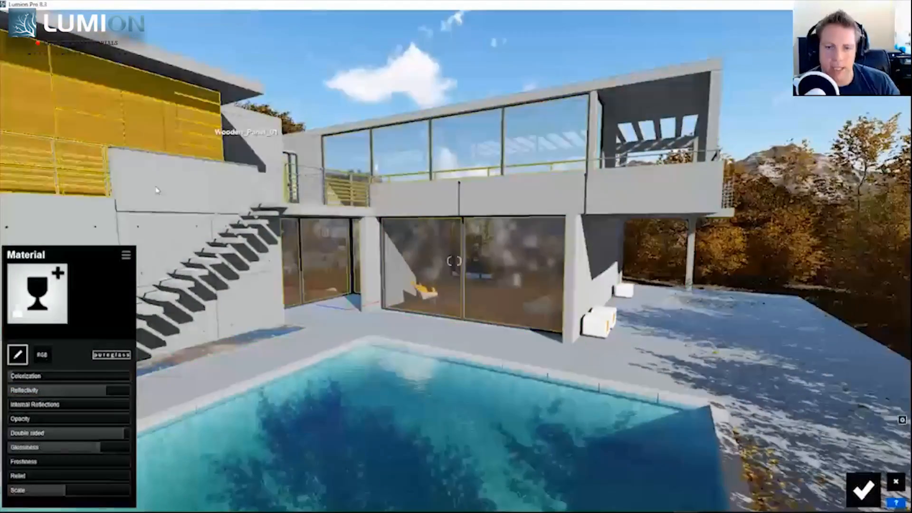
{"action": "key", "text": "s"}
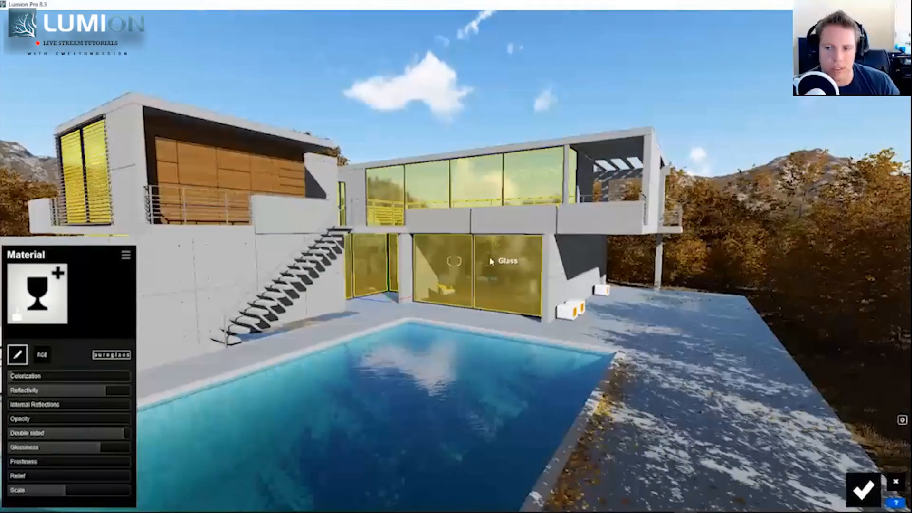
{"action": "key", "text": "w"}
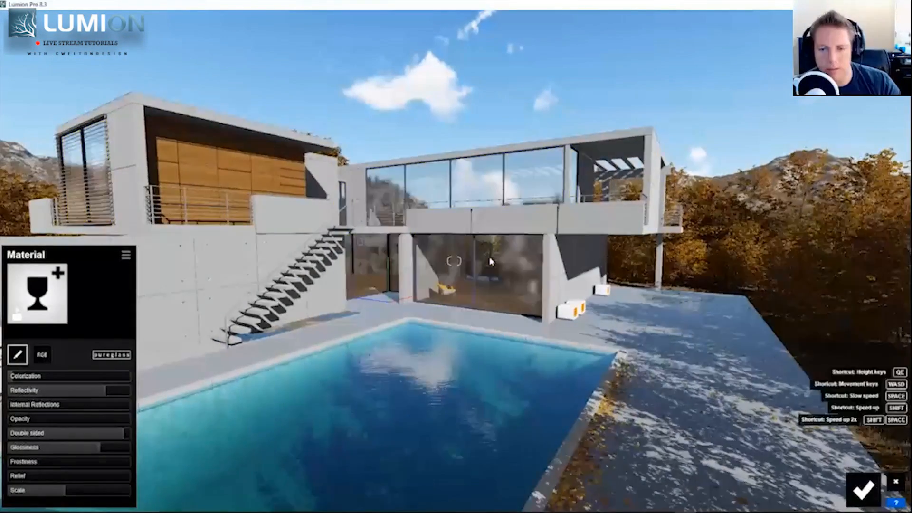
{"action": "key", "text": "a"}
{"action": "key", "text": "s"}
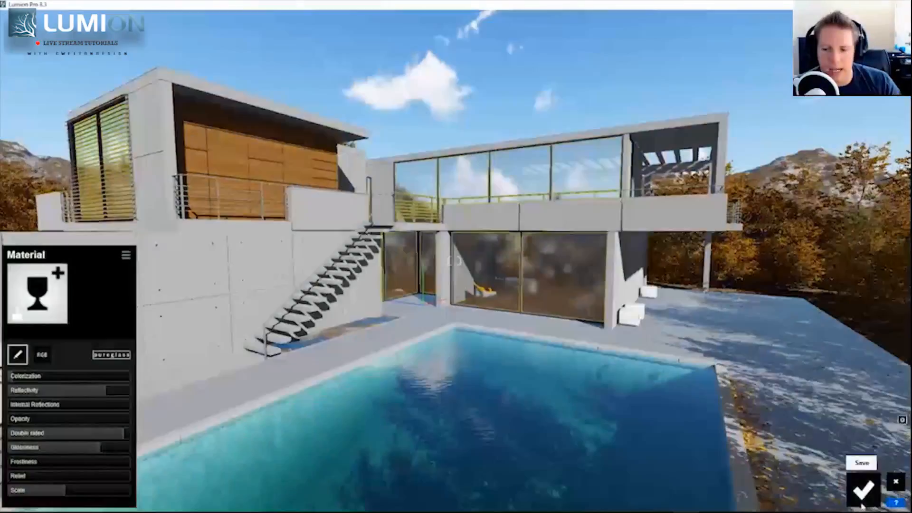
{"action": "left_click", "coordinate": [896, 481]}
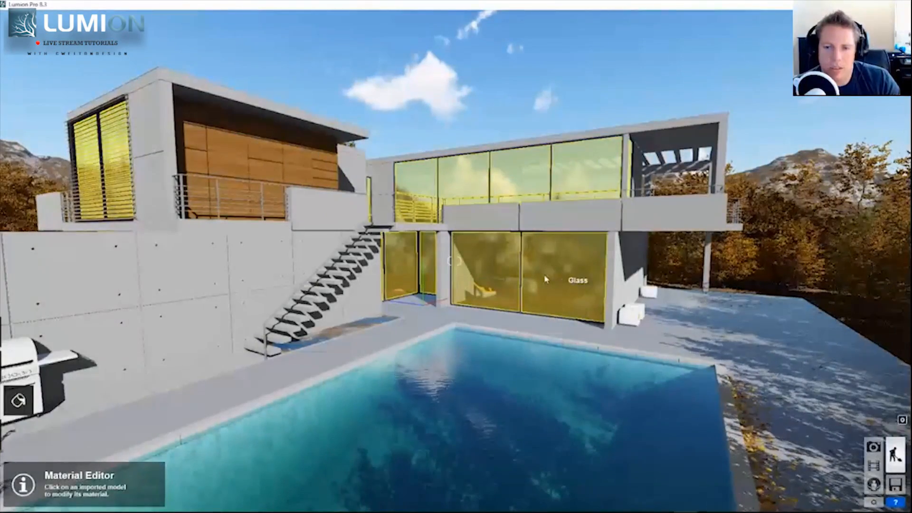
Reopen the glass material of the ground-floor windows and save it again
{"action": "left_click", "coordinate": [561, 281]}
{"action": "key", "text": "w"}
{"action": "key", "text": "a"}
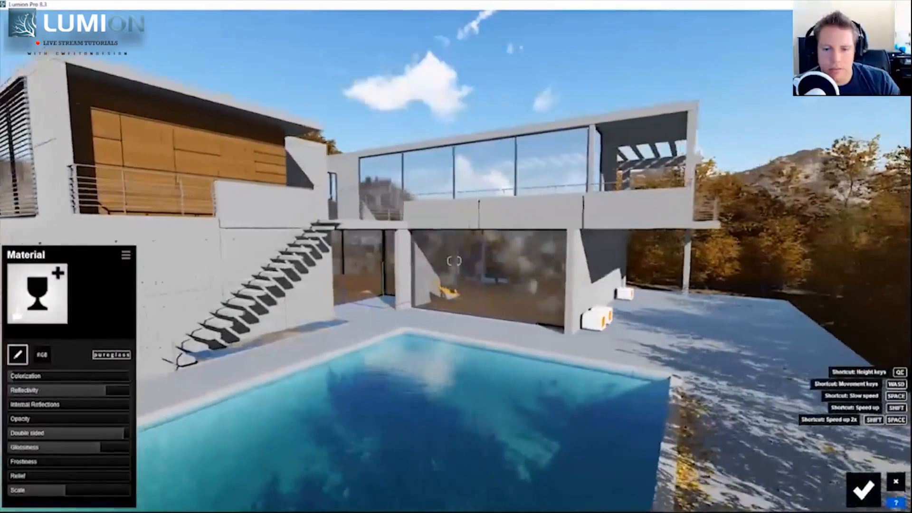
{"action": "left_click", "coordinate": [864, 490]}
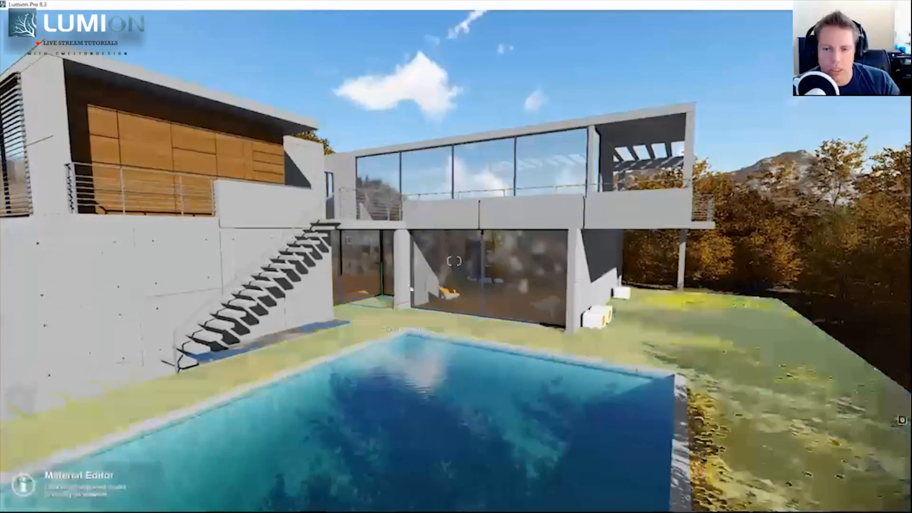
Choose the Reflection control utility from the Lights and Utilities library for placement
{"action": "left_click", "coordinate": [18, 436]}
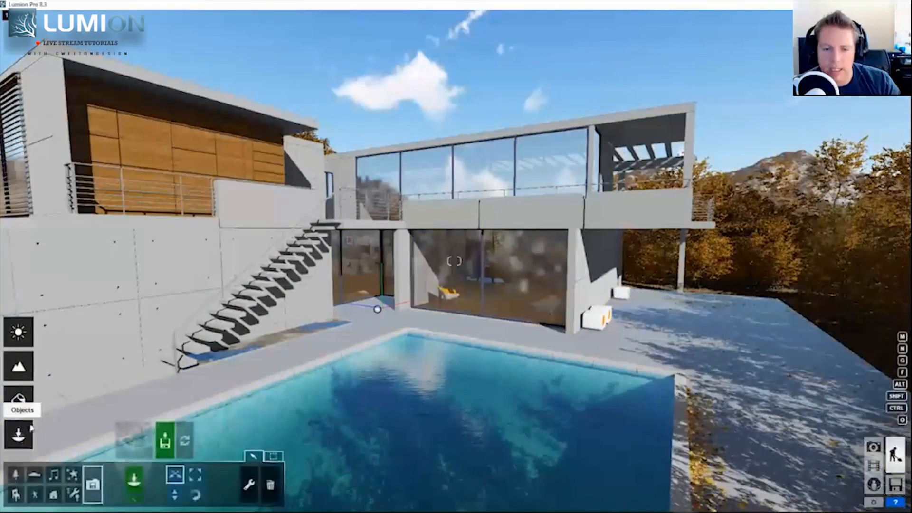
{"action": "left_click", "coordinate": [73, 494]}
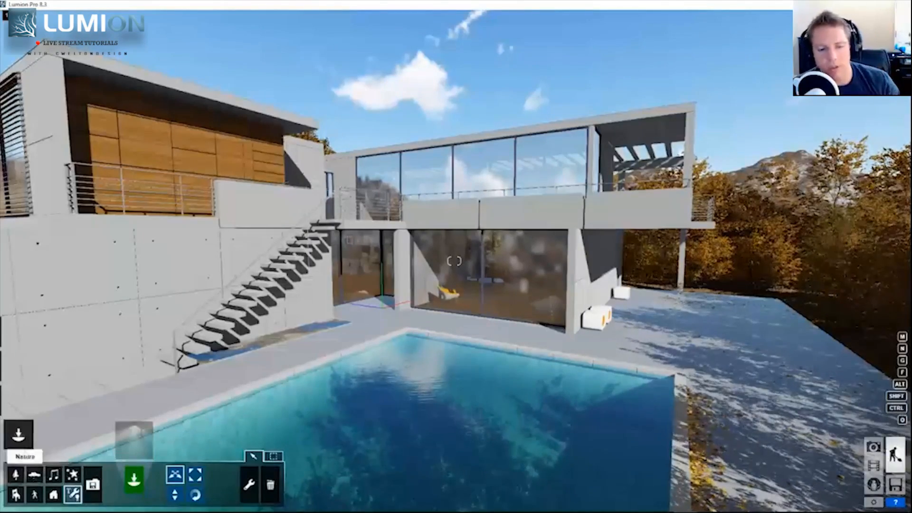
{"action": "mouse_move", "coordinate": [19, 428]}
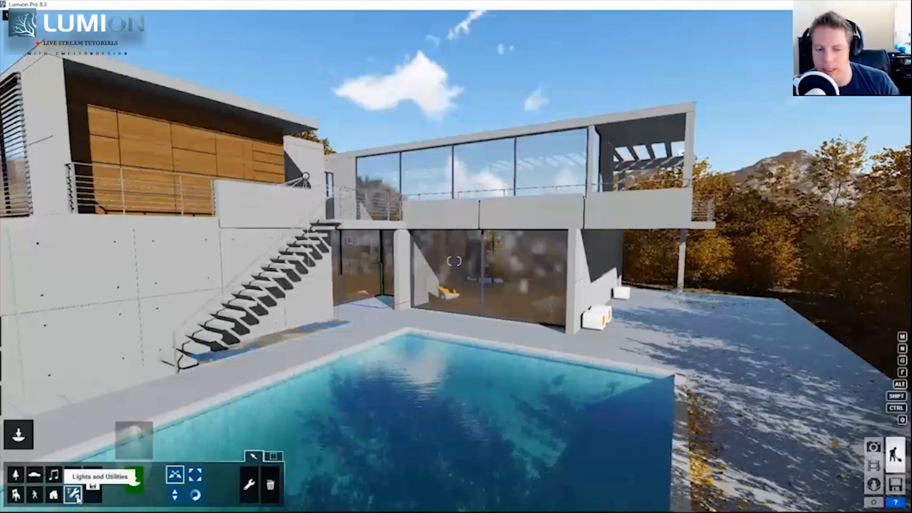
{"action": "left_click", "coordinate": [151, 438]}
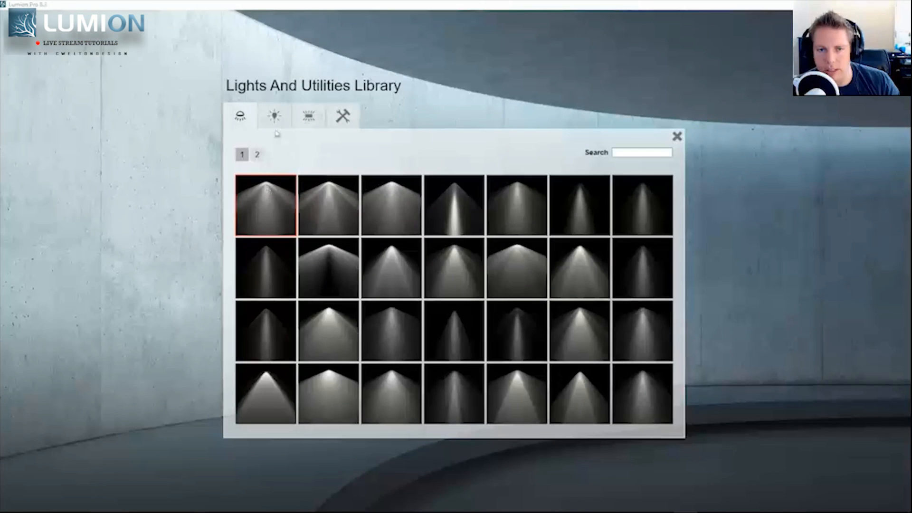
{"action": "left_click", "coordinate": [272, 117]}
{"action": "left_click", "coordinate": [309, 117]}
{"action": "left_click", "coordinate": [342, 116]}
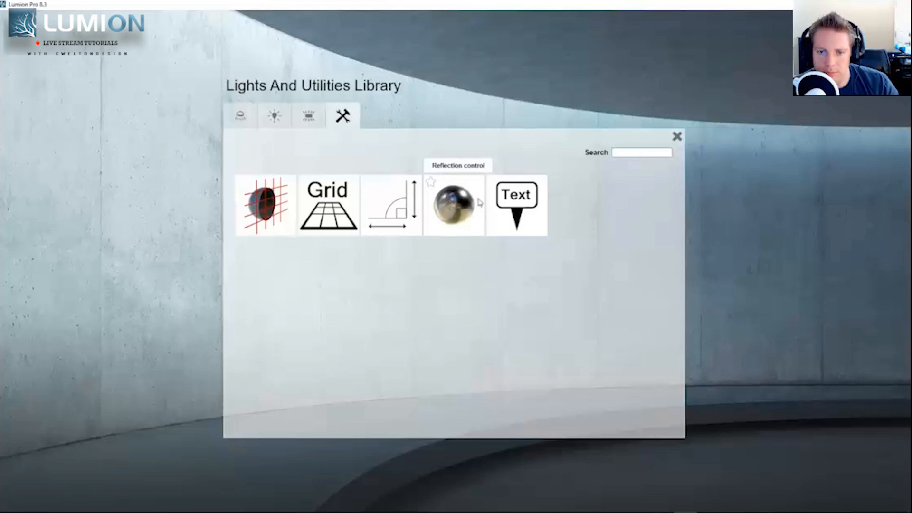
{"action": "left_click", "coordinate": [452, 209]}
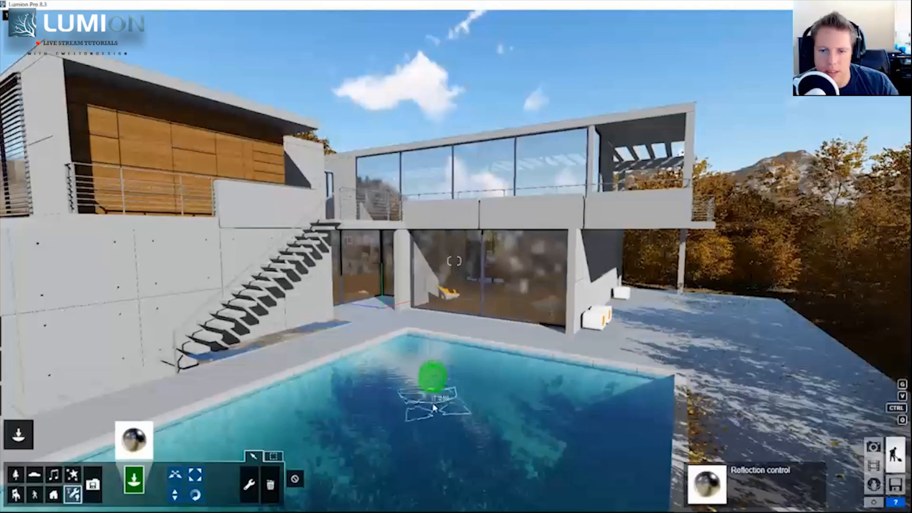
Place a reflection control over the pool and raise it above the water in front of the house
{"action": "left_click", "coordinate": [433, 413]}
{"action": "right_click_drag", "start_coordinate": [433, 413], "coordinate": [405, 248]}
{"action": "key", "text": "w"}
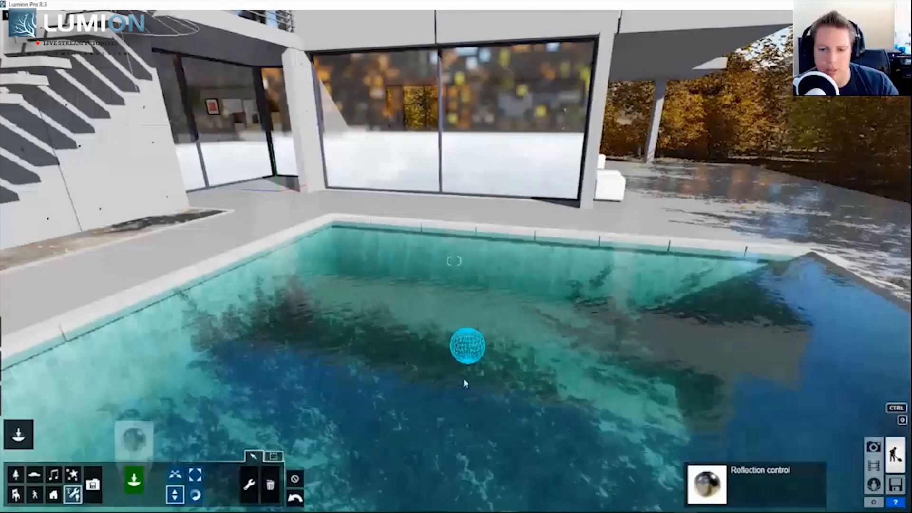
{"action": "left_click_drag", "start_coordinate": [471, 354], "coordinate": [466, 336]}
{"action": "right_click_drag", "start_coordinate": [467, 336], "coordinate": [380, 252]}
{"action": "key", "text": "d"}
{"action": "right_click_drag", "start_coordinate": [247, 352], "coordinate": [240, 404]}
{"action": "key", "text": "s"}
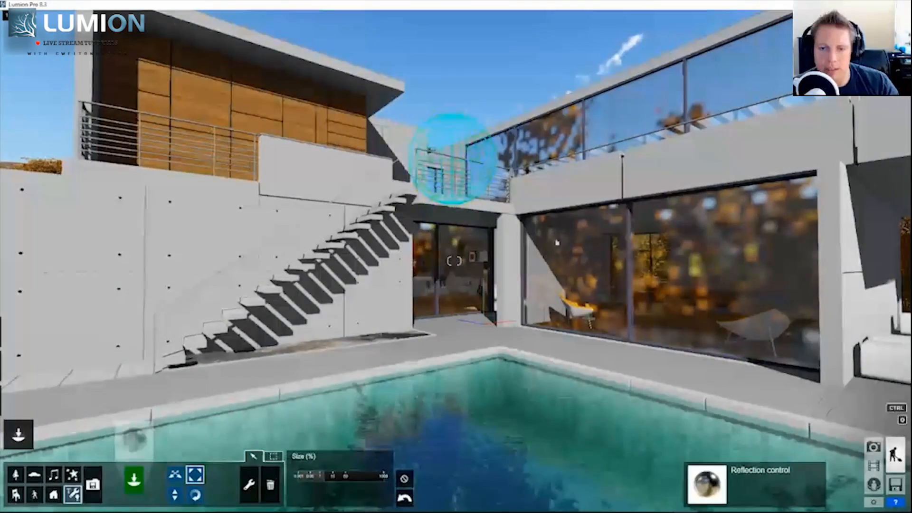
Examine the reflections in the ground-floor and upper-floor windows from several viewpoints around the pool
{"action": "right_click_drag", "start_coordinate": [558, 242], "coordinate": [581, 204]}
{"action": "key", "text": "w"}
{"action": "key", "text": "s"}
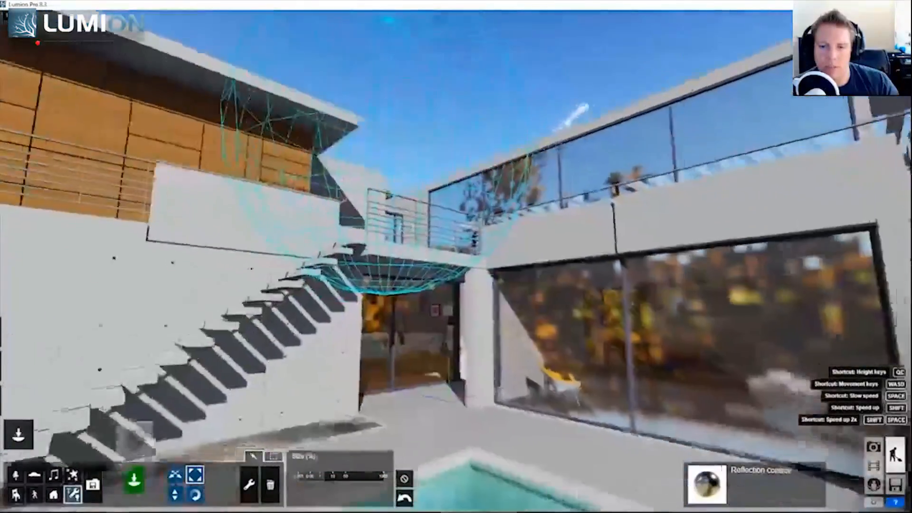
{"action": "key", "text": "s"}
{"action": "key", "text": "q"}
{"action": "right_click_drag", "start_coordinate": [451, 214], "coordinate": [535, 261]}
{"action": "key", "text": "w"}
{"action": "key", "text": "a"}
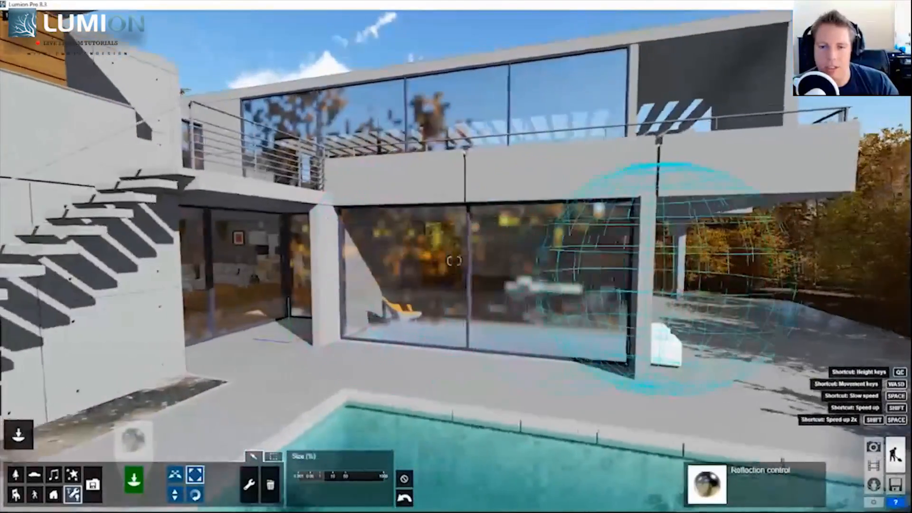
{"action": "key", "text": "d"}
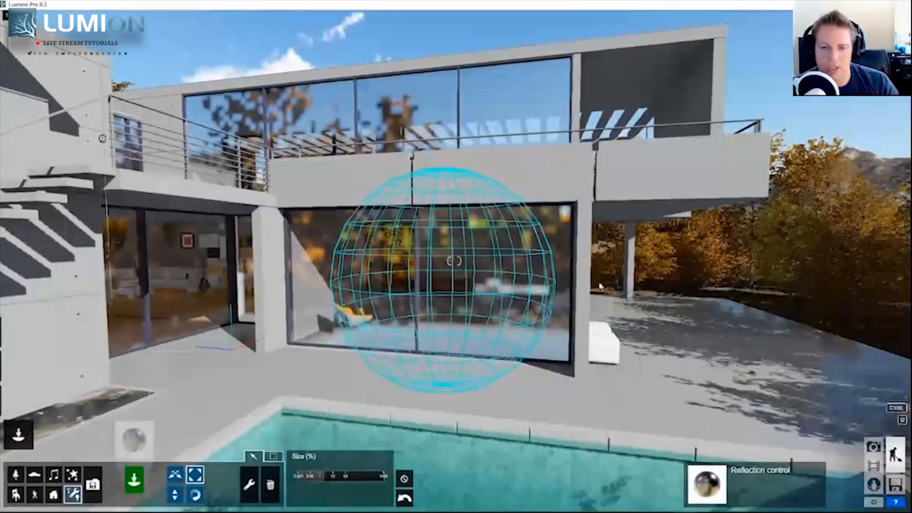
{"action": "key", "text": "d"}
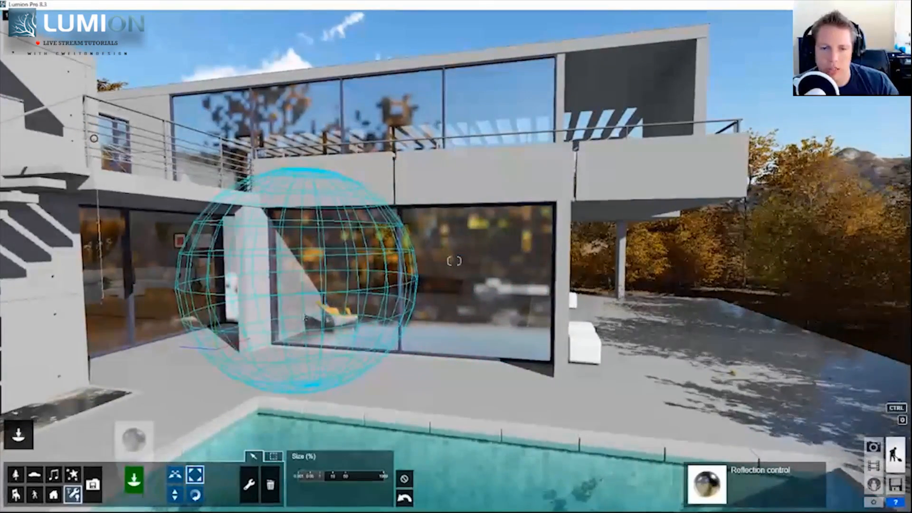
{"action": "key", "text": "a"}
{"action": "key", "text": "w"}
{"action": "right_click_drag", "start_coordinate": [454, 261], "coordinate": [475, 259]}
{"action": "key", "text": "s"}
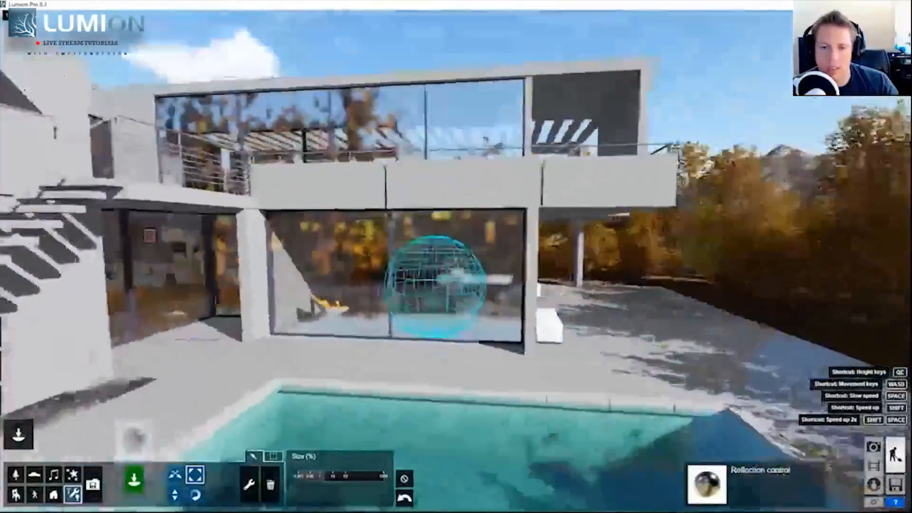
{"action": "key", "text": "w"}
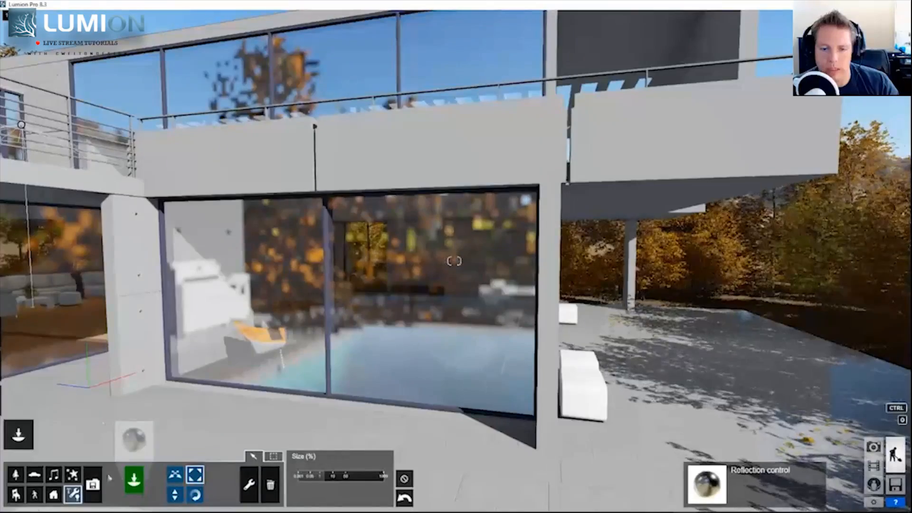
Raise the reflectivity of the ground-floor window glass material to its maximum
{"action": "left_click", "coordinate": [19, 401]}
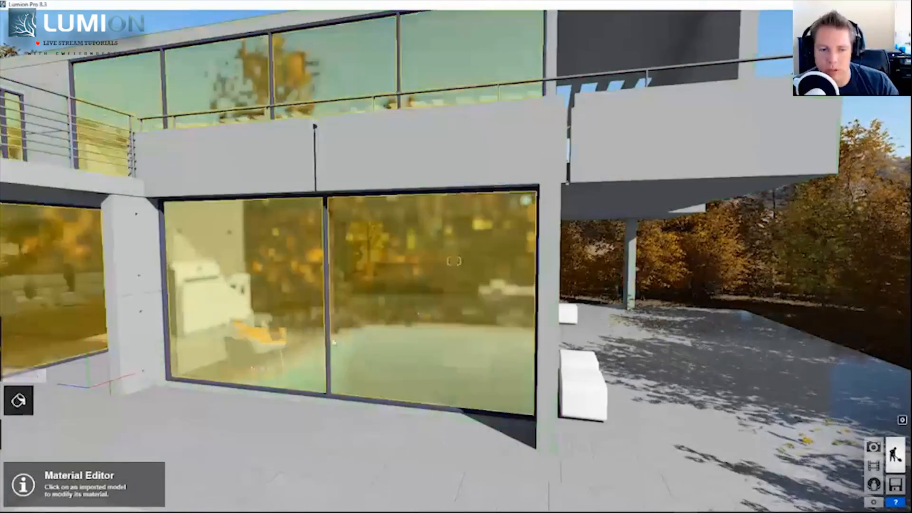
{"action": "left_click", "coordinate": [375, 290]}
{"action": "key", "text": "d"}
{"action": "right_click_drag", "start_coordinate": [460, 261], "coordinate": [455, 262]}
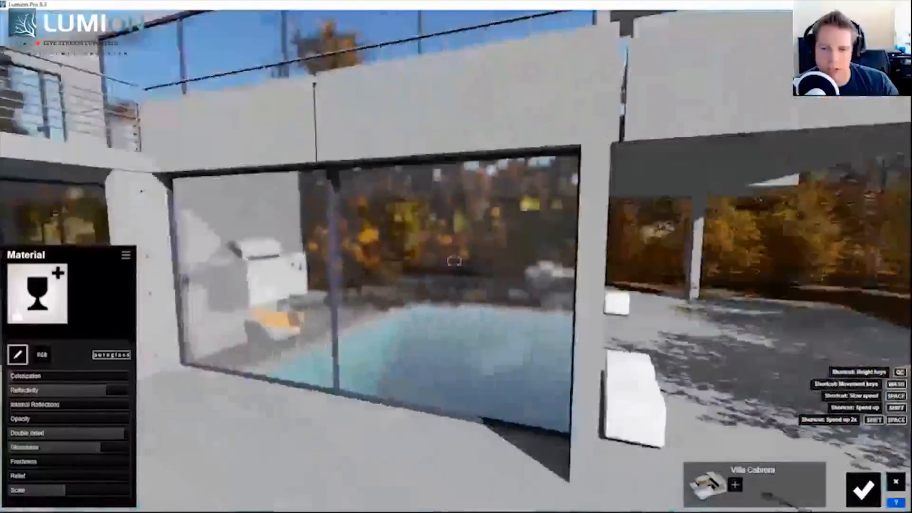
{"action": "right_click_drag", "start_coordinate": [454, 261], "coordinate": [447, 259]}
{"action": "left_click_drag", "start_coordinate": [16, 398], "coordinate": [142, 395]}
Review the window reflections from across the pool and save the glass material changes
{"action": "right_click_drag", "start_coordinate": [309, 354], "coordinate": [266, 325]}
{"action": "key", "text": "s"}
{"action": "key", "text": "a"}
{"action": "key", "text": "s"}
{"action": "mouse_move", "coordinate": [459, 257]}
{"action": "right_mouse_down"}
{"action": "mouse_move", "coordinate": [503, 249]}
{"action": "mouse_move", "coordinate": [525, 265]}
{"action": "mouse_move", "coordinate": [472, 259]}
{"action": "right_mouse_up"}
{"action": "key", "text": "w"}
{"action": "right_click_drag", "start_coordinate": [421, 341], "coordinate": [515, 337]}
{"action": "key", "text": "s"}
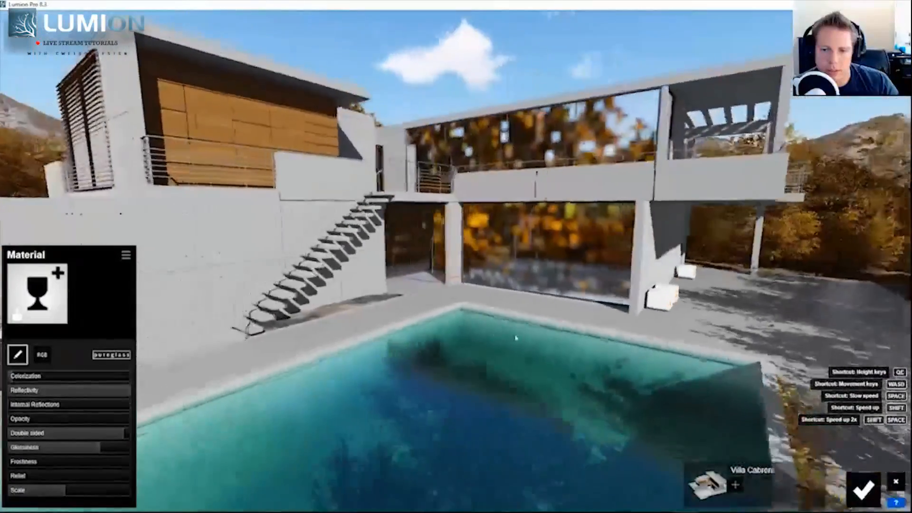
{"action": "key", "text": "w"}
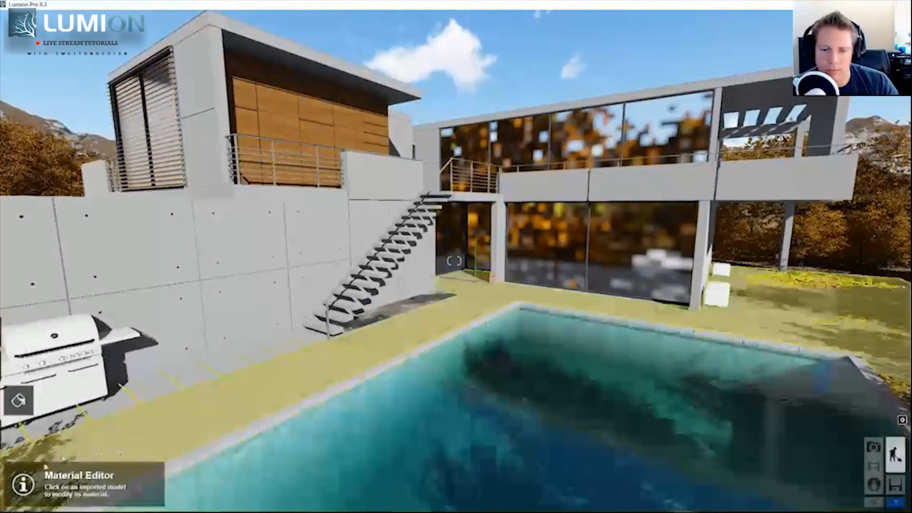
Return to the reflection control and lower it in front of the ground-floor windows by the pool
{"action": "right_click_drag", "start_coordinate": [314, 366], "coordinate": [373, 355]}
{"action": "key", "text": "s"}
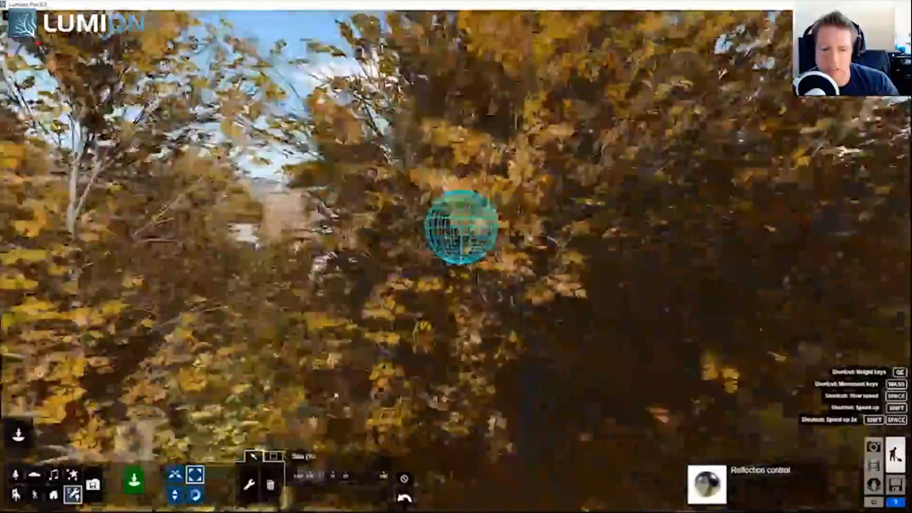
{"action": "key", "text": "w"}
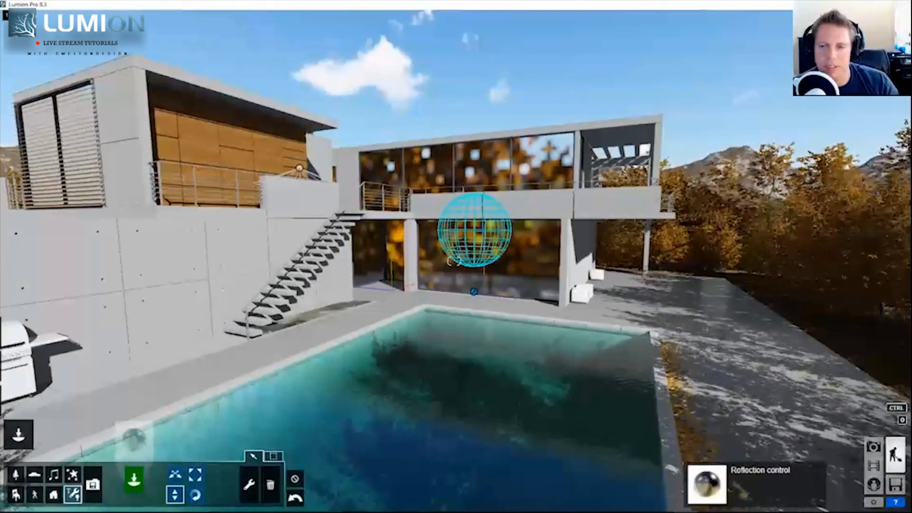
{"action": "right_click_drag", "start_coordinate": [449, 261], "coordinate": [454, 261]}
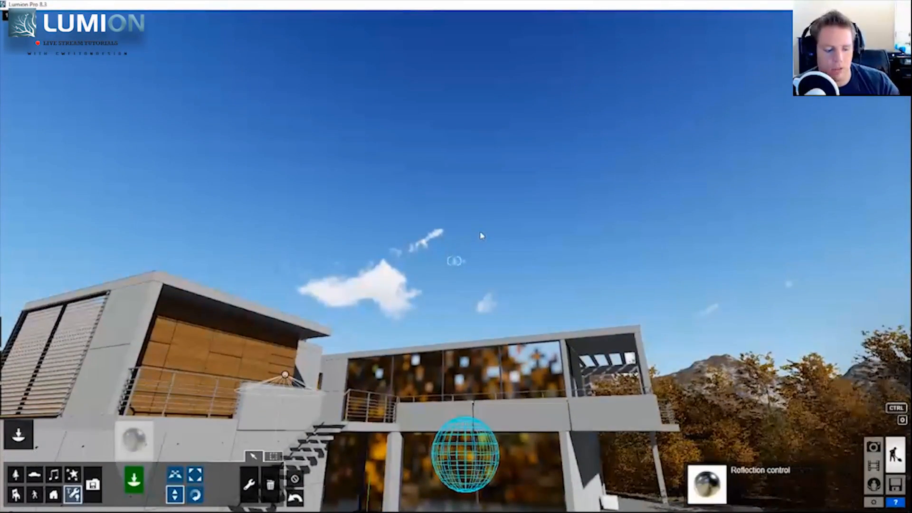
{"action": "right_click_drag", "start_coordinate": [454, 261], "coordinate": [454, 268]}
{"action": "key", "text": "w"}
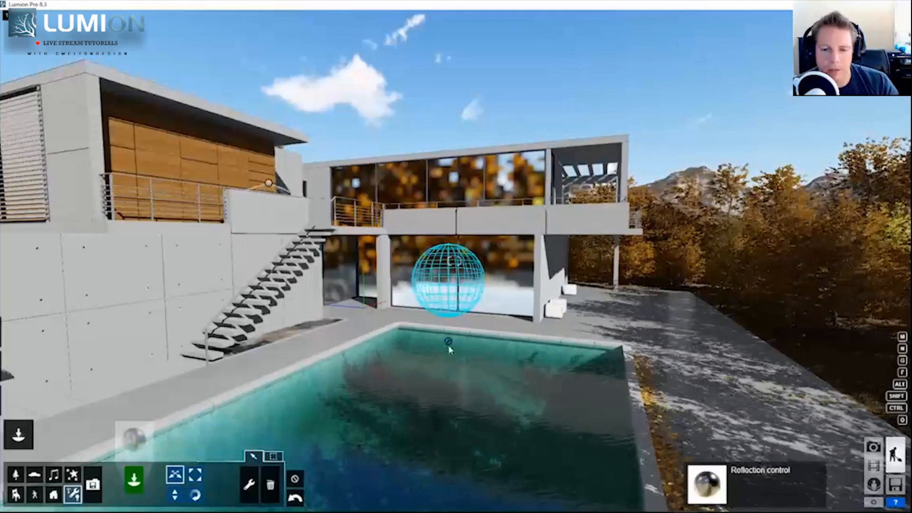
Move the reflection control past the outdoor staircase and into the living room beside the large windows
{"action": "right_click_drag", "start_coordinate": [287, 317], "coordinate": [238, 315]}
{"action": "key", "text": "w"}
{"action": "key", "text": "w"}
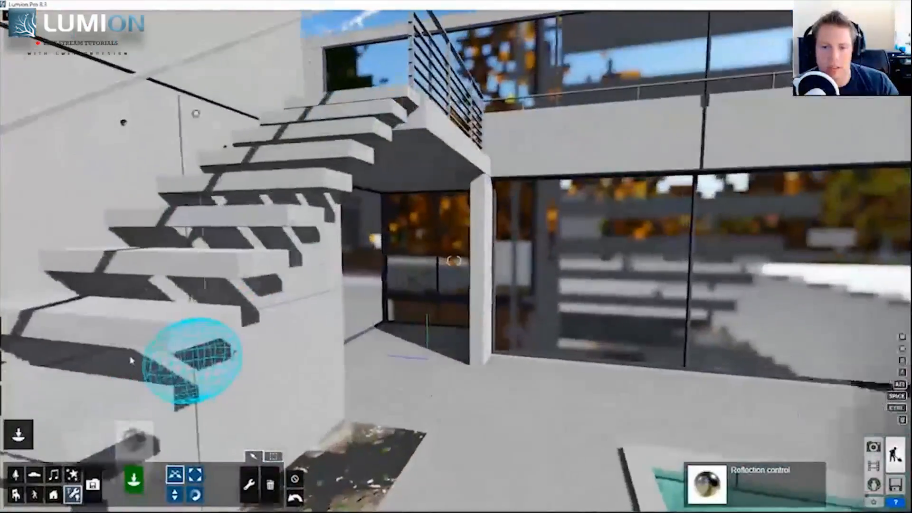
{"action": "key", "text": "s"}
{"action": "right_click_drag", "start_coordinate": [455, 260], "coordinate": [407, 260]}
{"action": "key", "text": "w"}
{"action": "right_click_drag", "start_coordinate": [342, 333], "coordinate": [217, 343]}
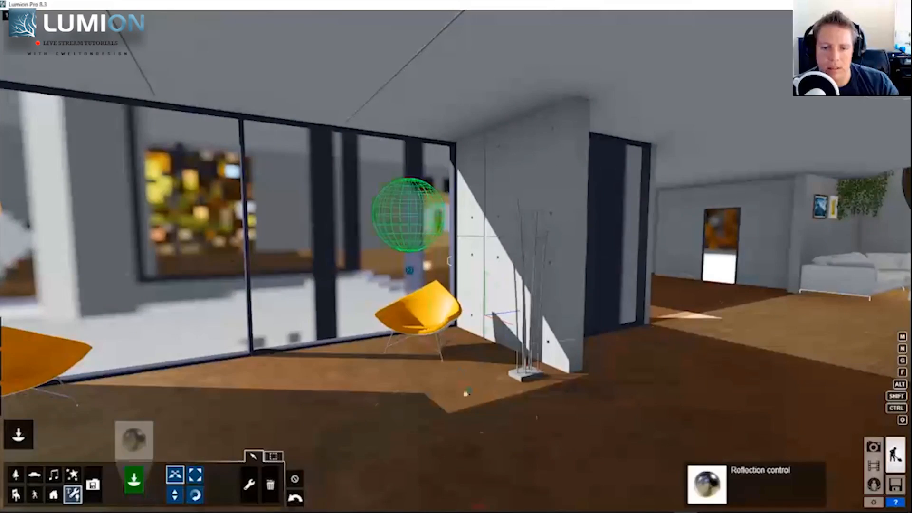
{"action": "key", "text": "a"}
{"action": "right_click_drag", "start_coordinate": [309, 405], "coordinate": [373, 408]}
{"action": "left_click_drag", "start_coordinate": [340, 449], "coordinate": [561, 506]}
Examine the window reflections produced by the reflection control from around the living room
{"action": "key", "text": "w"}
{"action": "key", "text": "a"}
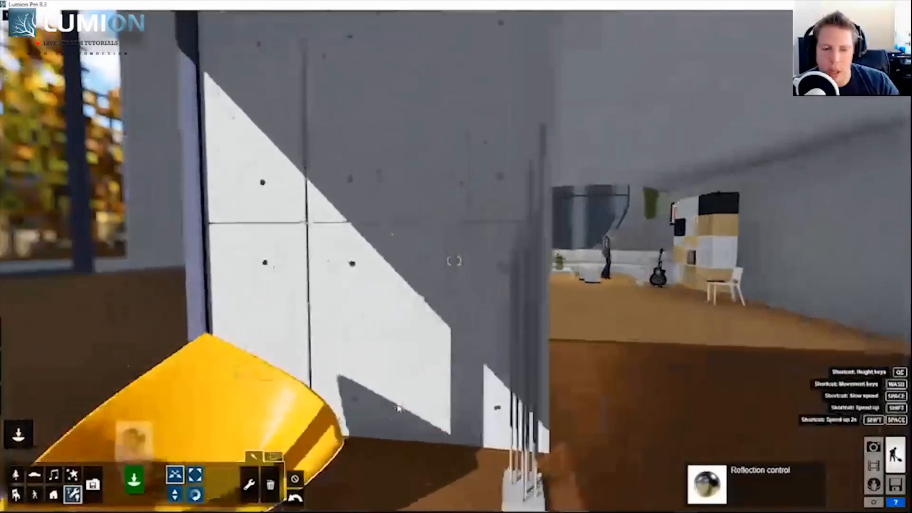
{"action": "key", "text": "d"}
{"action": "key", "text": "s"}
{"action": "key", "text": "s"}
{"action": "key", "text": "d"}
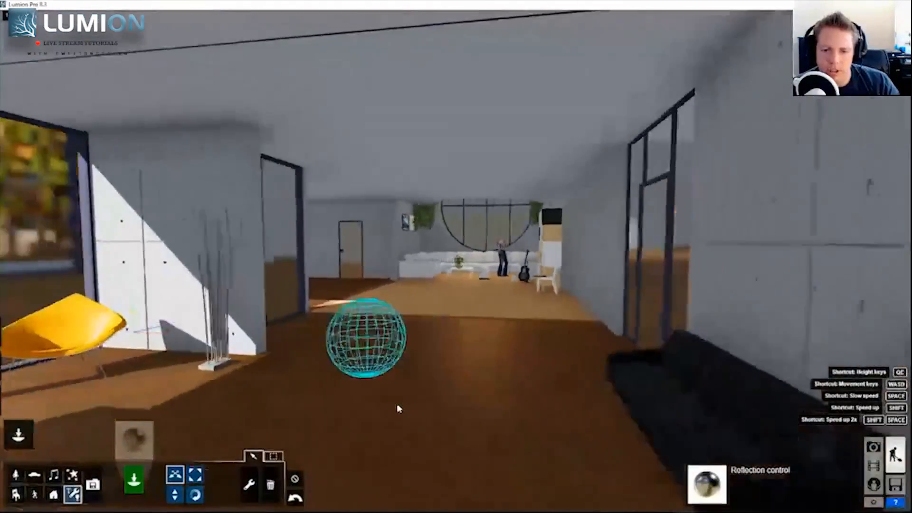
{"action": "key", "text": "w"}
{"action": "right_click_drag", "start_coordinate": [399, 409], "coordinate": [338, 398]}
{"action": "mouse_move", "coordinate": [455, 261]}
{"action": "right_mouse_down"}
{"action": "mouse_move", "coordinate": [404, 256]}
{"action": "mouse_move", "coordinate": [309, 272]}
{"action": "mouse_move", "coordinate": [442, 261]}
{"action": "right_mouse_up"}
{"action": "key", "text": "d"}
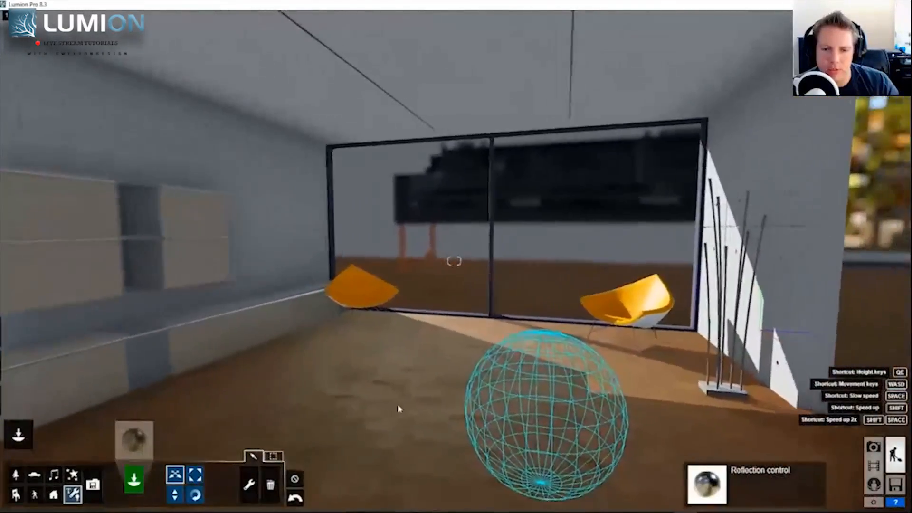
Delete the reflection control from the living-room floor
{"action": "key", "text": "a"}
{"action": "right_click_drag", "start_coordinate": [349, 478], "coordinate": [471, 475]}
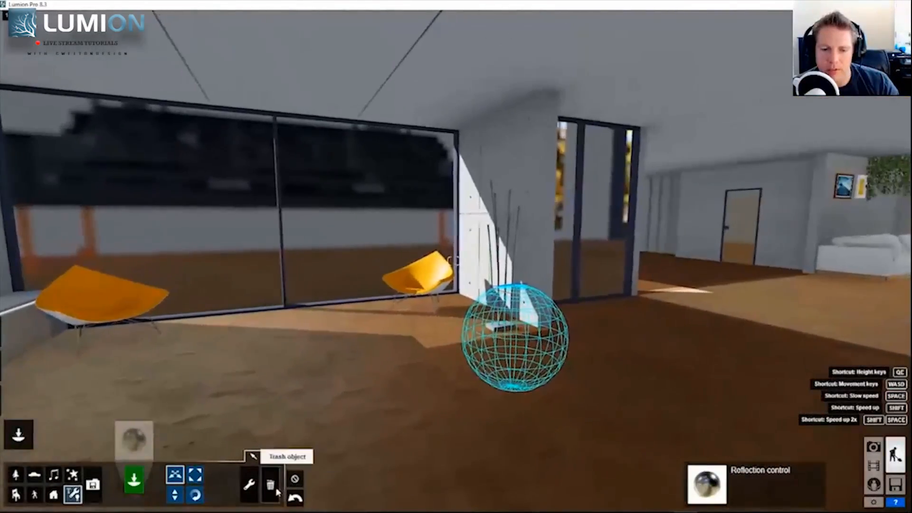
{"action": "left_click", "coordinate": [512, 482]}
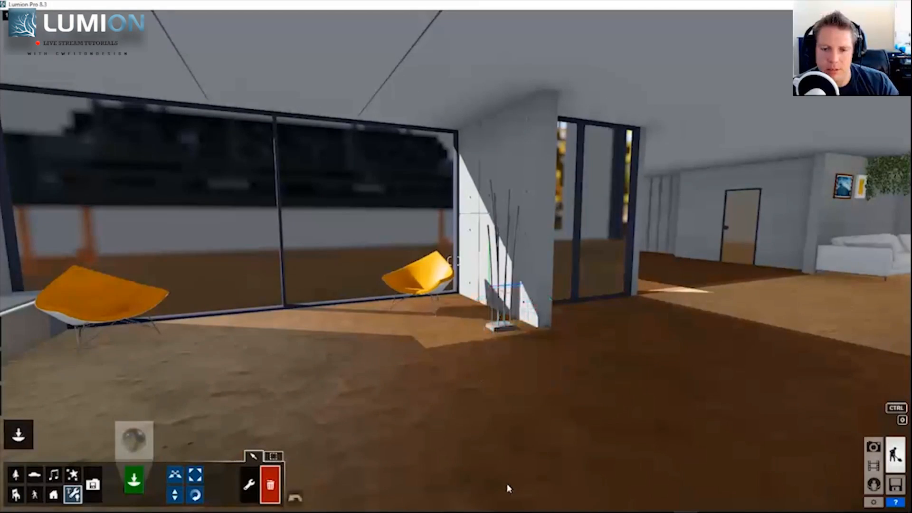
Inspect the glass by the yellow chairs and along the living room toward the far seating area
{"action": "key", "text": "w"}
{"action": "right_click_drag", "start_coordinate": [373, 232], "coordinate": [349, 227]}
{"action": "key", "text": "s"}
{"action": "key", "text": "d"}
{"action": "key", "text": "w"}
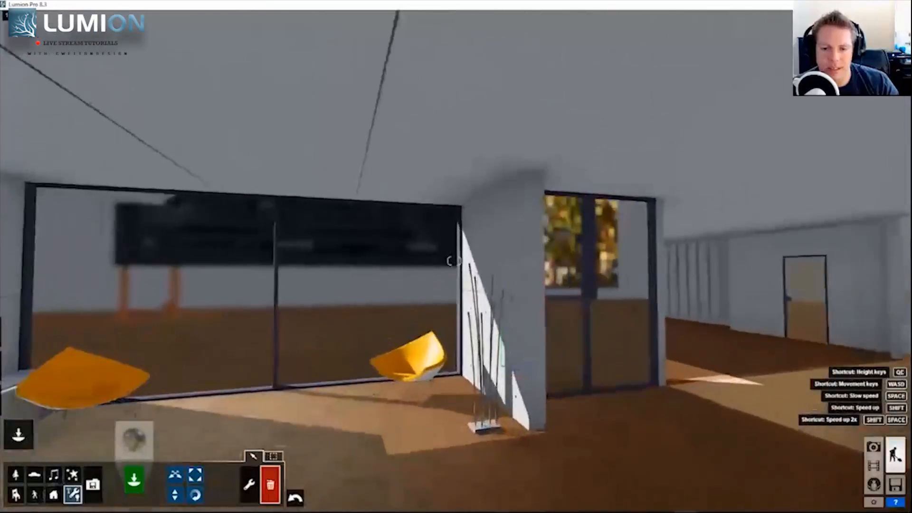
{"action": "key", "text": "w"}
{"action": "mouse_move", "coordinate": [455, 261]}
{"action": "right_mouse_down"}
{"action": "mouse_move", "coordinate": [551, 266]}
{"action": "mouse_move", "coordinate": [404, 245]}
{"action": "mouse_move", "coordinate": [404, 262]}
{"action": "mouse_move", "coordinate": [447, 263]}
{"action": "right_mouse_up"}
{"action": "key", "text": "s"}
{"action": "key", "text": "s"}
{"action": "key", "text": "w"}
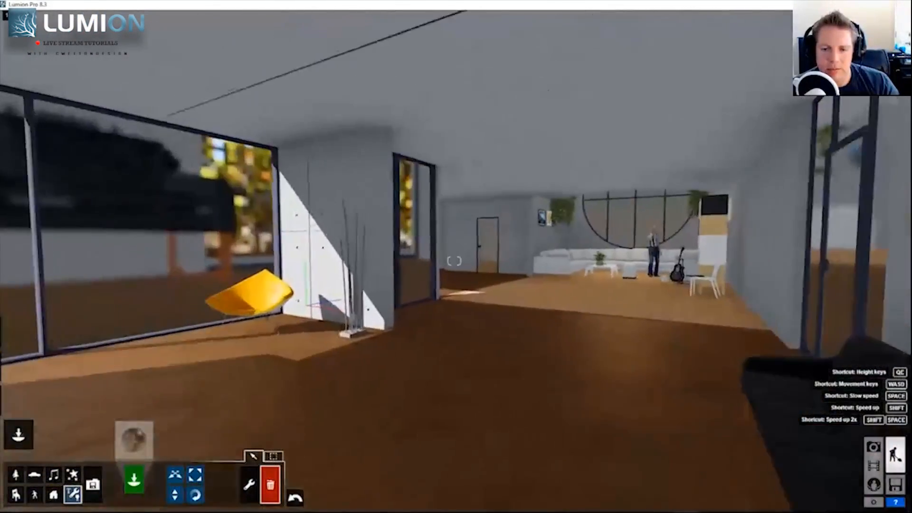
{"action": "key", "text": "q"}
{"action": "key", "text": "d"}
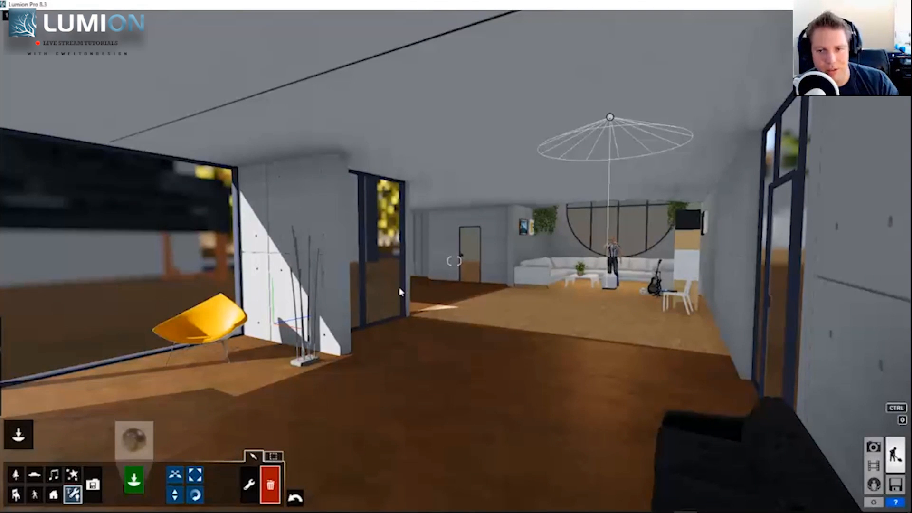
{"action": "key", "text": "a"}
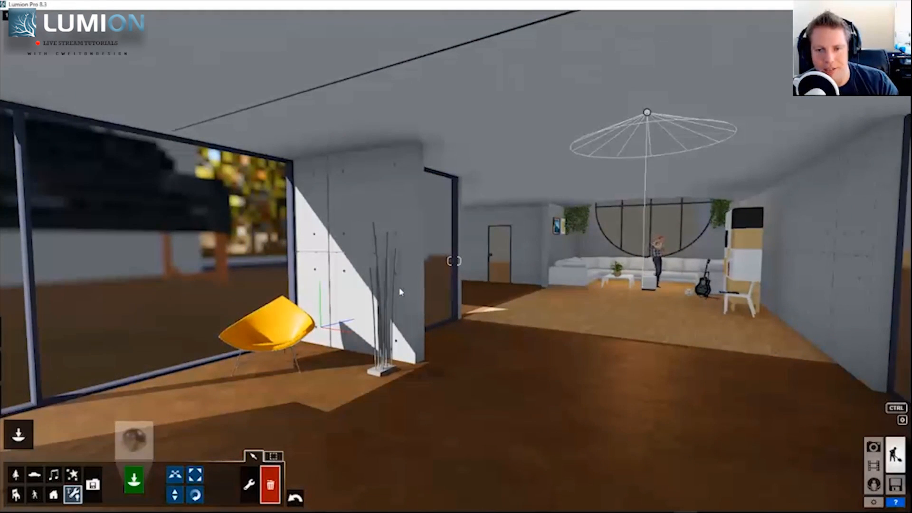
Select the Glass_Inside material on the large window by the yellow chairs and lower its reflectivity
{"action": "right_click_drag", "start_coordinate": [401, 292], "coordinate": [171, 290]}
{"action": "key", "text": "s"}
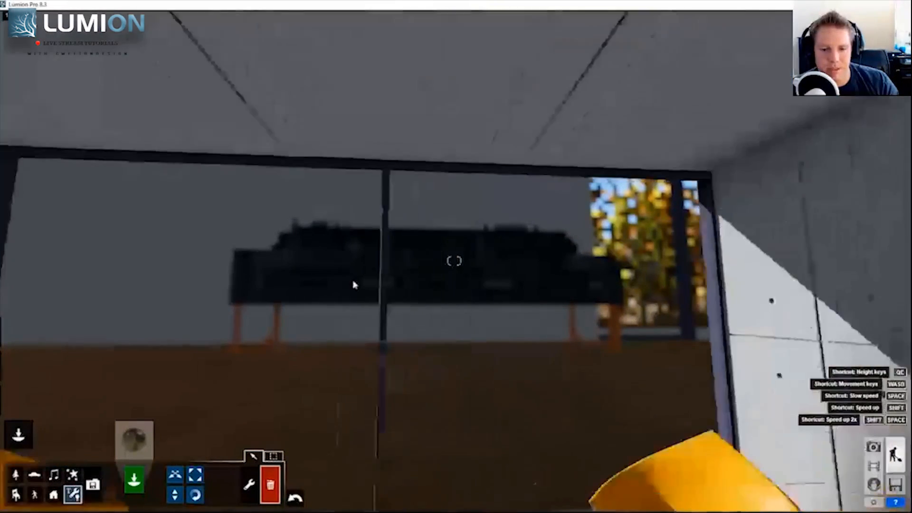
{"action": "left_click", "coordinate": [19, 400]}
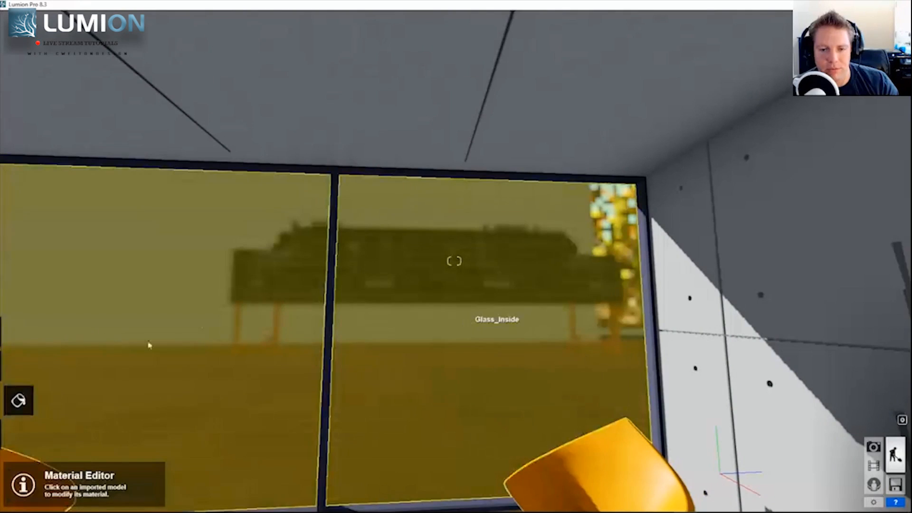
{"action": "left_click", "coordinate": [149, 346]}
{"action": "left_click_drag", "start_coordinate": [120, 442], "coordinate": [137, 443]}
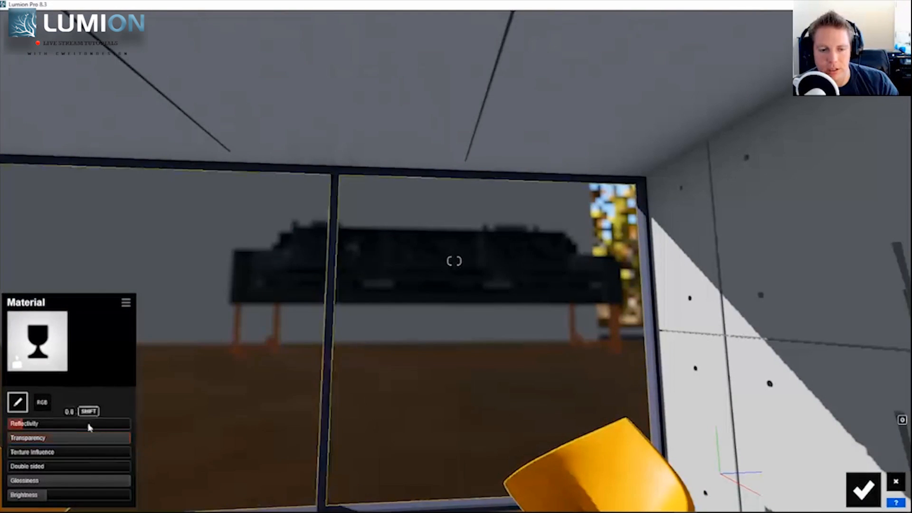
{"action": "left_click_drag", "start_coordinate": [87, 425], "coordinate": [19, 425]}
Select the window glass from outside, in front of the yellow chairs, and raise its reflectivity to just over half of the range
{"action": "key", "text": "w"}
{"action": "right_click_drag", "start_coordinate": [354, 373], "coordinate": [437, 392]}
{"action": "key", "text": "s"}
{"action": "left_click", "coordinate": [356, 336]}
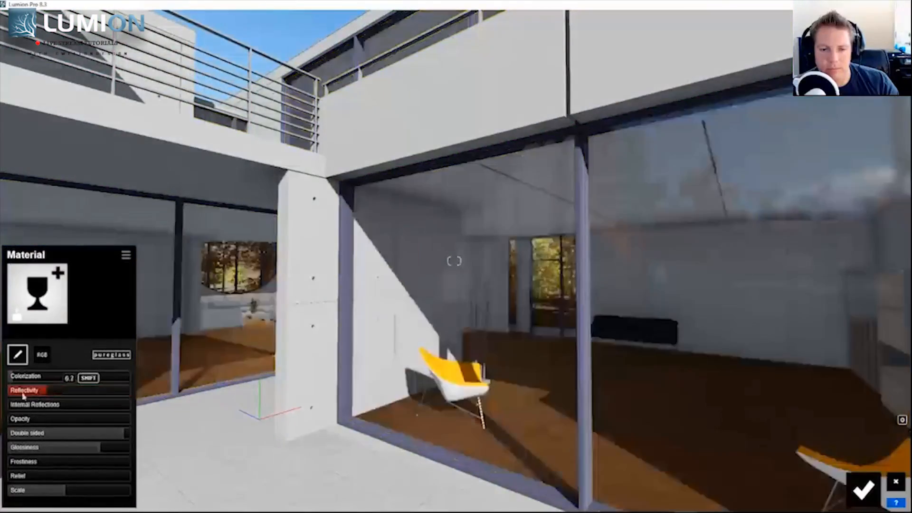
{"action": "left_click_drag", "start_coordinate": [23, 395], "coordinate": [80, 409]}
Examine the adjusted glass reflections outside, then along the living room toward the round window and glazed doors
{"action": "key", "text": "d"}
{"action": "key", "text": "w"}
{"action": "right_click_drag", "start_coordinate": [380, 333], "coordinate": [190, 323]}
{"action": "key", "text": "s"}
{"action": "right_click_drag", "start_coordinate": [427, 256], "coordinate": [499, 259]}
{"action": "key", "text": "w"}
{"action": "key", "text": "s"}
{"action": "key", "text": "s"}
{"action": "key", "text": "s"}
{"action": "key", "text": "s"}
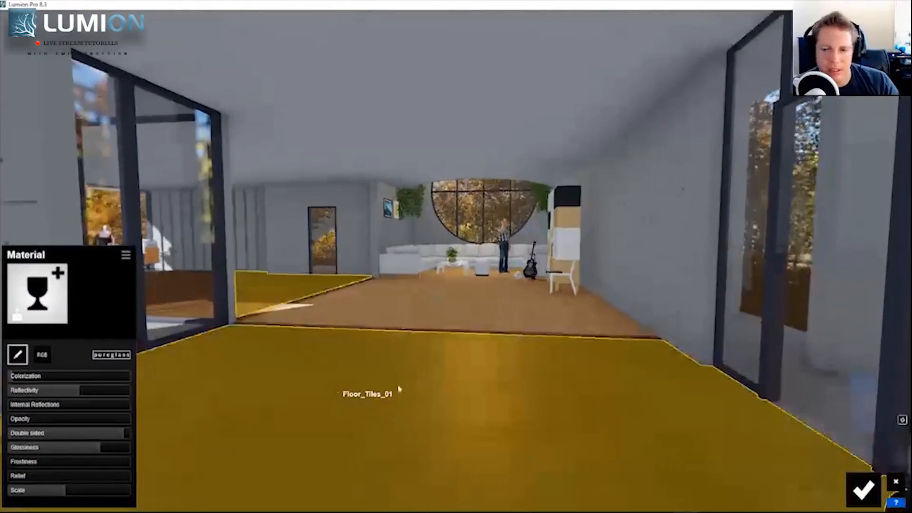
{"action": "right_click_drag", "start_coordinate": [399, 389], "coordinate": [352, 389]}
{"action": "key", "text": "s"}
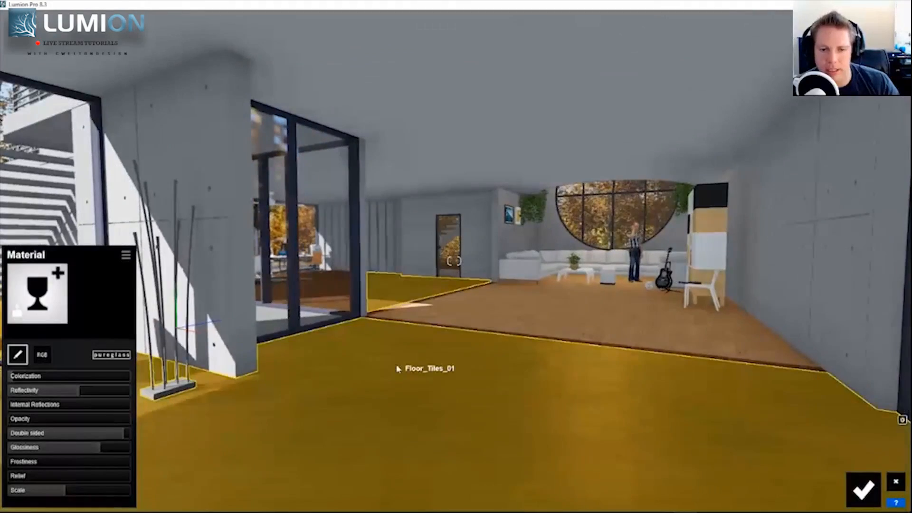
Save the glass material changes and switch to Photo mode
{"action": "left_click", "coordinate": [398, 367]}
{"action": "left_click", "coordinate": [864, 490]}
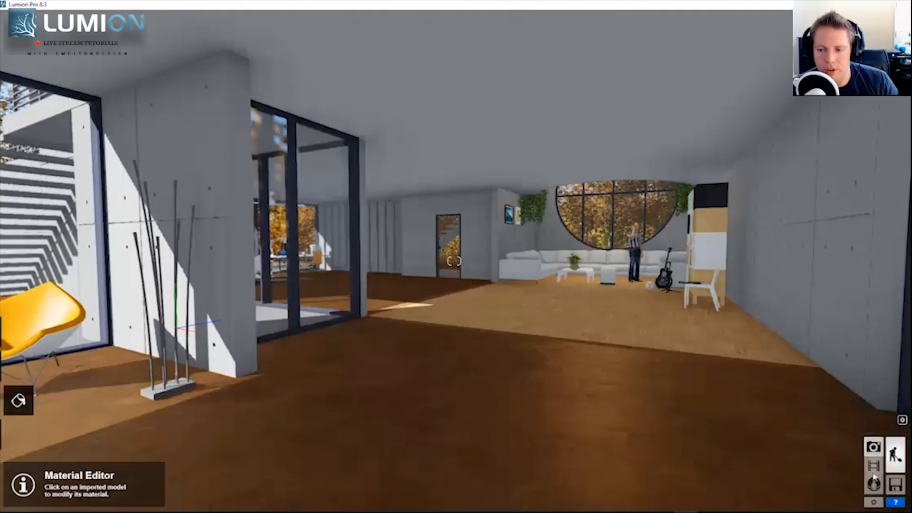
{"action": "left_click", "coordinate": [874, 447]}
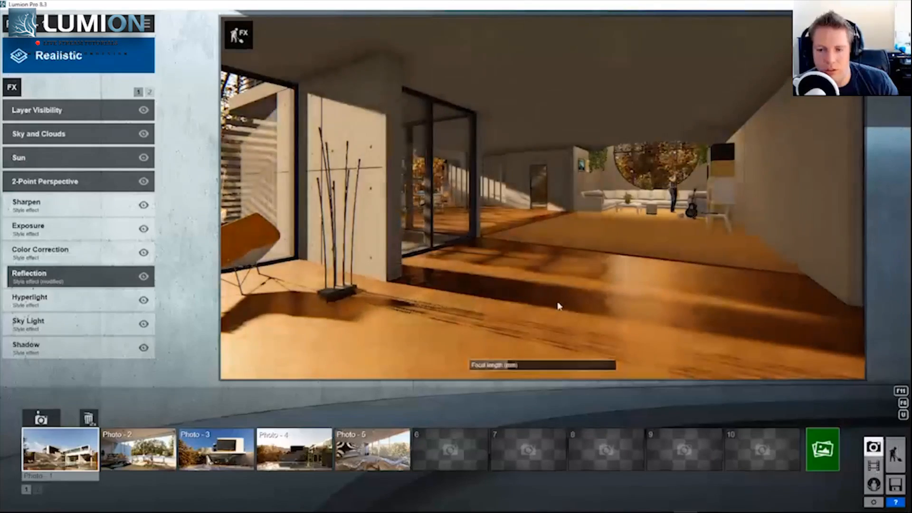
Toggle the Reflection effect of the Realistic style for the living-room view, and select empty photo slot 7
{"action": "right_click_drag", "start_coordinate": [559, 307], "coordinate": [375, 285]}
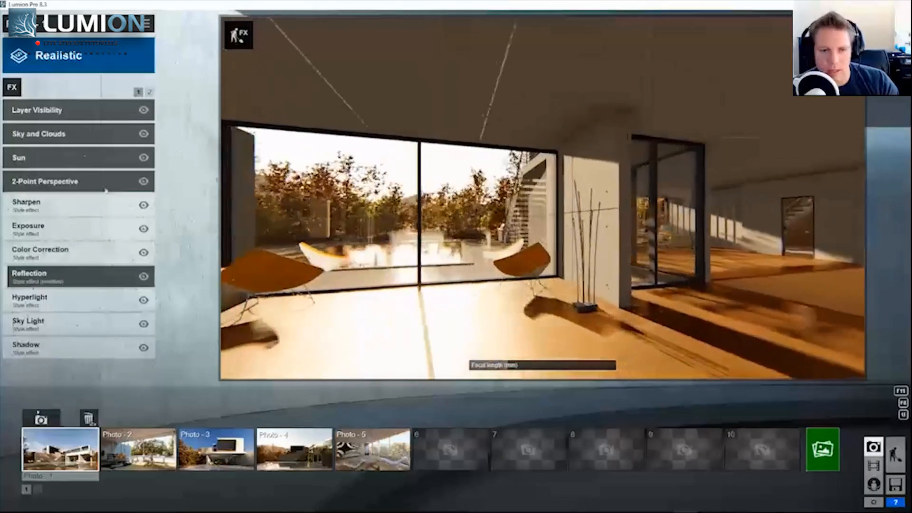
{"action": "left_click", "coordinate": [145, 279]}
{"action": "right_click_drag", "start_coordinate": [349, 317], "coordinate": [483, 345]}
{"action": "key", "text": "w"}
{"action": "left_click", "coordinate": [527, 449]}
Examine how the glazed doors by the concrete column and the large pool-side window reflect without photo effects
{"action": "mouse_move", "coordinate": [523, 300]}
{"action": "right_mouse_down"}
{"action": "mouse_move", "coordinate": [543, 198]}
{"action": "mouse_move", "coordinate": [524, 299]}
{"action": "right_mouse_up"}
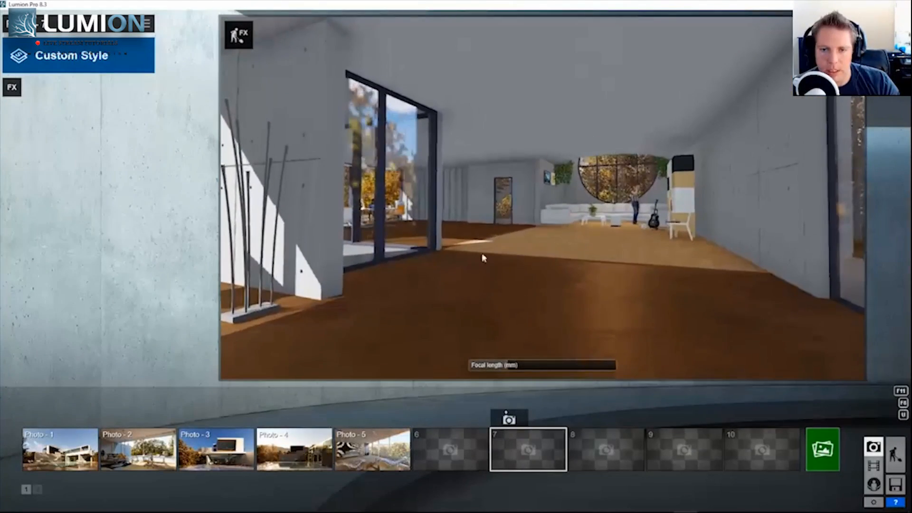
{"action": "key", "text": "w"}
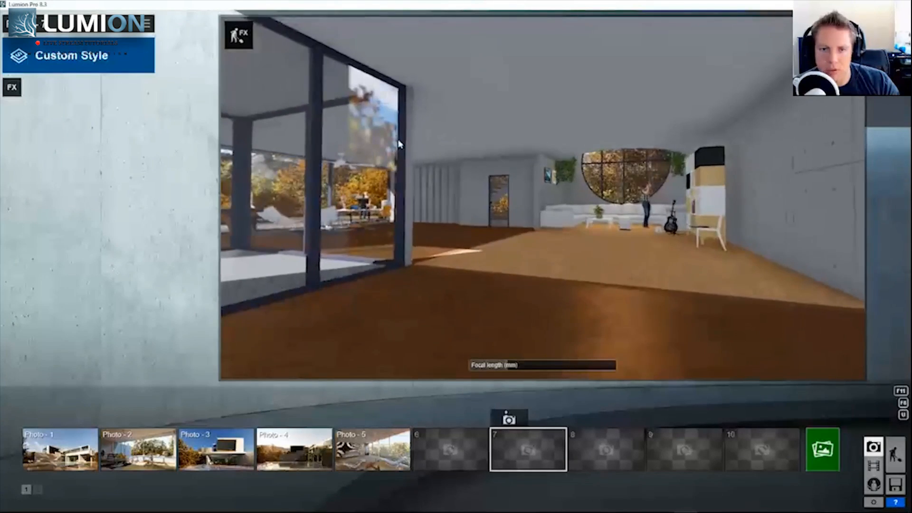
{"action": "key", "text": "s"}
{"action": "right_click_drag", "start_coordinate": [399, 144], "coordinate": [378, 147]}
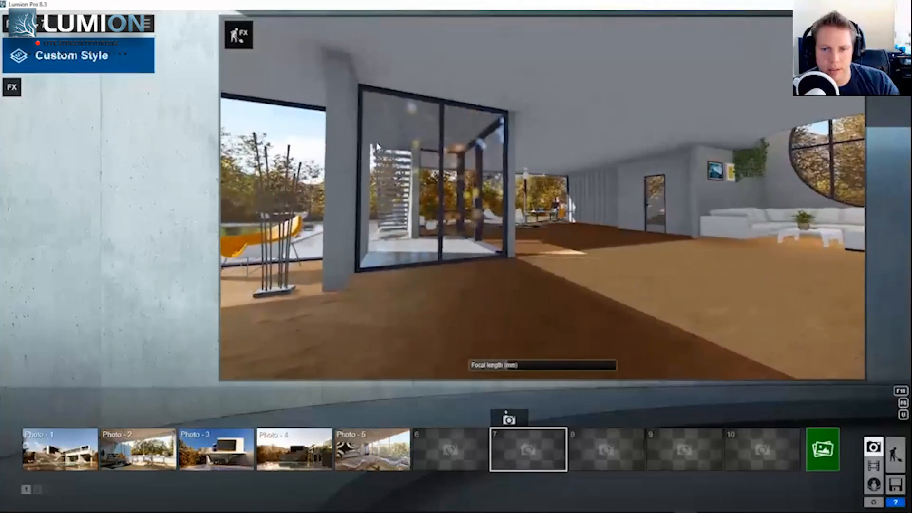
{"action": "key", "text": "w"}
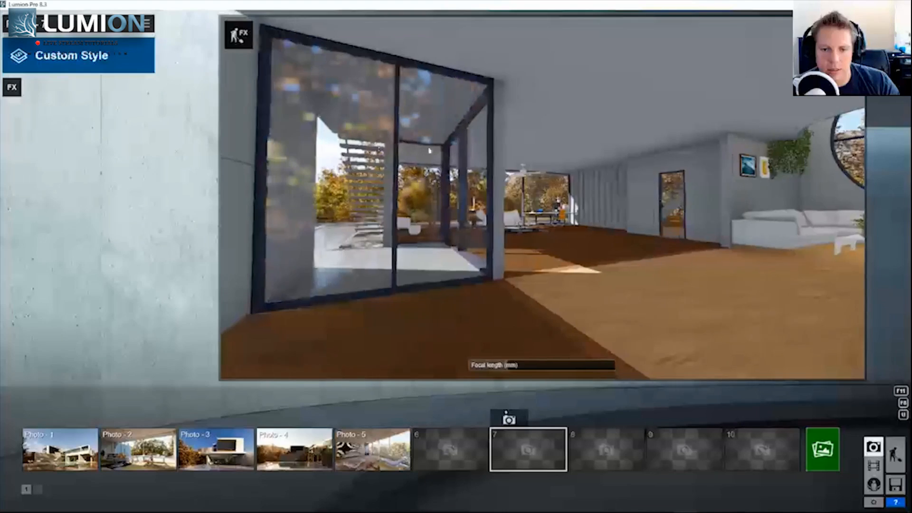
{"action": "right_click_drag", "start_coordinate": [430, 151], "coordinate": [439, 151]}
{"action": "key", "text": "a"}
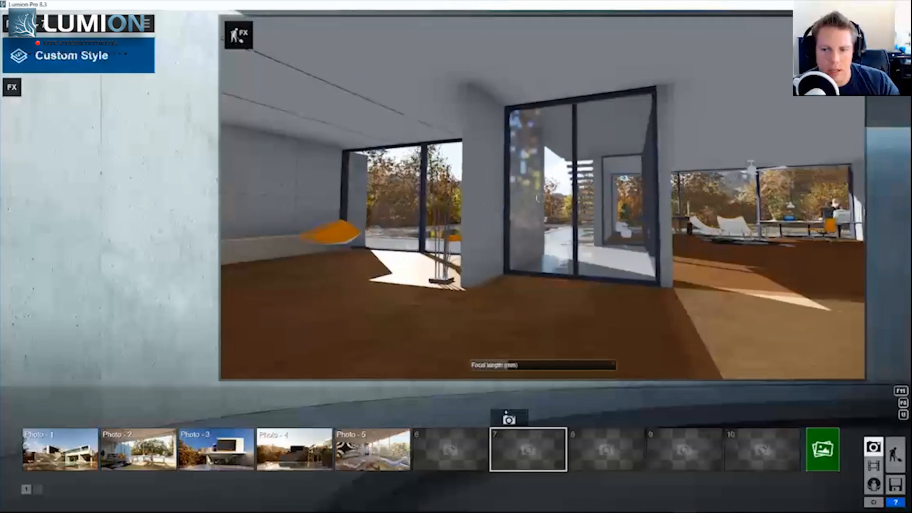
{"action": "key", "text": "w"}
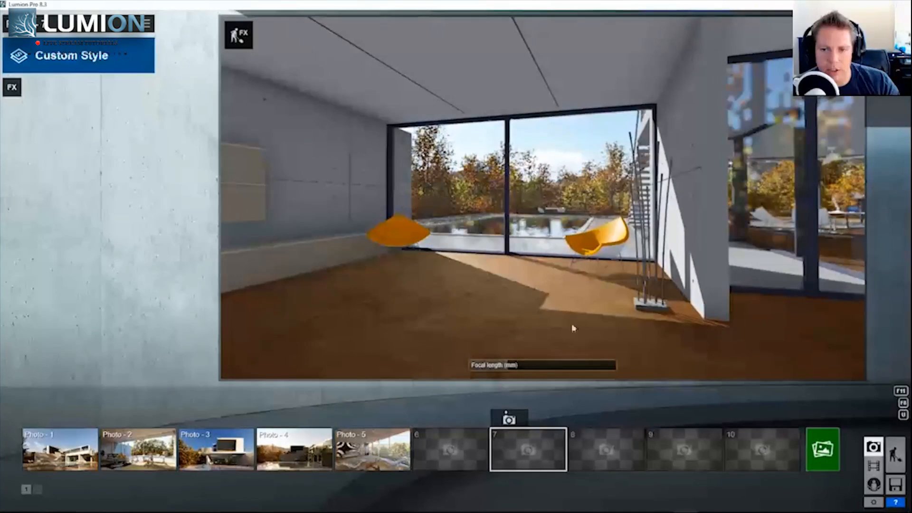
{"action": "key", "text": "a"}
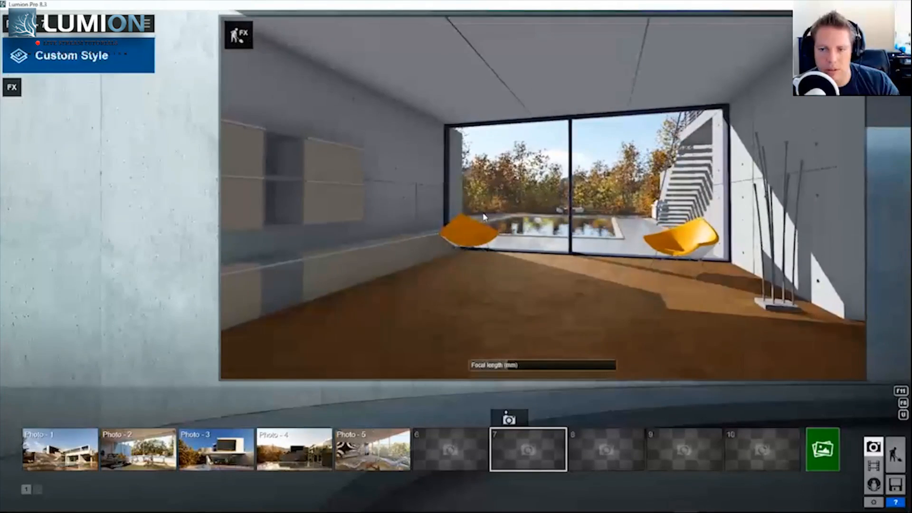
{"action": "key", "text": "d"}
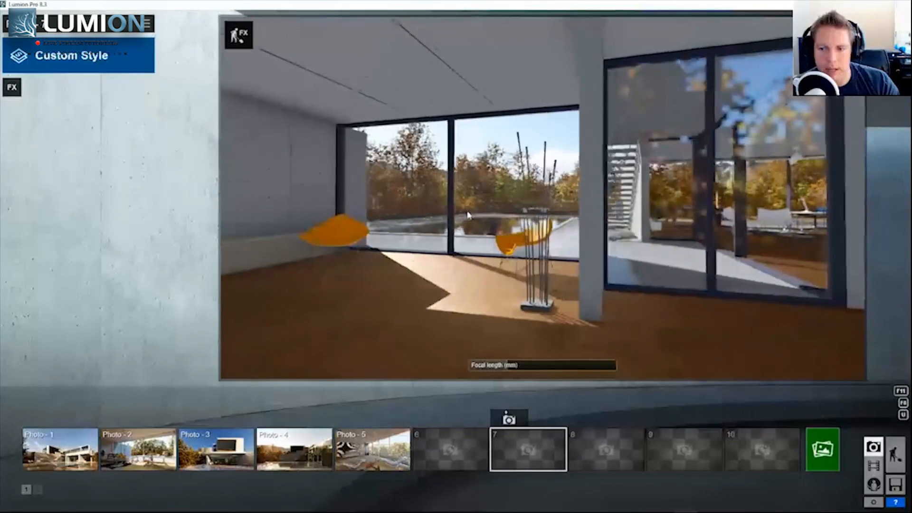
{"action": "key", "text": "d"}
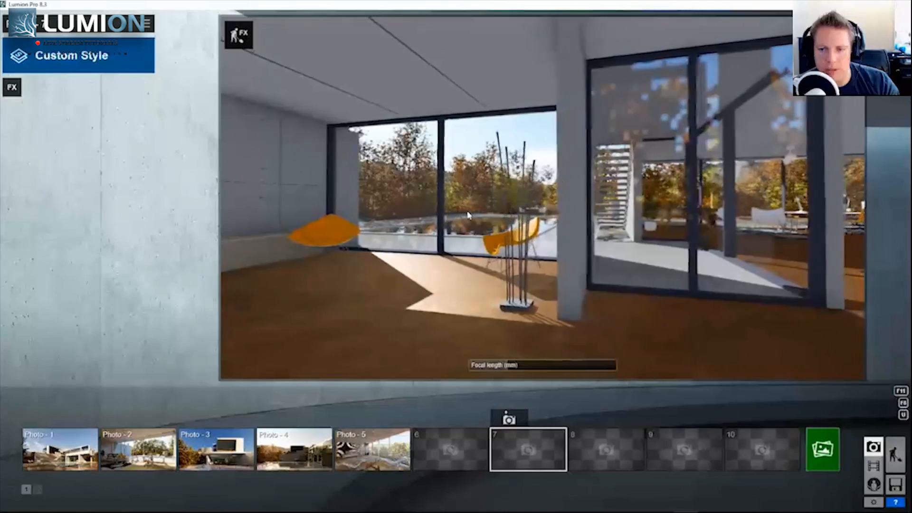
{"action": "key", "text": "d"}
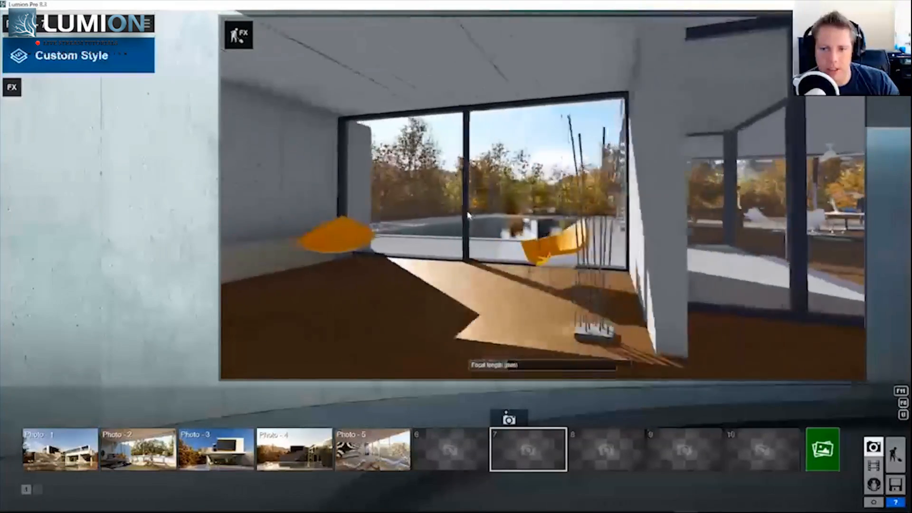
{"action": "key", "text": "w"}
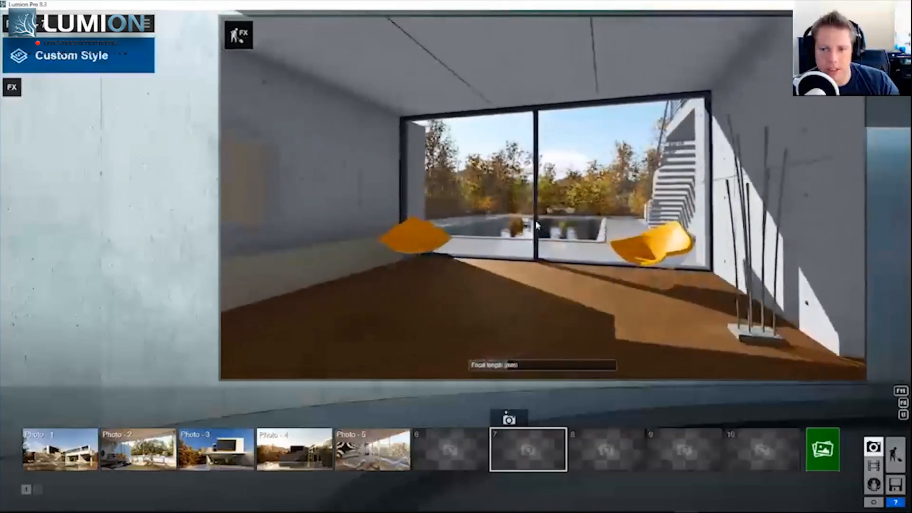
{"action": "key", "text": "s"}
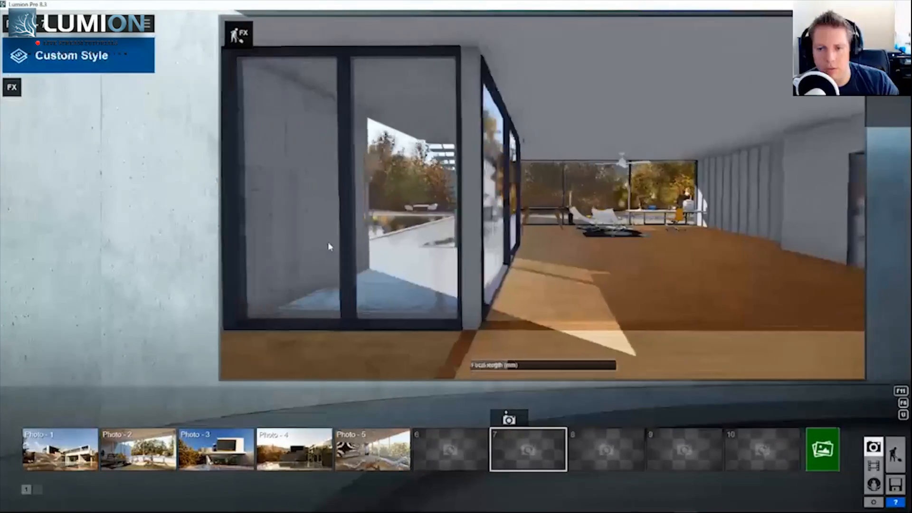
{"action": "key", "text": "d"}
{"action": "key", "text": "a"}
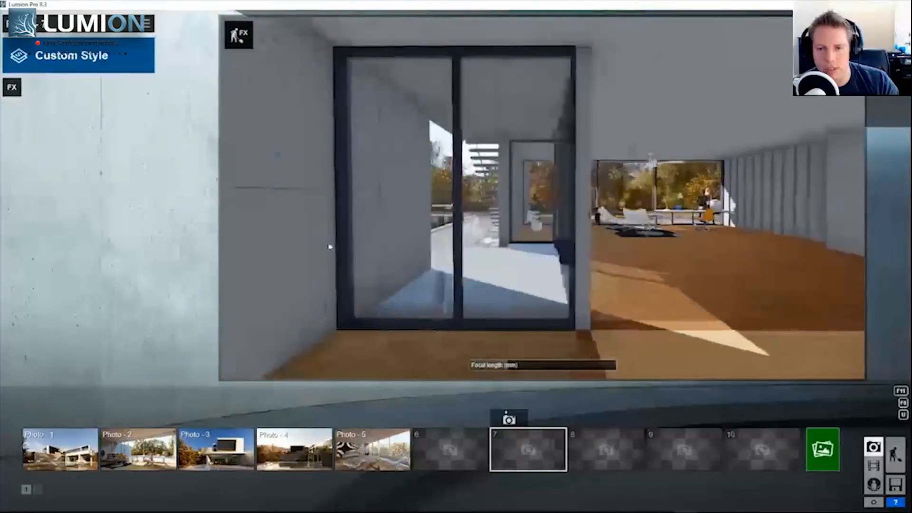
Frame the photo view on the pool-side window, the concrete column and the glazed doors beside it
{"action": "key", "text": "d"}
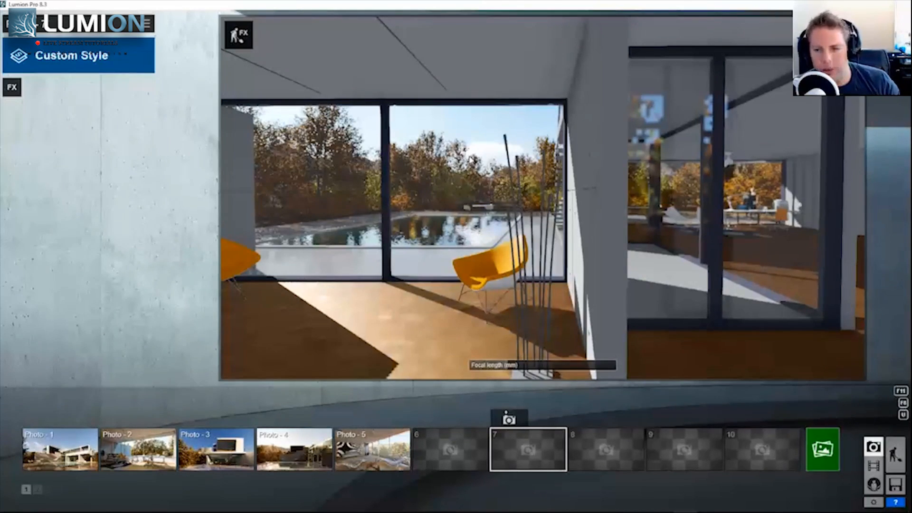
{"action": "key", "text": "d"}
{"action": "key", "text": "a"}
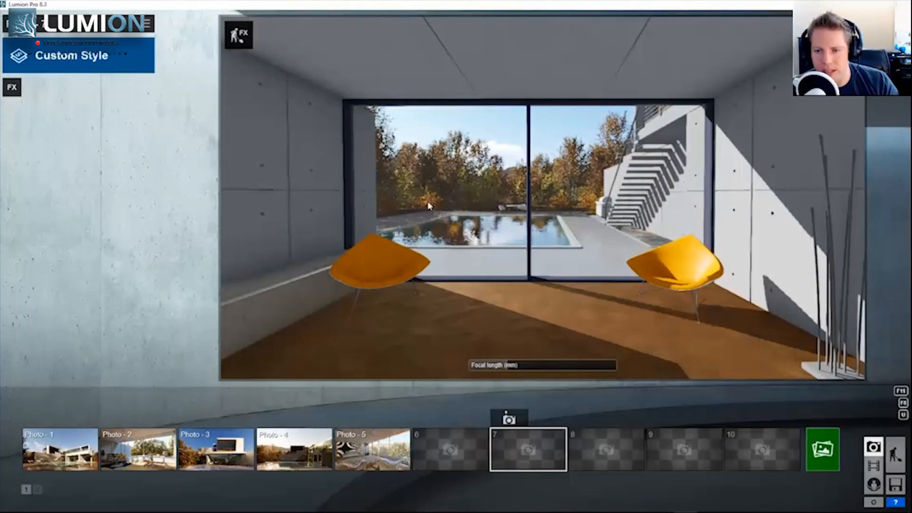
{"action": "key", "text": "d"}
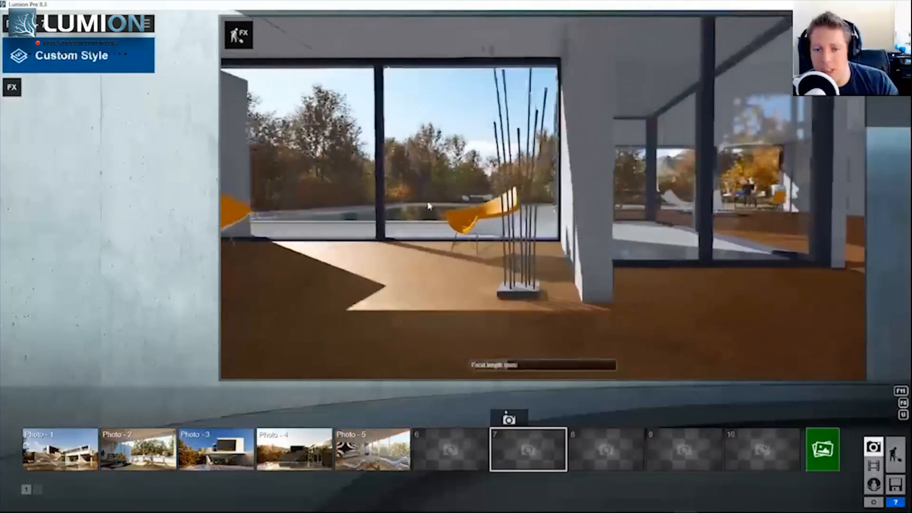
{"action": "key", "text": "q"}
{"action": "key", "text": "d"}
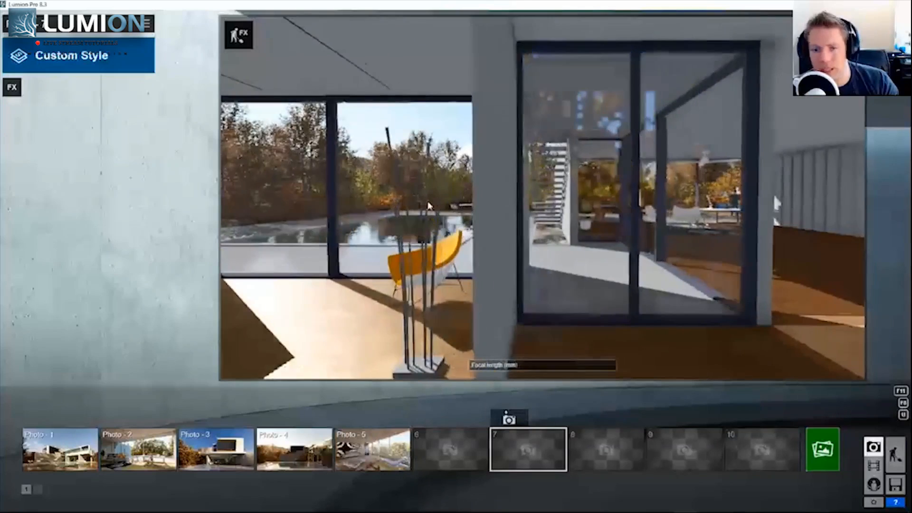
{"action": "key", "text": "s"}
{"action": "key", "text": "d"}
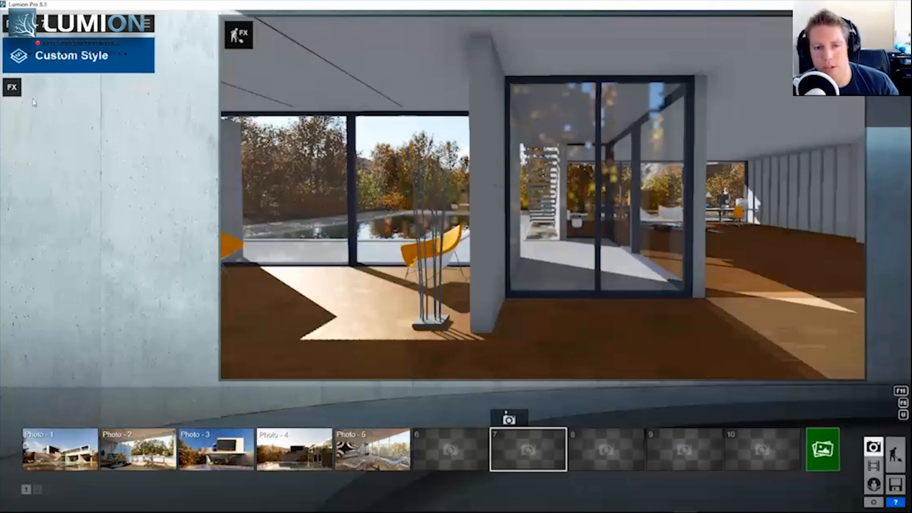
Add the Reflection effect to the photo and set its preview quality to High
{"action": "left_click", "coordinate": [18, 88]}
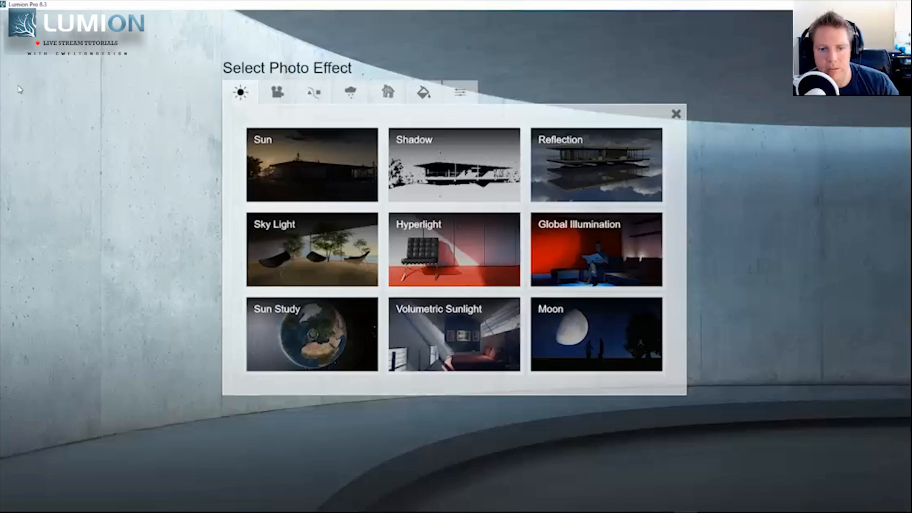
{"action": "left_click", "coordinate": [607, 160]}
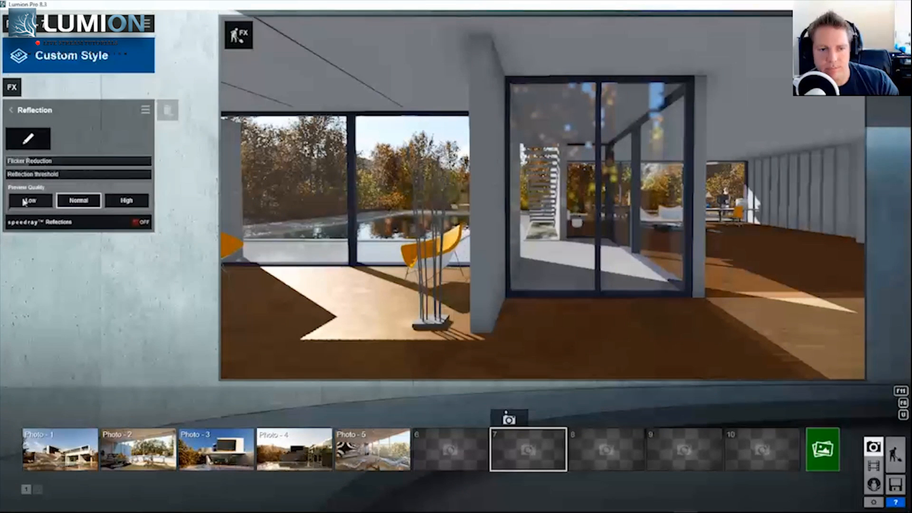
{"action": "left_click", "coordinate": [120, 202]}
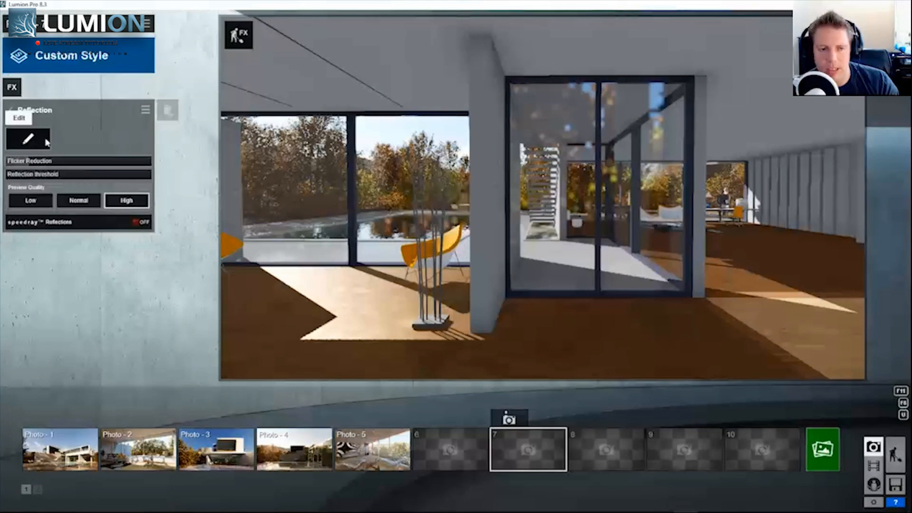
Edit the Reflection effect and add a reflection plane on the large pool-side window glass by the yellow chairs
{"action": "left_click", "coordinate": [28, 140]}
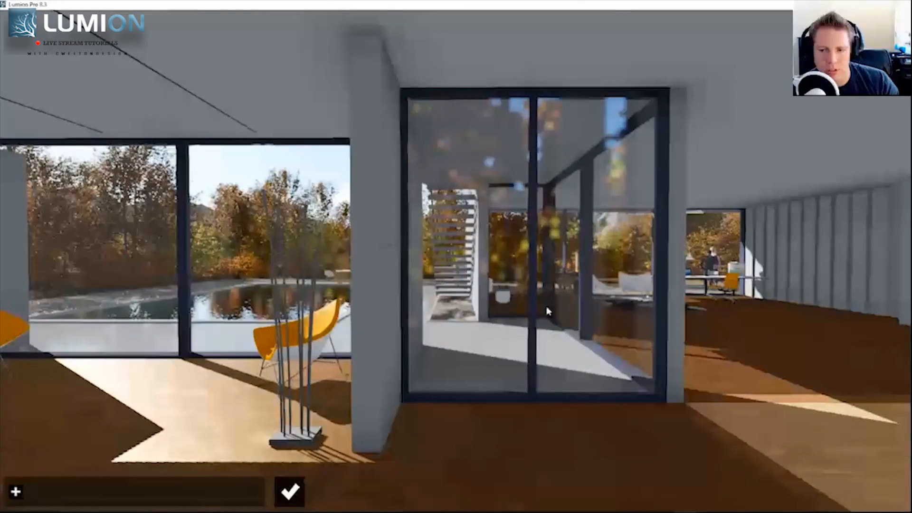
{"action": "key", "text": "d"}
{"action": "left_click", "coordinate": [16, 493]}
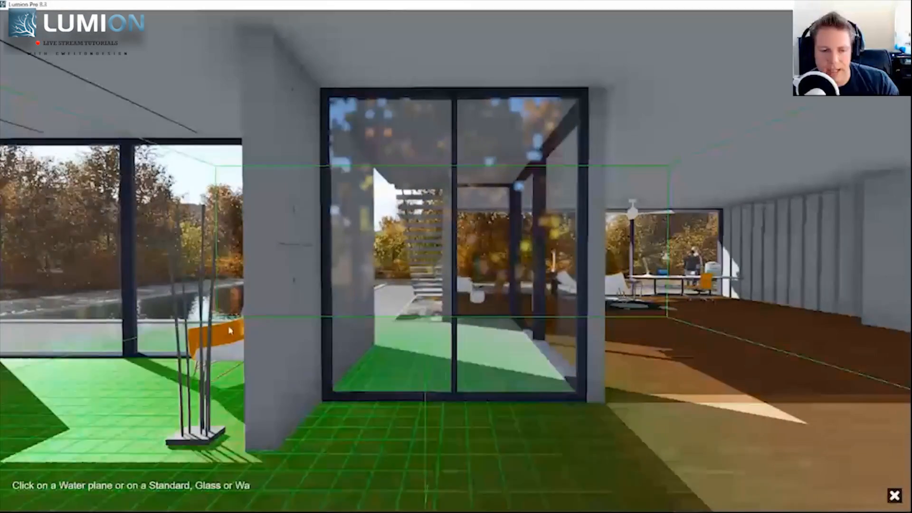
{"action": "key", "text": "a"}
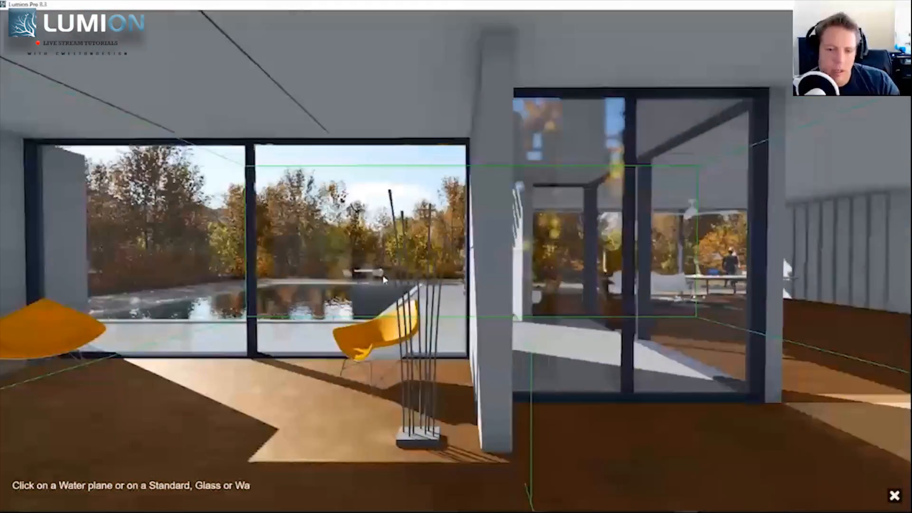
{"action": "left_click", "coordinate": [384, 280]}
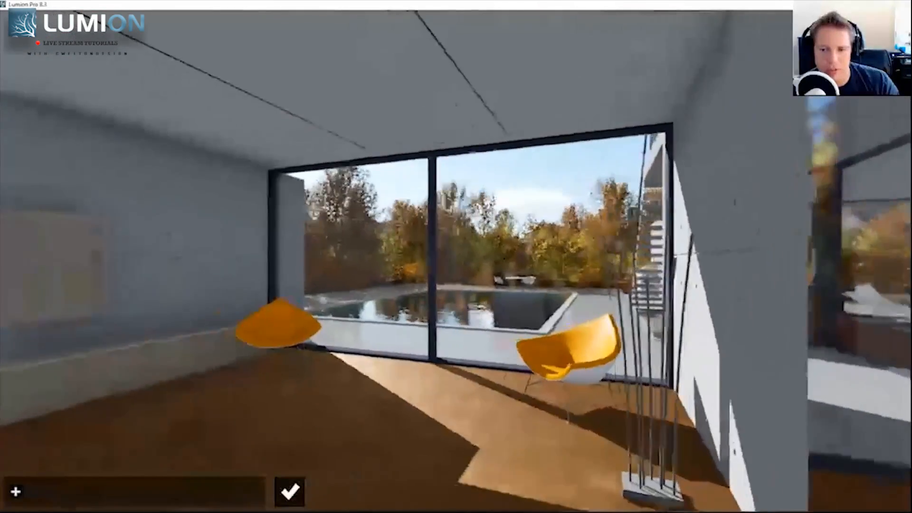
{"action": "key", "text": "s"}
{"action": "key", "text": "d"}
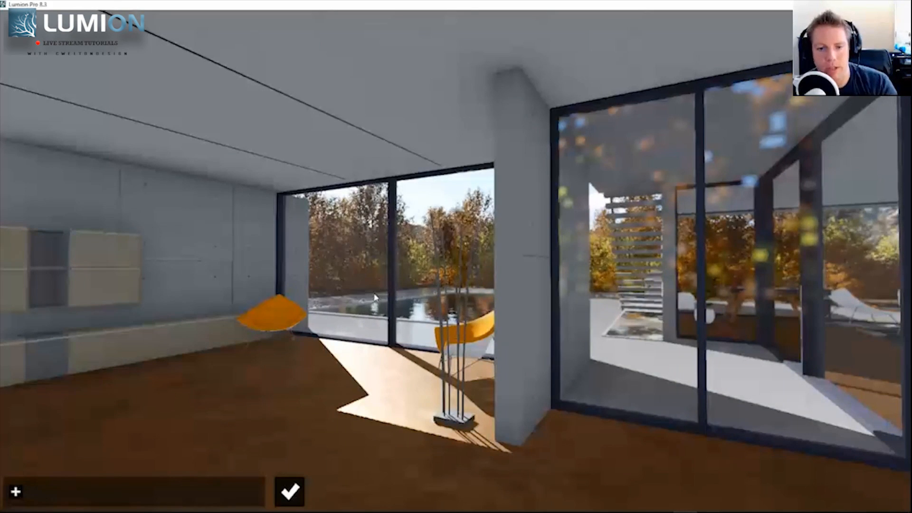
Add a reflection plane on the brown floor of the living room
{"action": "mouse_move", "coordinate": [383, 297]}
{"action": "right_mouse_down"}
{"action": "mouse_move", "coordinate": [249, 296]}
{"action": "mouse_move", "coordinate": [371, 291]}
{"action": "right_mouse_up"}
{"action": "key", "text": "w"}
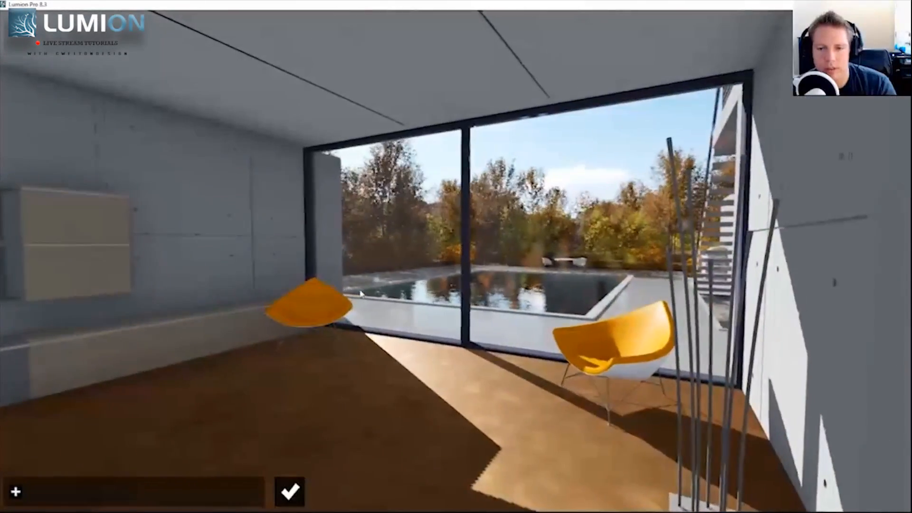
{"action": "key", "text": "s"}
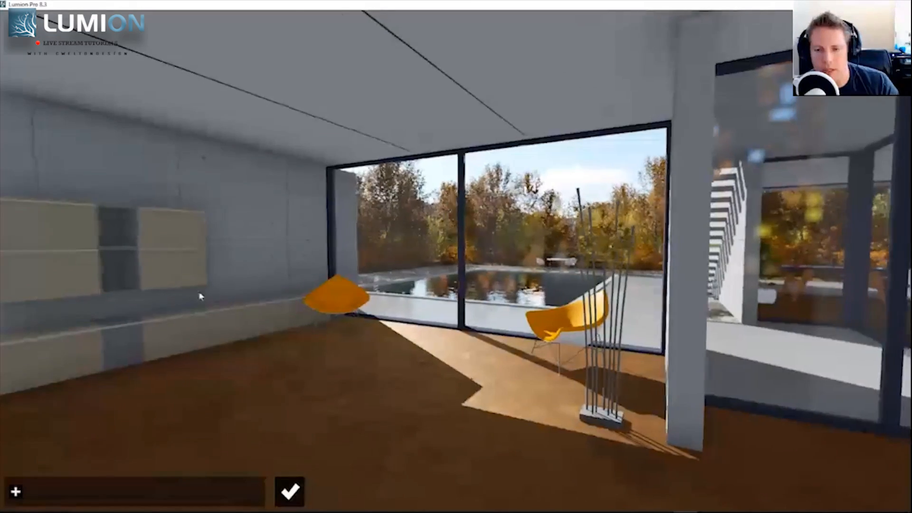
{"action": "key", "text": "d"}
{"action": "key", "text": "s"}
{"action": "right_click_drag", "start_coordinate": [353, 284], "coordinate": [423, 269]}
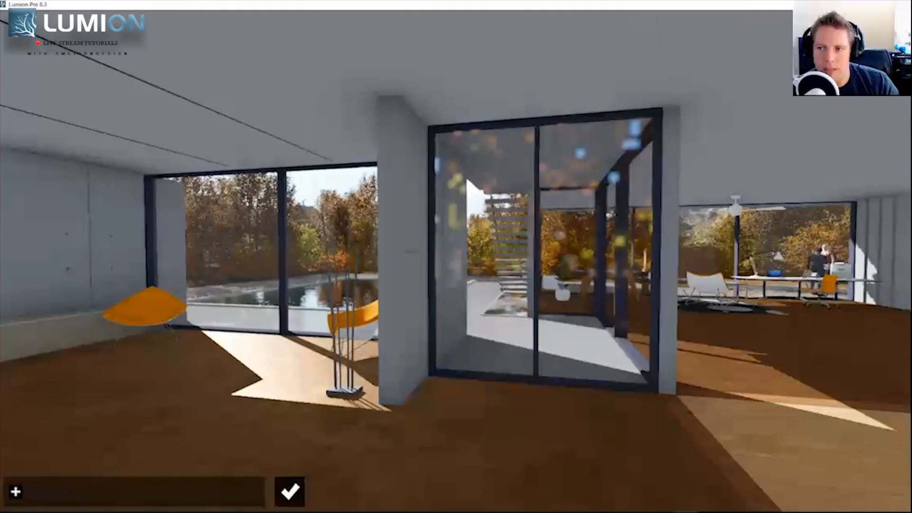
{"action": "key", "text": "a"}
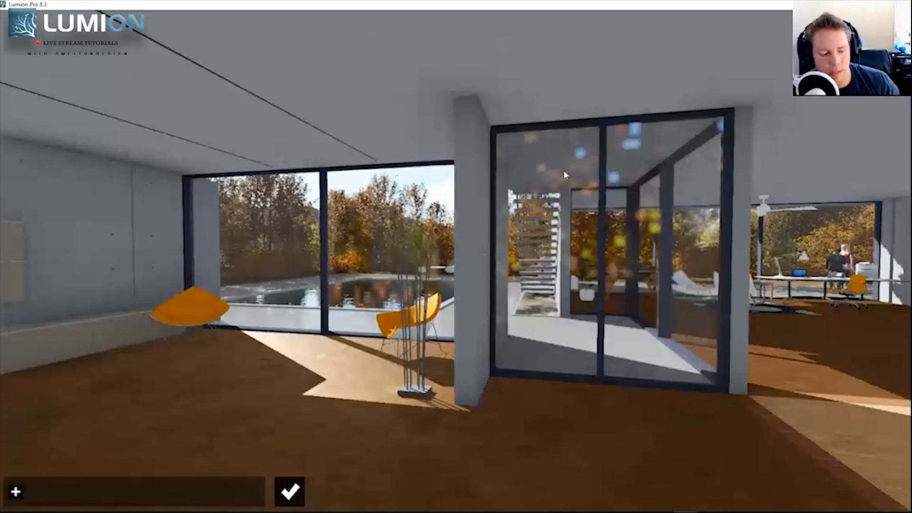
{"action": "left_click", "coordinate": [15, 493]}
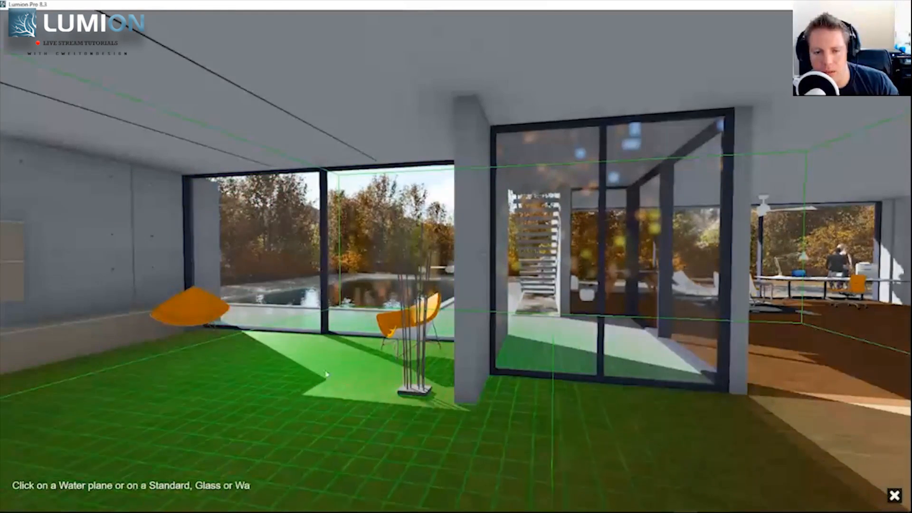
{"action": "left_click", "coordinate": [195, 451]}
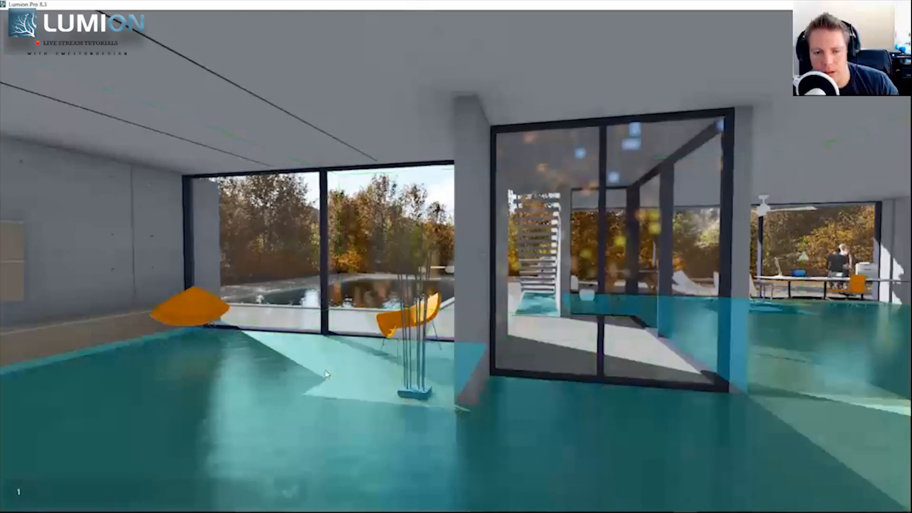
Add a second reflection plane on the large pool-side window glass and confirm the planes
{"action": "right_click_drag", "start_coordinate": [442, 332], "coordinate": [370, 404]}
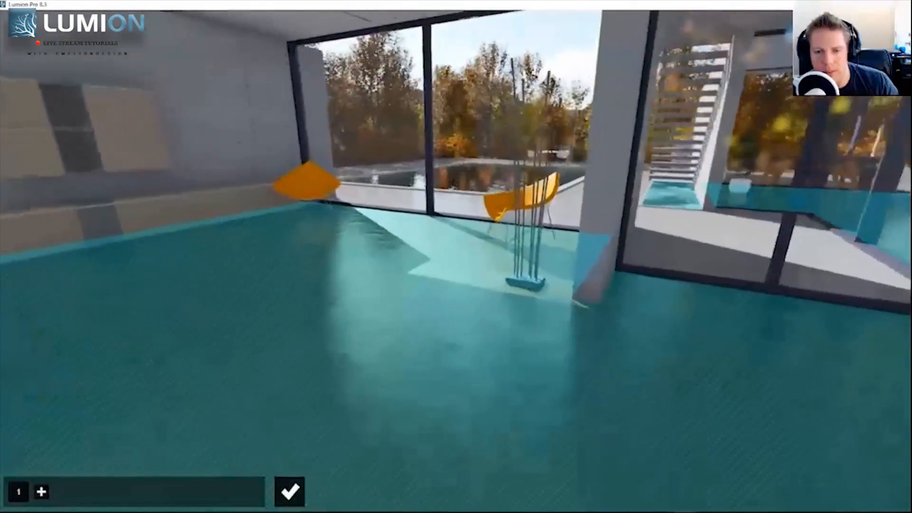
{"action": "key", "text": "s"}
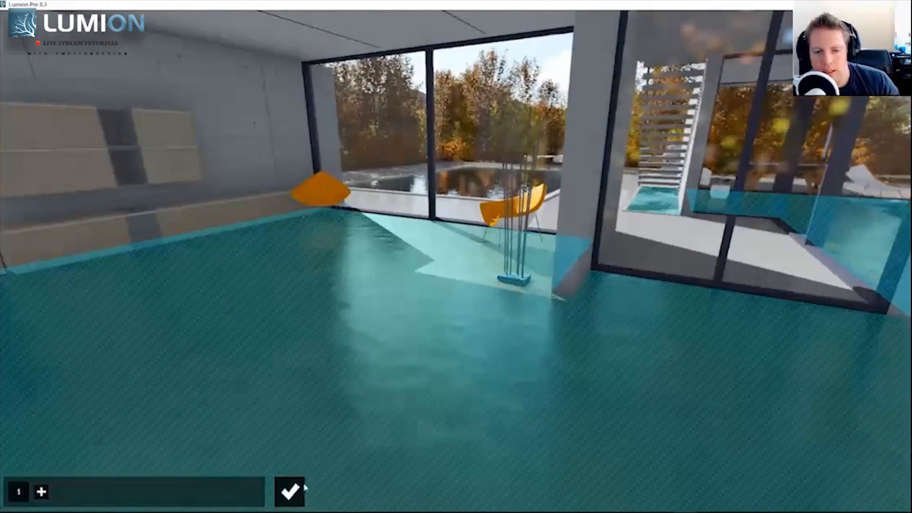
{"action": "left_click", "coordinate": [41, 493]}
{"action": "left_click", "coordinate": [474, 126]}
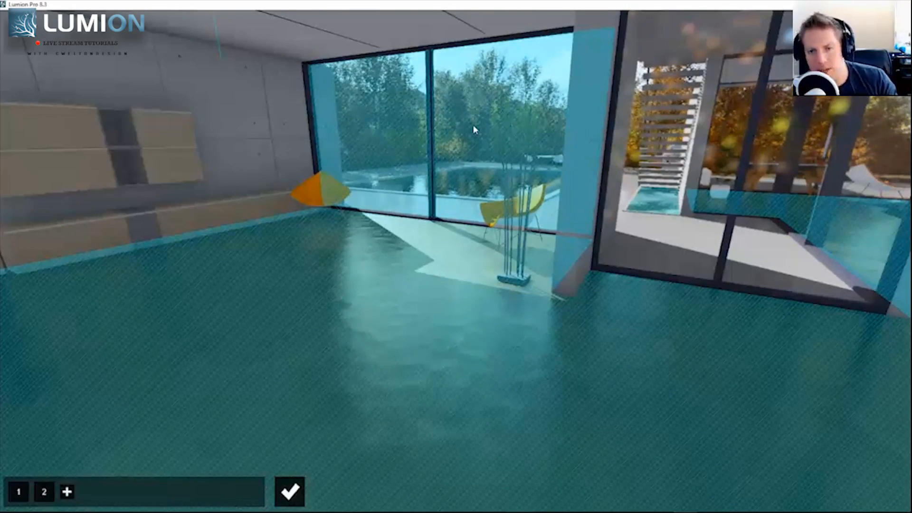
{"action": "right_click_drag", "start_coordinate": [456, 256], "coordinate": [504, 254]}
{"action": "right_click_drag", "start_coordinate": [435, 157], "coordinate": [422, 223]}
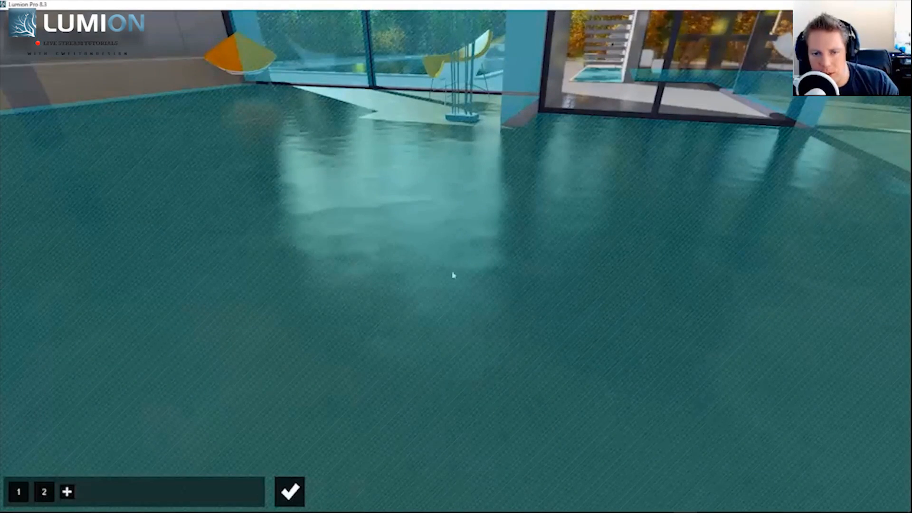
{"action": "left_click", "coordinate": [288, 500]}
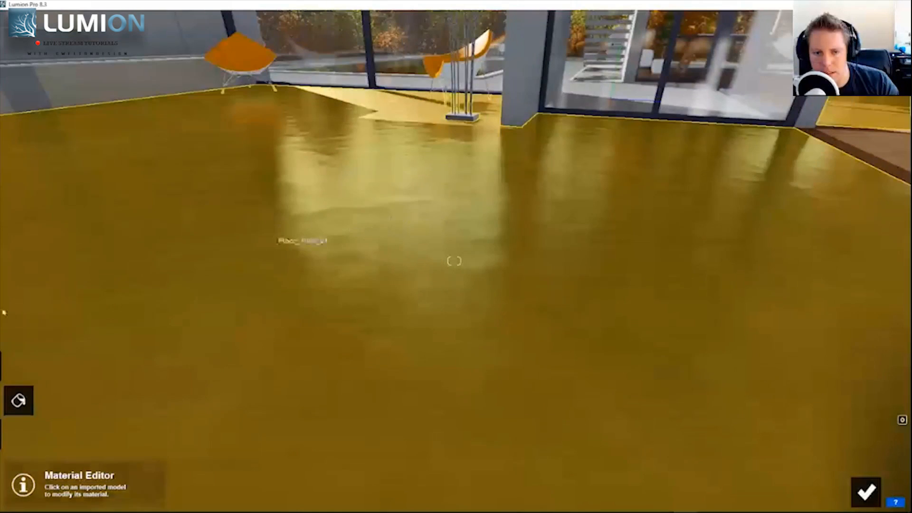
Raise the gloss of the Floor_Tiles_01 material almost to its maximum and lower its relief
{"action": "left_click", "coordinate": [131, 407]}
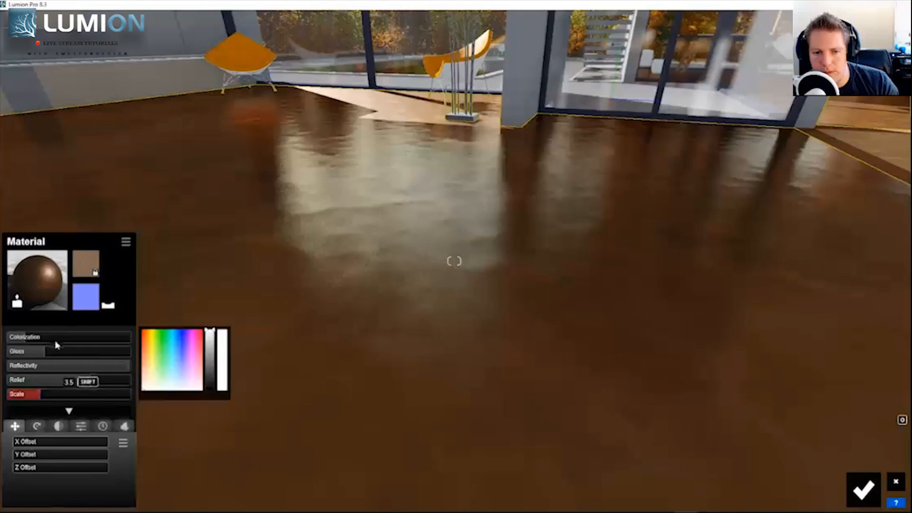
{"action": "left_click_drag", "start_coordinate": [79, 358], "coordinate": [124, 362]}
{"action": "right_click_drag", "start_coordinate": [466, 316], "coordinate": [518, 190]}
{"action": "right_click_drag", "start_coordinate": [454, 261], "coordinate": [507, 244]}
{"action": "key", "text": "d"}
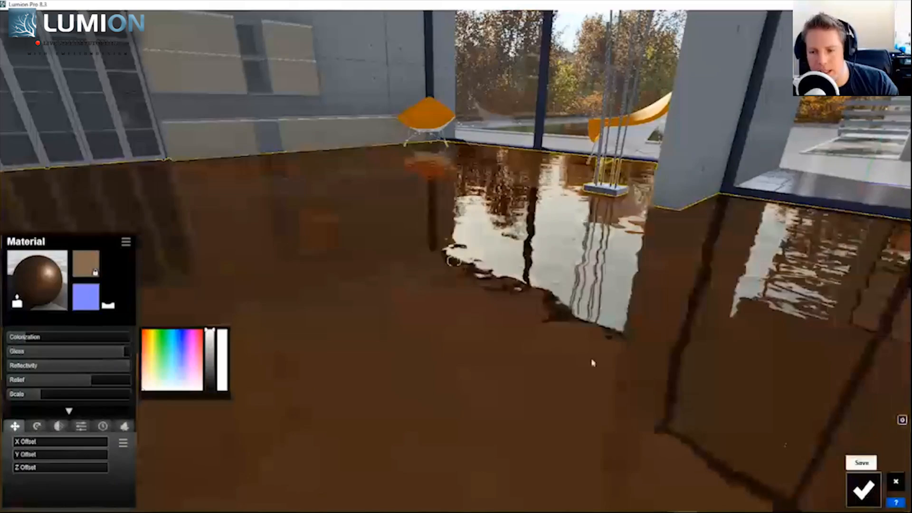
{"action": "key", "text": "w"}
{"action": "mouse_move", "coordinate": [456, 301]}
{"action": "right_mouse_down"}
{"action": "mouse_move", "coordinate": [451, 218]}
{"action": "mouse_move", "coordinate": [446, 301]}
{"action": "right_mouse_up"}
{"action": "mouse_move", "coordinate": [435, 255]}
{"action": "right_mouse_down"}
{"action": "mouse_move", "coordinate": [441, 327]}
{"action": "mouse_move", "coordinate": [433, 238]}
{"action": "right_mouse_up"}
{"action": "key", "text": "s"}
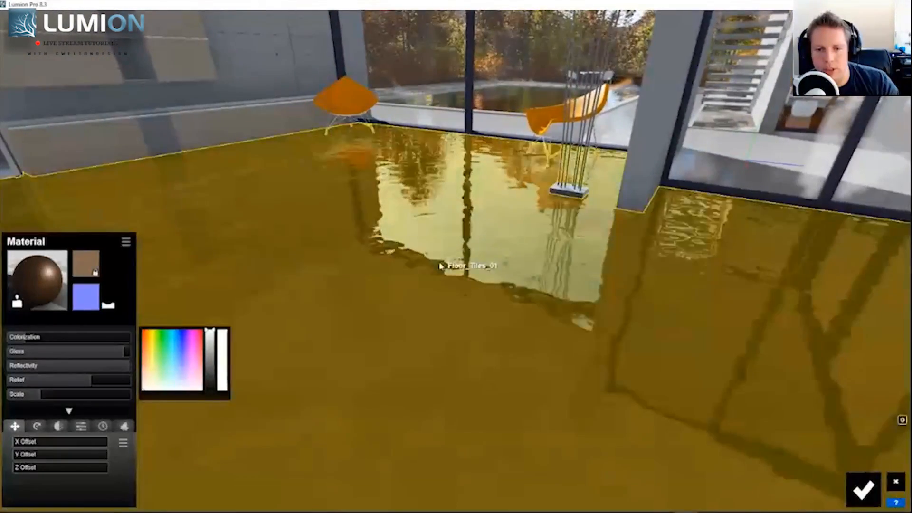
{"action": "left_click_drag", "start_coordinate": [65, 384], "coordinate": [96, 399]}
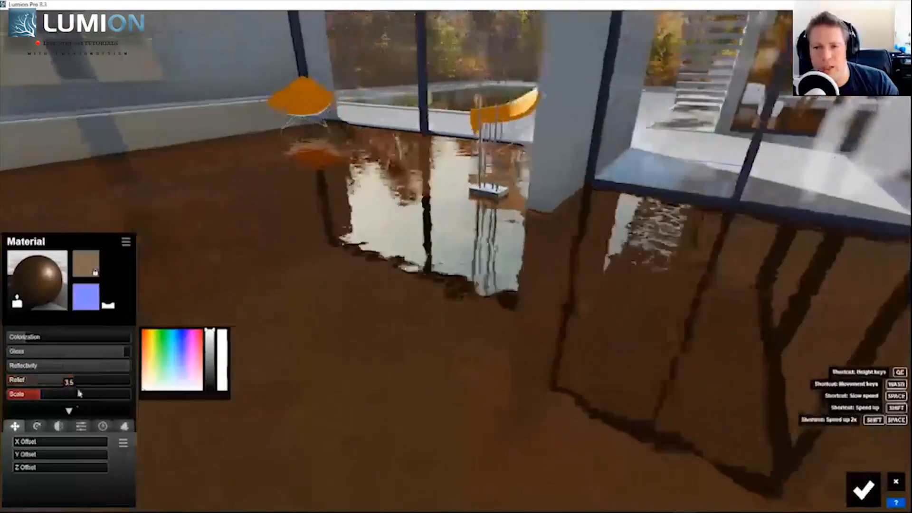
Select the Glass_Inside material on the glazed doors and raise its reflectivity to 25.0
{"action": "key", "text": "d"}
{"action": "right_click_drag", "start_coordinate": [388, 293], "coordinate": [455, 261]}
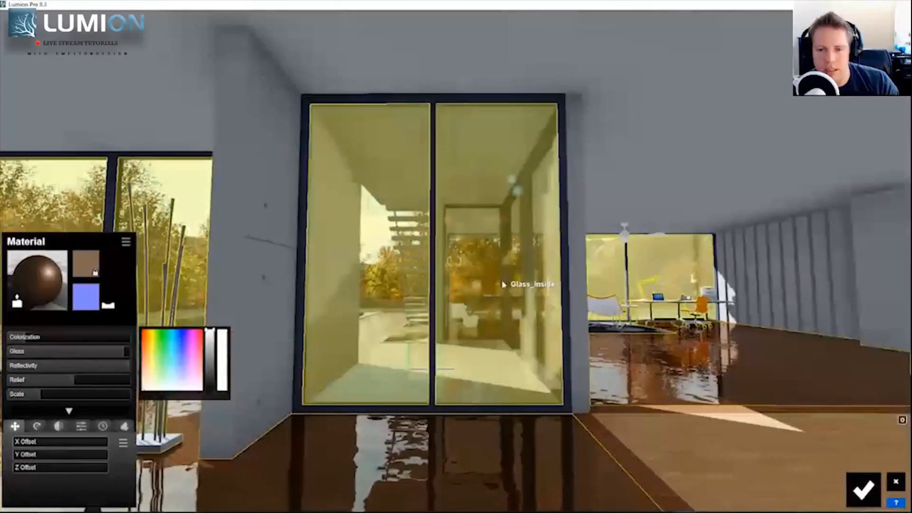
{"action": "left_click", "coordinate": [505, 285]}
{"action": "right_click_drag", "start_coordinate": [303, 366], "coordinate": [314, 301]}
{"action": "key", "text": "w"}
{"action": "key", "text": "s"}
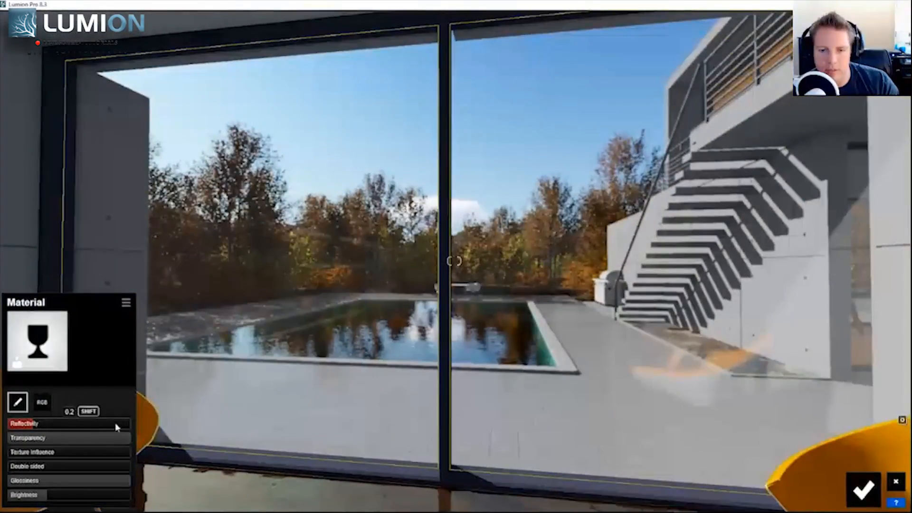
{"action": "left_click_drag", "start_coordinate": [116, 428], "coordinate": [154, 434]}
{"action": "mouse_move", "coordinate": [154, 434]}
{"action": "right_mouse_down"}
{"action": "mouse_move", "coordinate": [88, 427]}
{"action": "mouse_move", "coordinate": [233, 429]}
{"action": "mouse_move", "coordinate": [159, 430]}
{"action": "right_mouse_up"}
{"action": "key", "text": "s"}
{"action": "right_click_drag", "start_coordinate": [428, 386], "coordinate": [365, 385]}
{"action": "key", "text": "d"}
{"action": "key", "text": "a"}
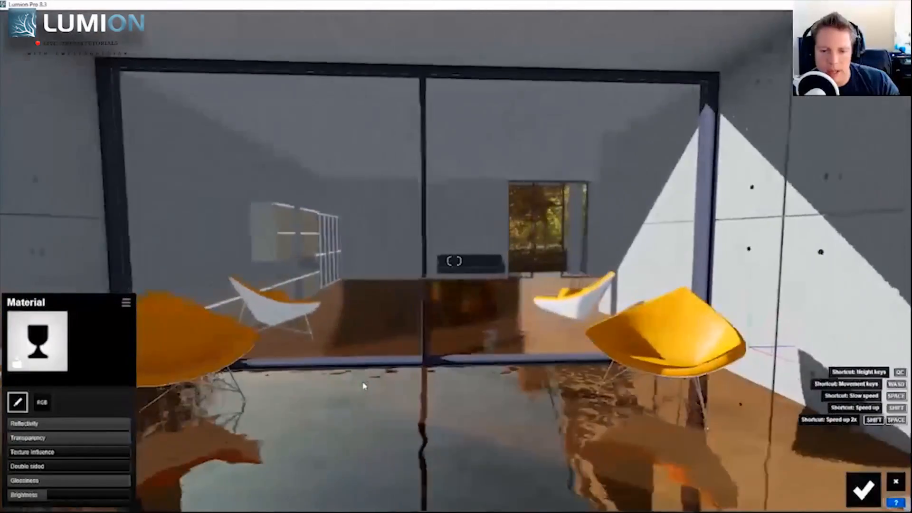
{"action": "key", "text": "w"}
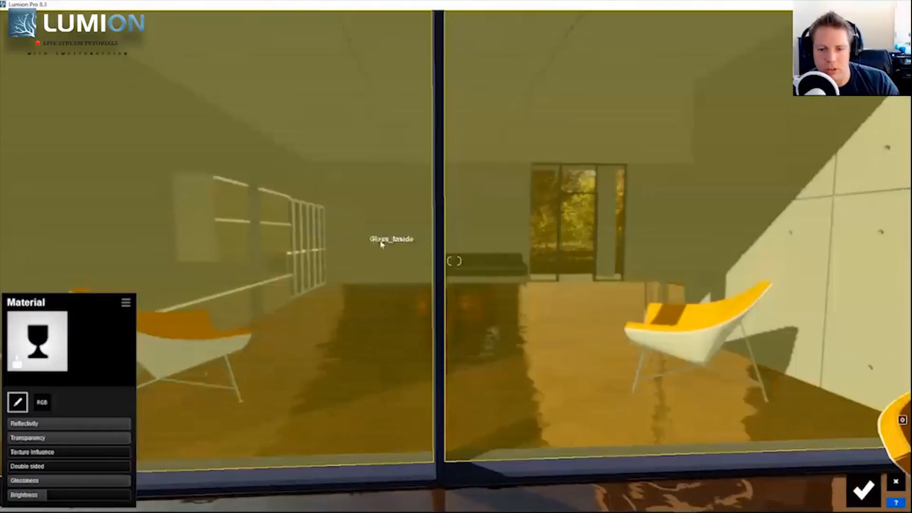
Try the inside glass at full reflectivity again and examine how the room mirrors in the pool-side window
{"action": "right_click_drag", "start_coordinate": [382, 244], "coordinate": [359, 234]}
{"action": "key", "text": "d"}
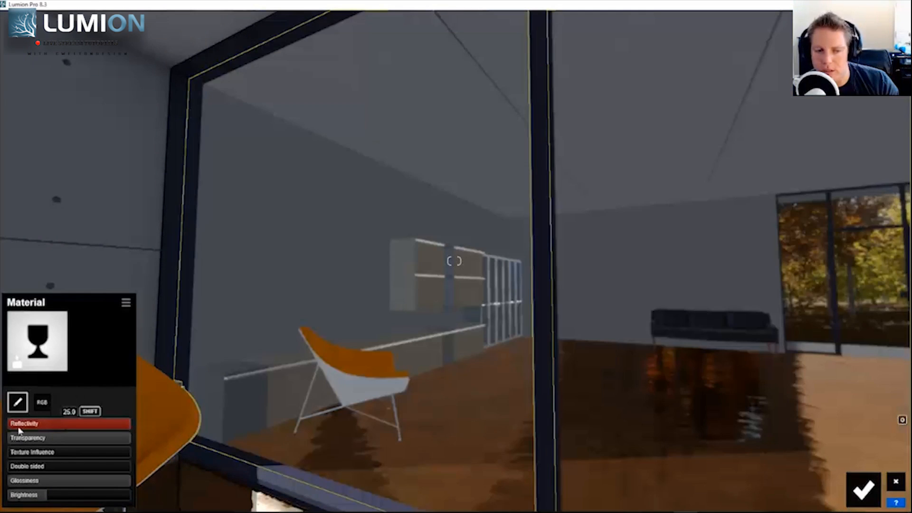
{"action": "left_click_drag", "start_coordinate": [19, 430], "coordinate": [314, 457]}
{"action": "key", "text": "s"}
{"action": "key", "text": "w"}
{"action": "key", "text": "s"}
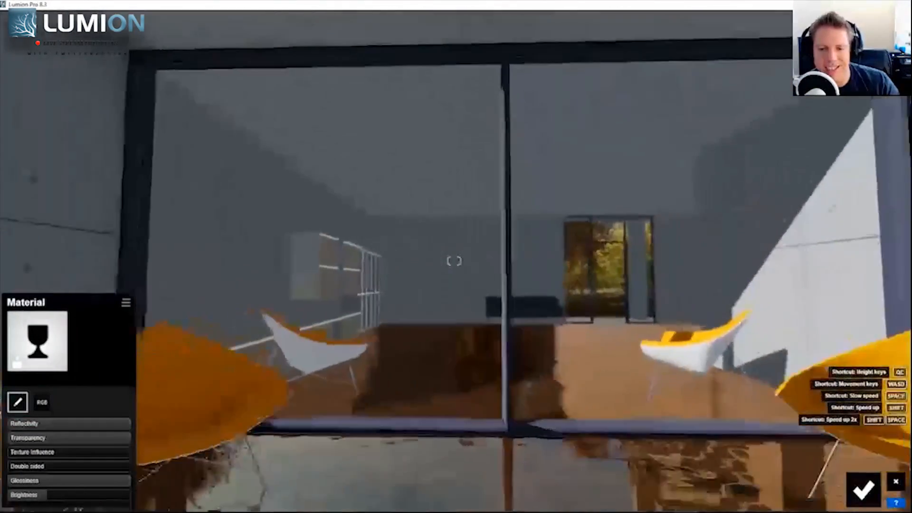
{"action": "key", "text": "s"}
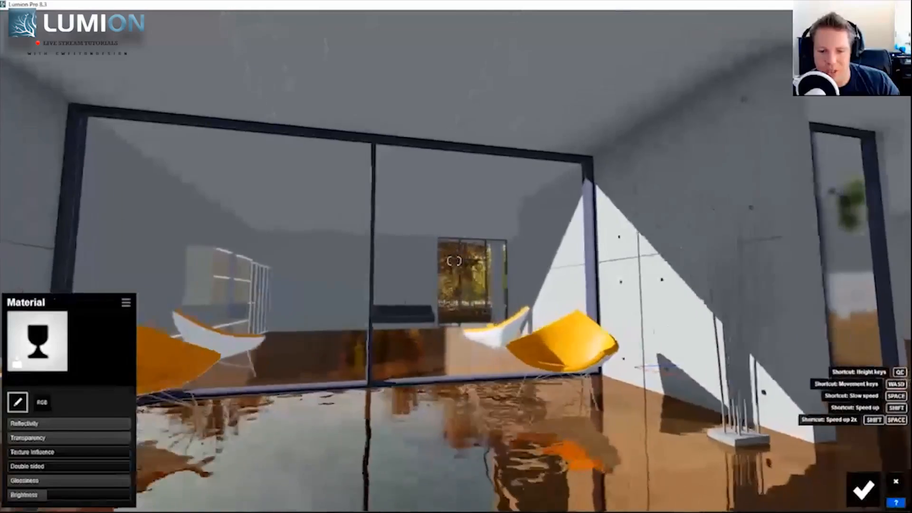
{"action": "right_click_drag", "start_coordinate": [455, 261], "coordinate": [498, 261]}
{"action": "key", "text": "w"}
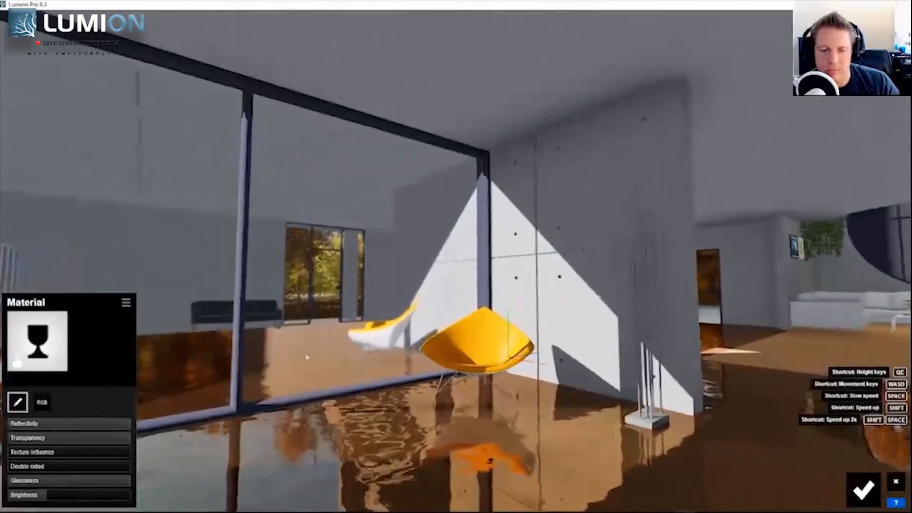
Lower the inside glass's reflectivity to about three quarters of its range and check the pool-side window
{"action": "left_click_drag", "start_coordinate": [115, 433], "coordinate": [104, 436]}
{"action": "right_click_drag", "start_coordinate": [394, 367], "coordinate": [351, 374]}
{"action": "key", "text": "d"}
{"action": "key", "text": "a"}
{"action": "key", "text": "w"}
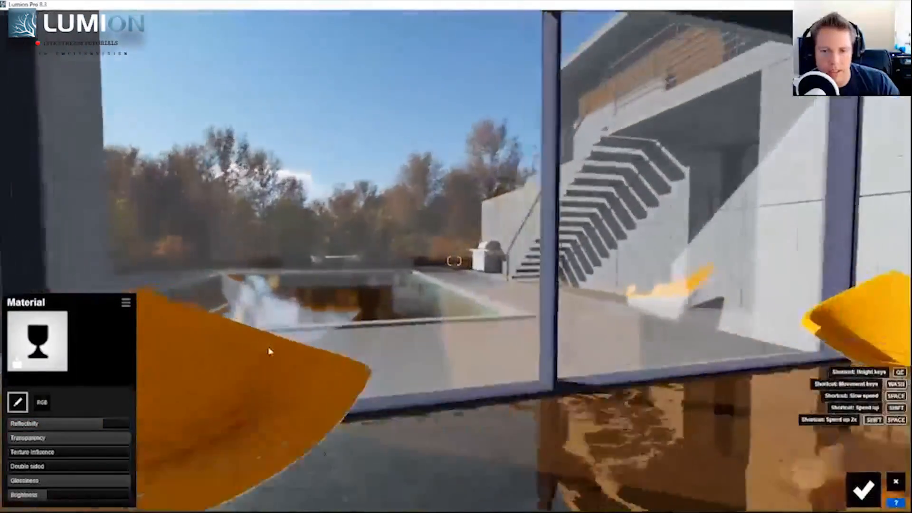
{"action": "key", "text": "s"}
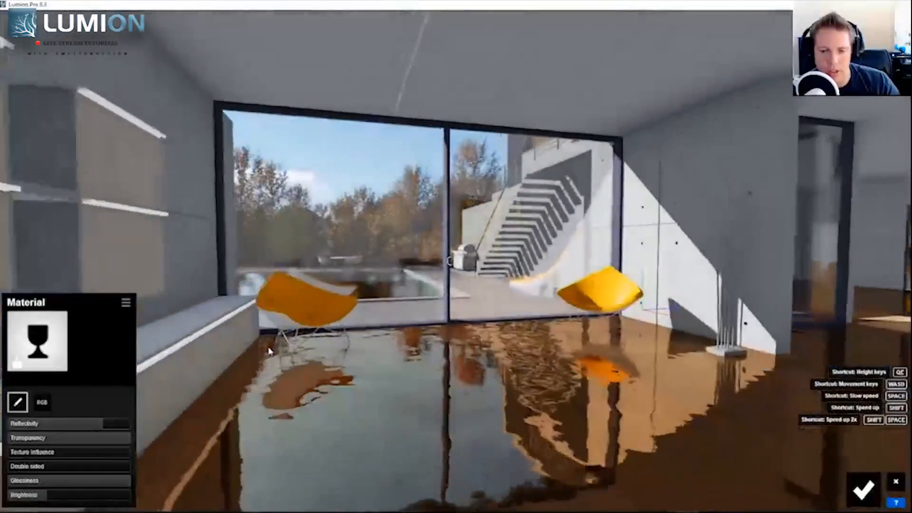
{"action": "key", "text": "d"}
{"action": "key", "text": "w"}
{"action": "key", "text": "e"}
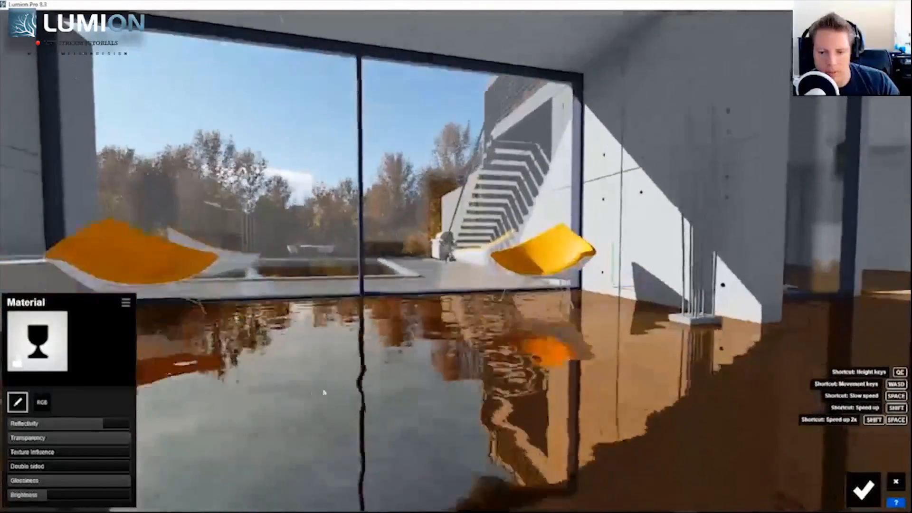
{"action": "right_click_drag", "start_coordinate": [433, 335], "coordinate": [446, 348]}
{"action": "key", "text": "q"}
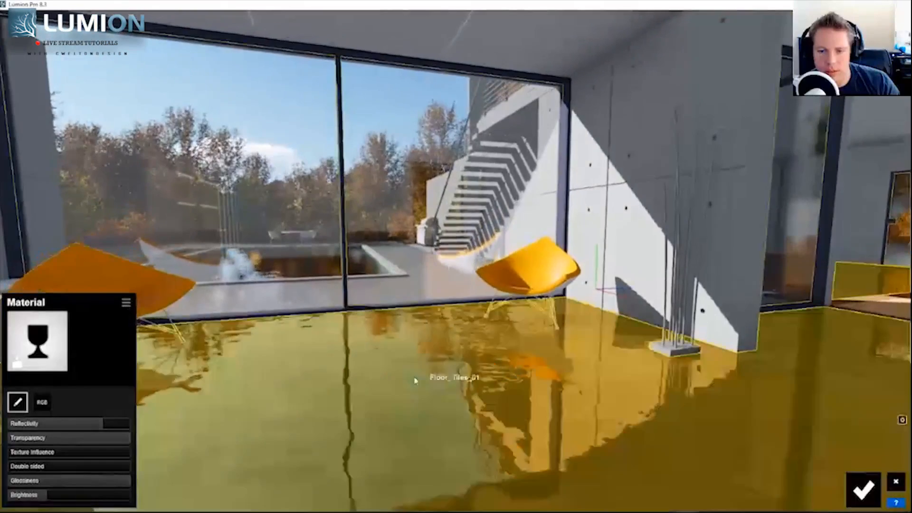
Set the Floor_Tiles_01 material's gloss to 1.0, check the floor reflections and save the material changes
{"action": "left_click", "coordinate": [415, 380]}
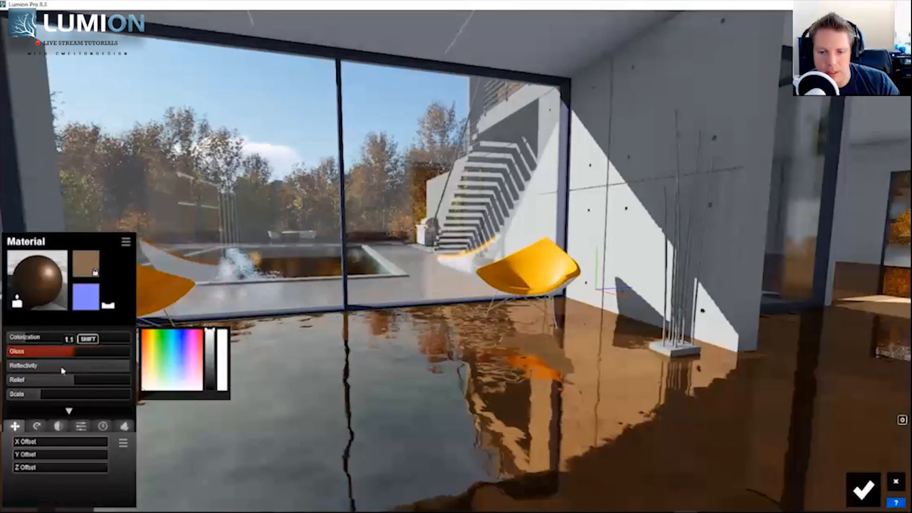
{"action": "left_click_drag", "start_coordinate": [54, 372], "coordinate": [67, 375]}
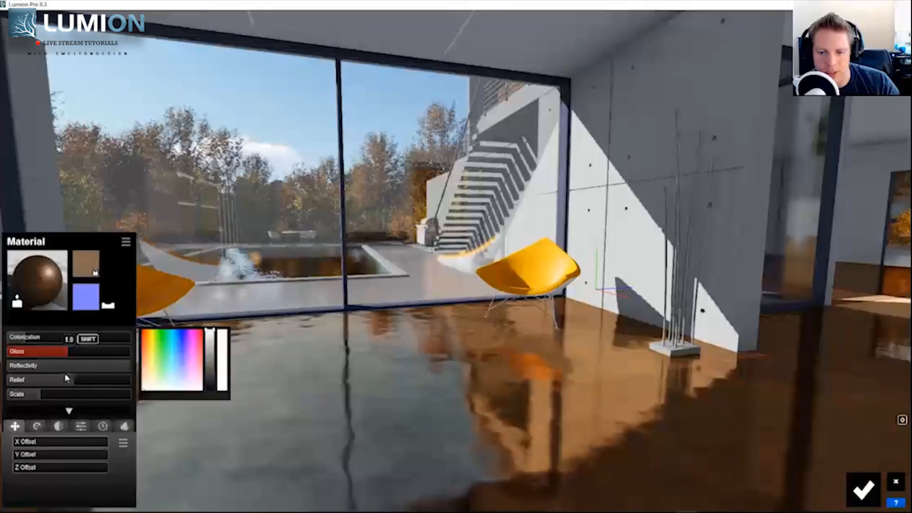
{"action": "key", "text": "d"}
{"action": "key", "text": "a"}
{"action": "key", "text": "e"}
{"action": "key", "text": "a"}
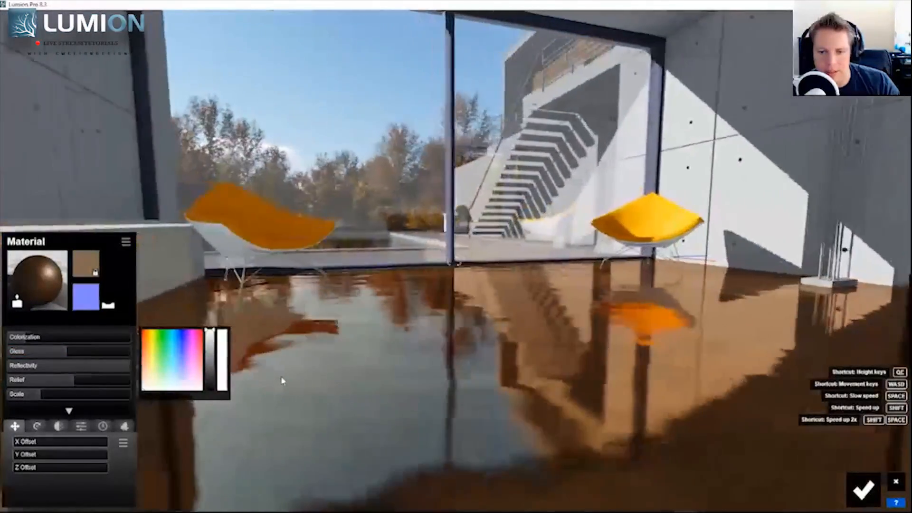
{"action": "key", "text": "d"}
{"action": "key", "text": "q"}
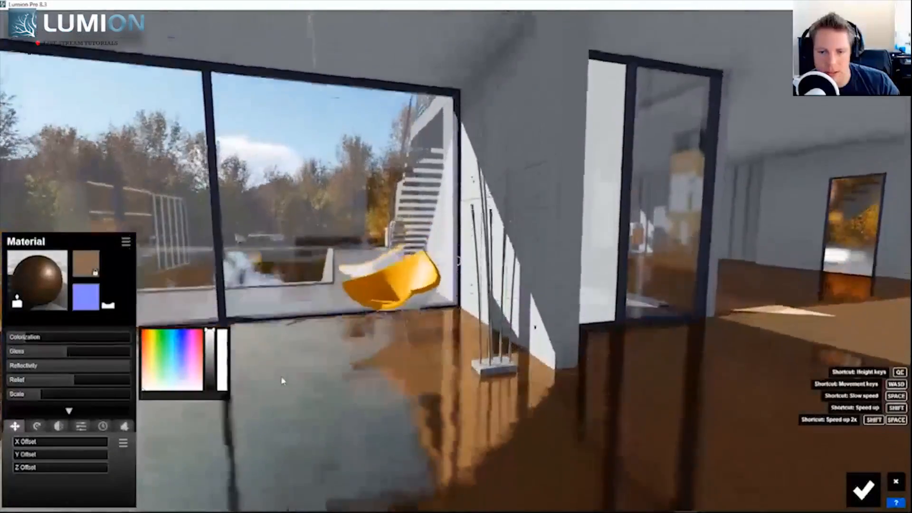
{"action": "key", "text": "s"}
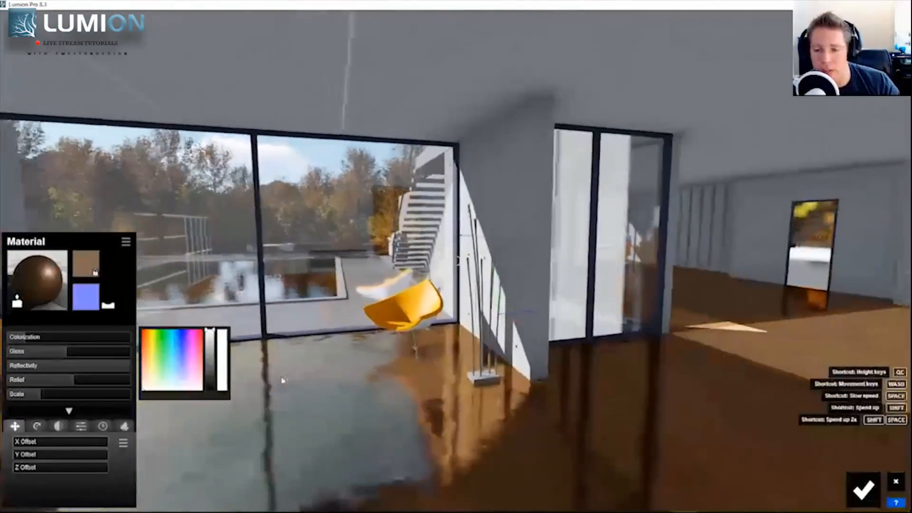
{"action": "key", "text": "a"}
{"action": "key", "text": "w"}
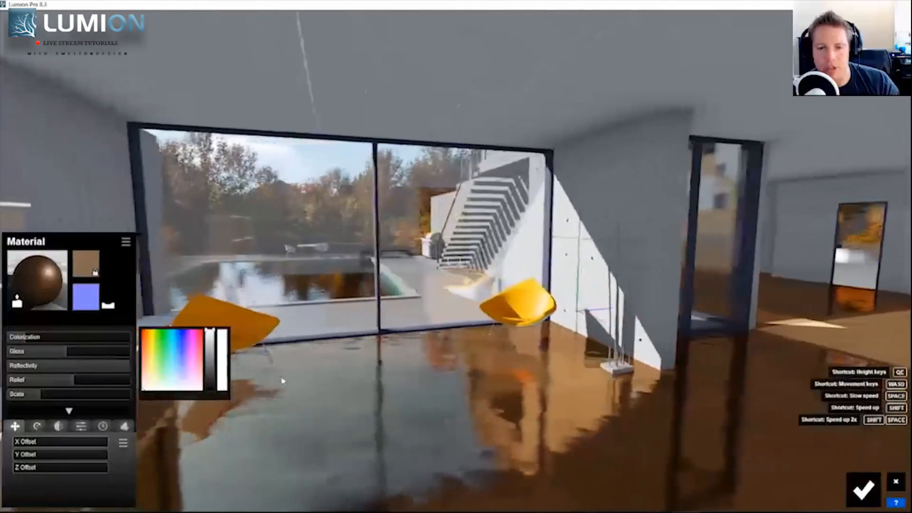
{"action": "key", "text": "s"}
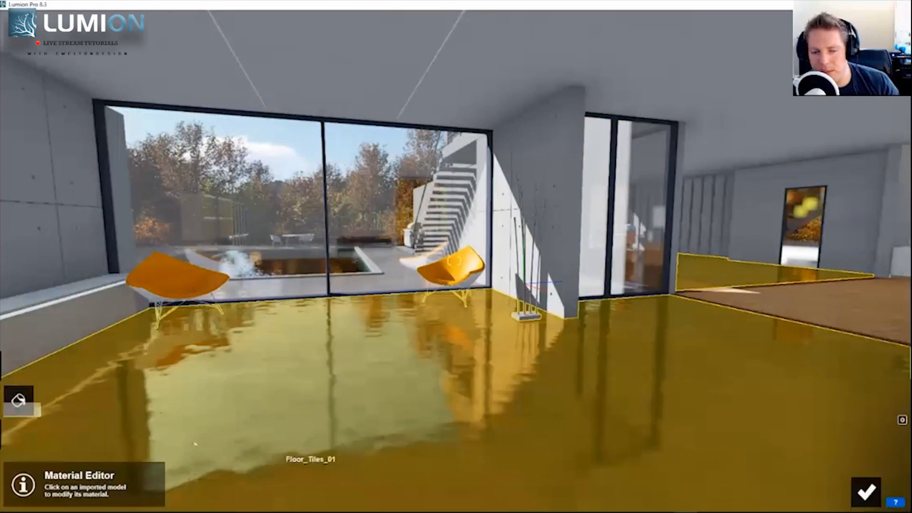
{"action": "left_click", "coordinate": [866, 492]}
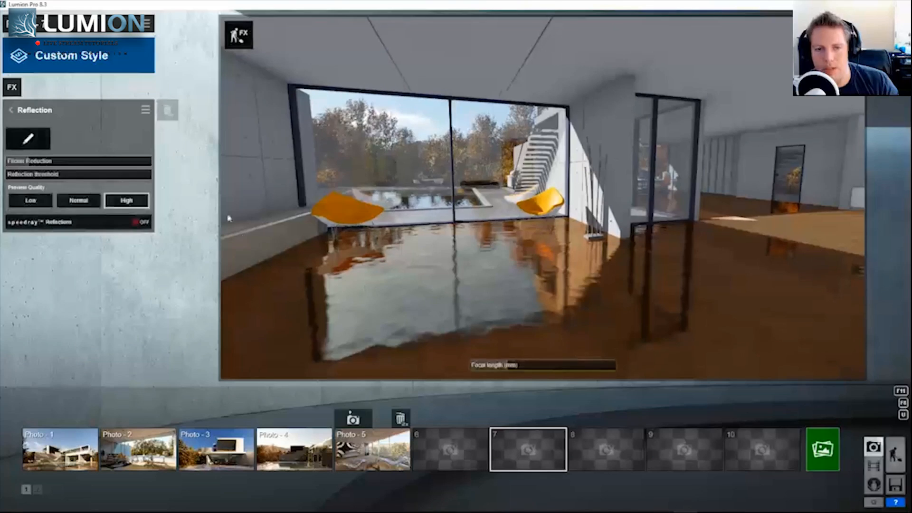
Open the Reflection effect's planes for editing and examine the existing planes' coverage from outside the house, including the upper storey
{"action": "left_click", "coordinate": [19, 146]}
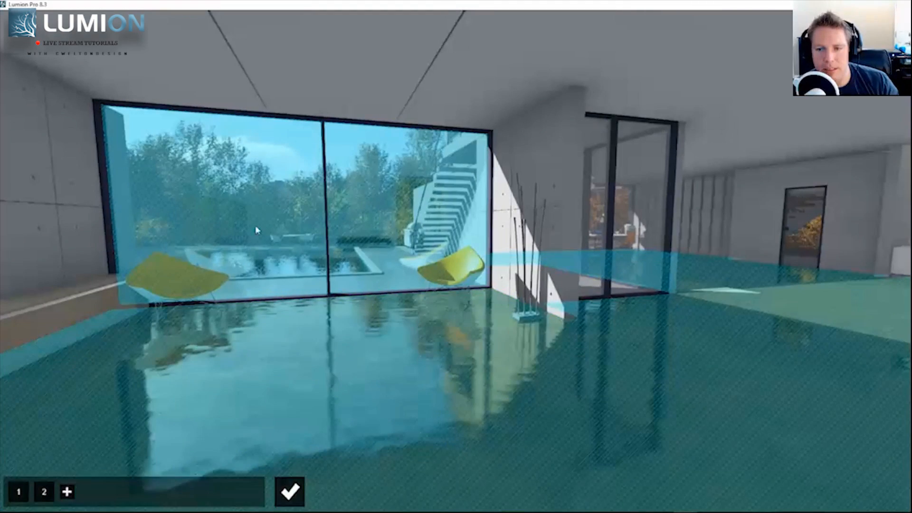
{"action": "right_click_drag", "start_coordinate": [267, 231], "coordinate": [333, 199]}
{"action": "key", "text": "w"}
{"action": "key", "text": "w"}
{"action": "key", "text": "s"}
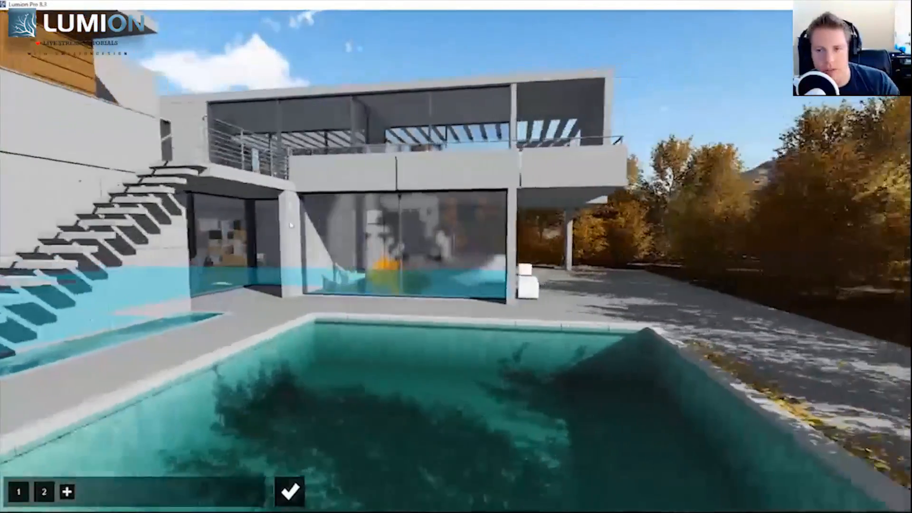
{"action": "key", "text": "q"}
{"action": "key", "text": "w"}
{"action": "right_click_drag", "start_coordinate": [291, 225], "coordinate": [560, 241]}
{"action": "key", "text": "q"}
{"action": "key", "text": "e"}
{"action": "key", "text": "e"}
{"action": "key", "text": "q"}
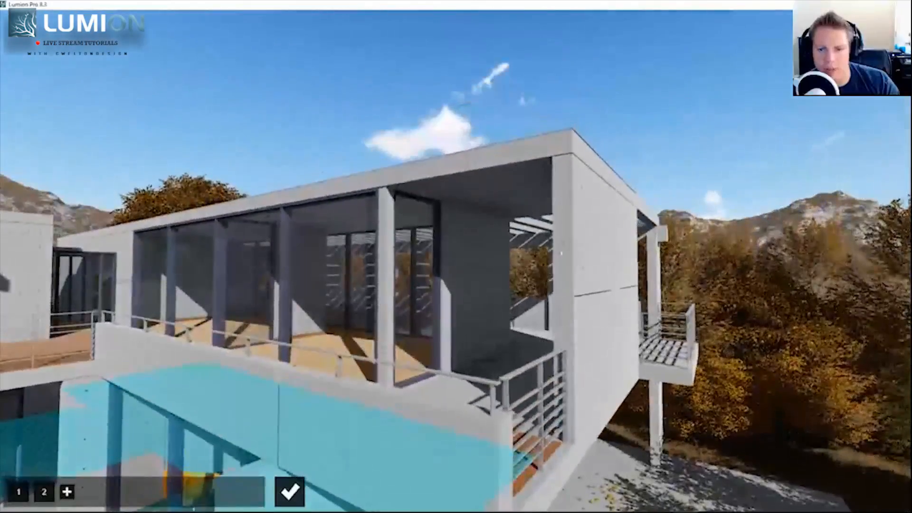
Survey the upper windows, wood facade, staircase and pool terrace for surfaces that could take another reflection plane
{"action": "left_click", "coordinate": [68, 492]}
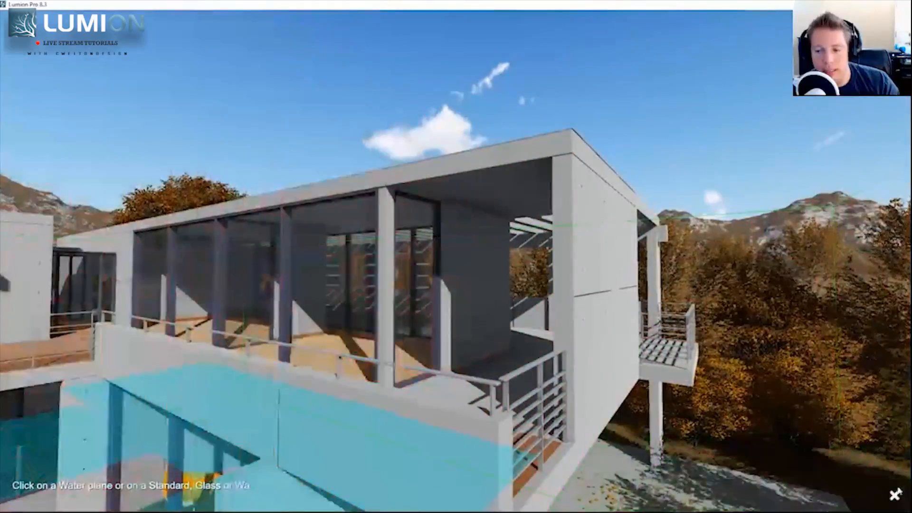
{"action": "left_click", "coordinate": [895, 495]}
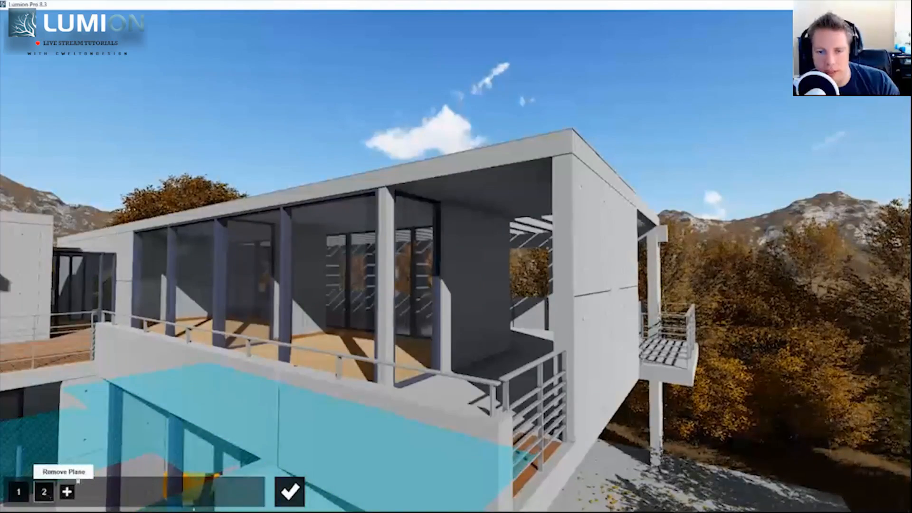
{"action": "key", "text": "a"}
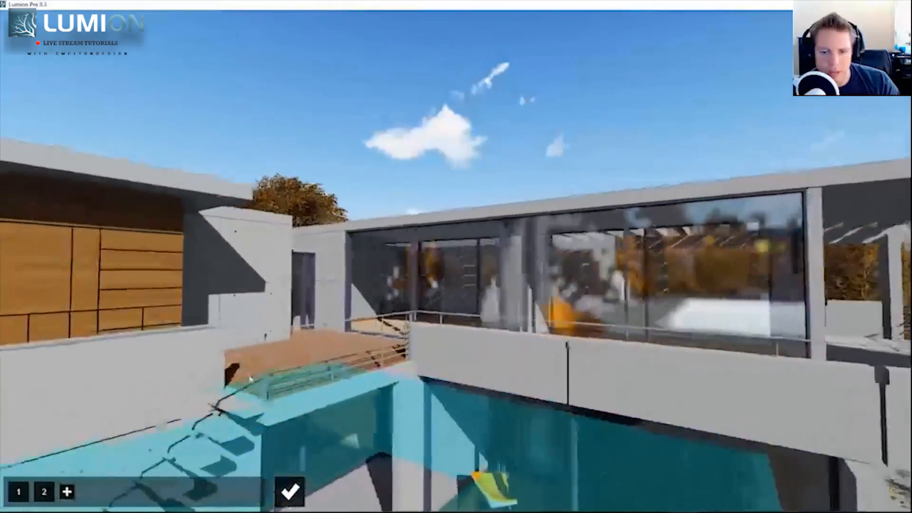
{"action": "key", "text": "a"}
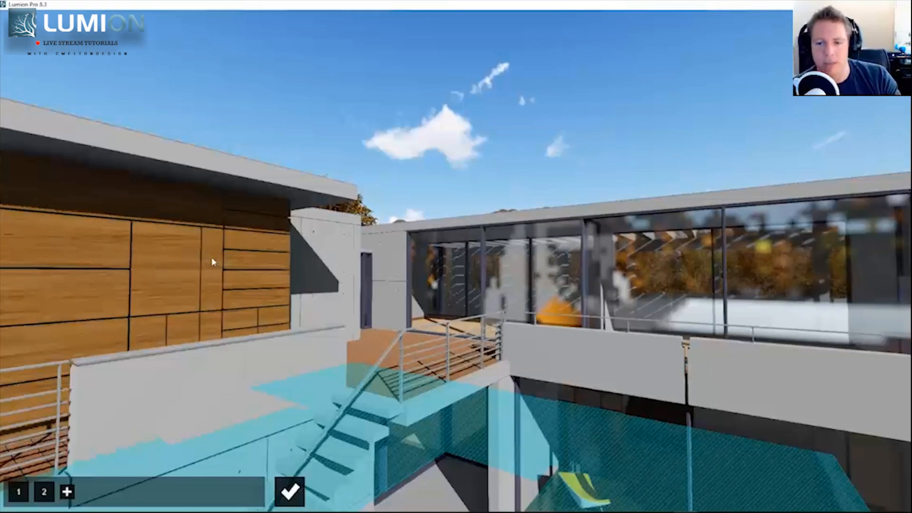
{"action": "key", "text": "w"}
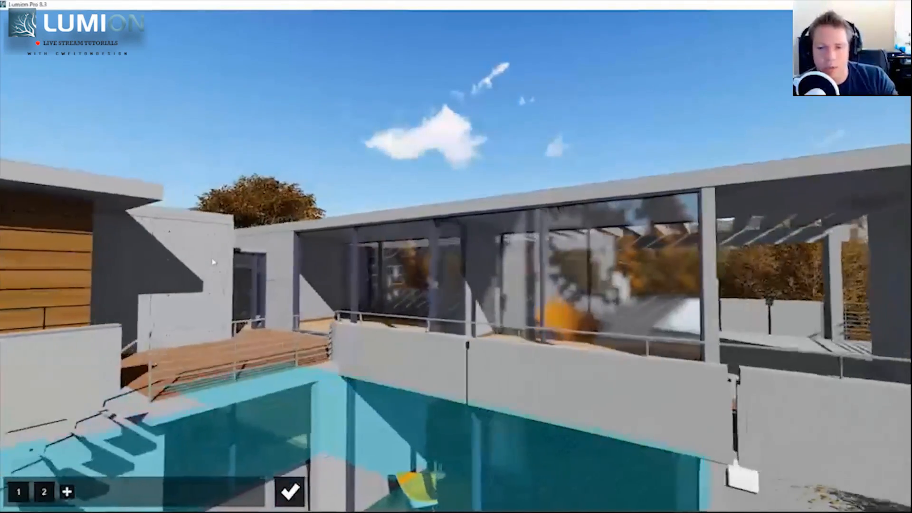
{"action": "key", "text": "s"}
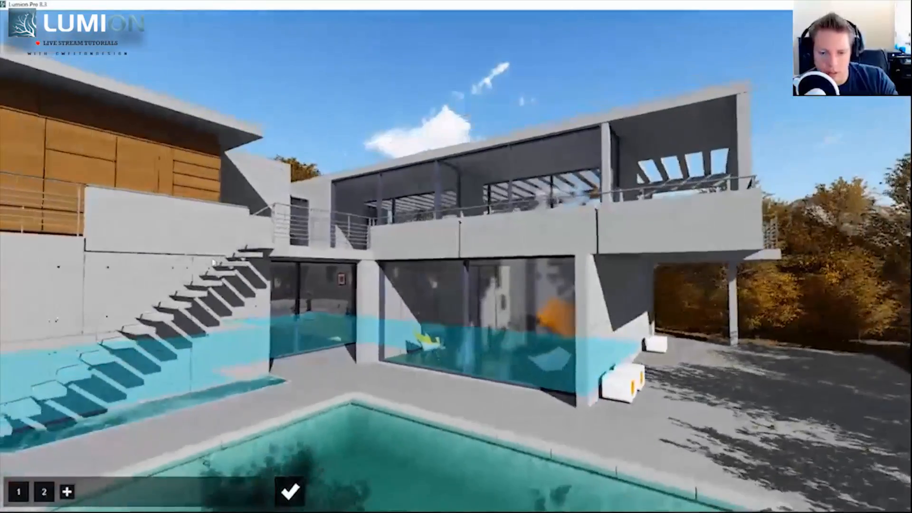
{"action": "key", "text": "a"}
{"action": "key", "text": "w"}
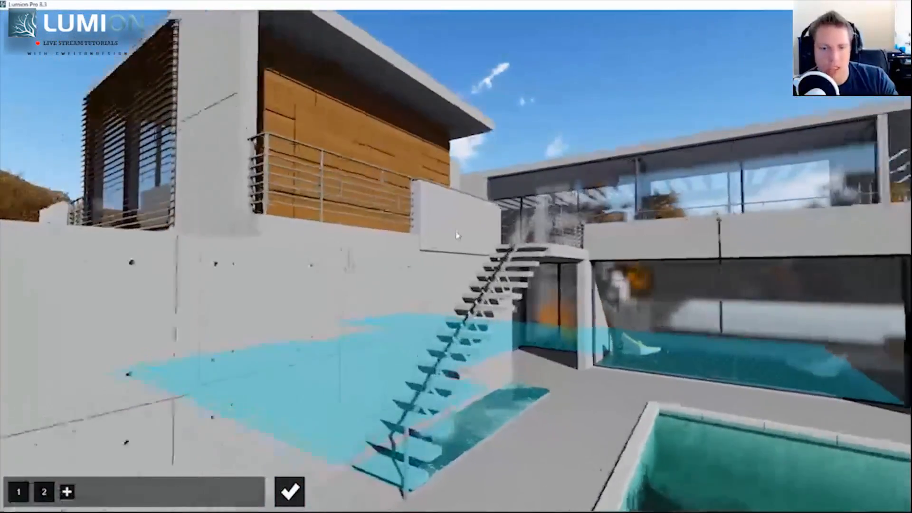
{"action": "key", "text": "d"}
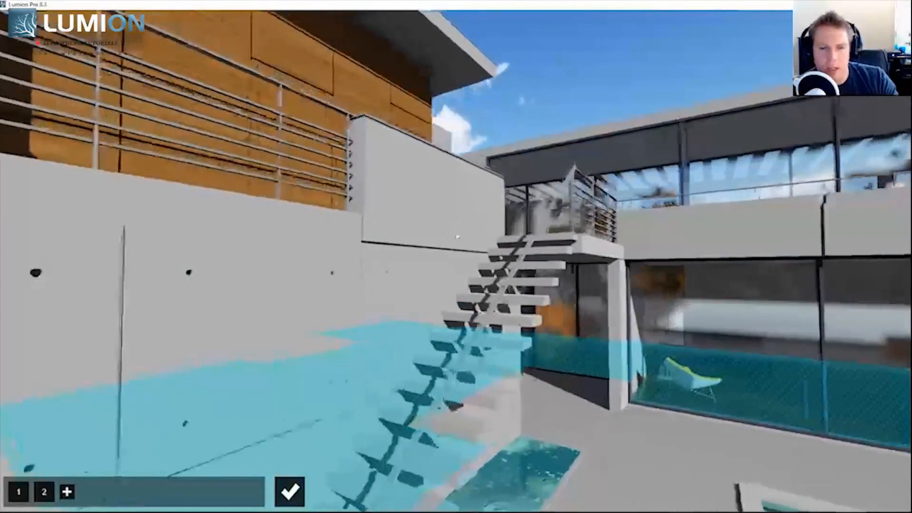
{"action": "key", "text": "d"}
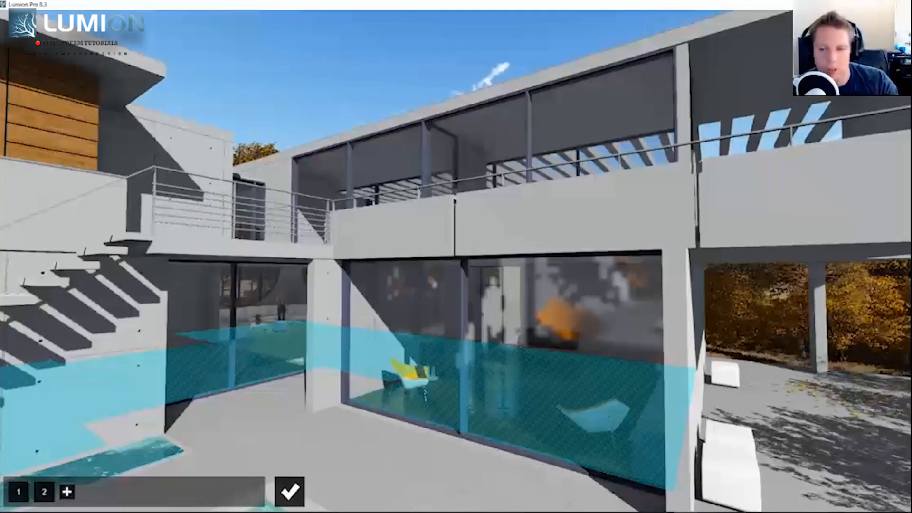
{"action": "key", "text": "w"}
{"action": "key", "text": "s"}
{"action": "key", "text": "a"}
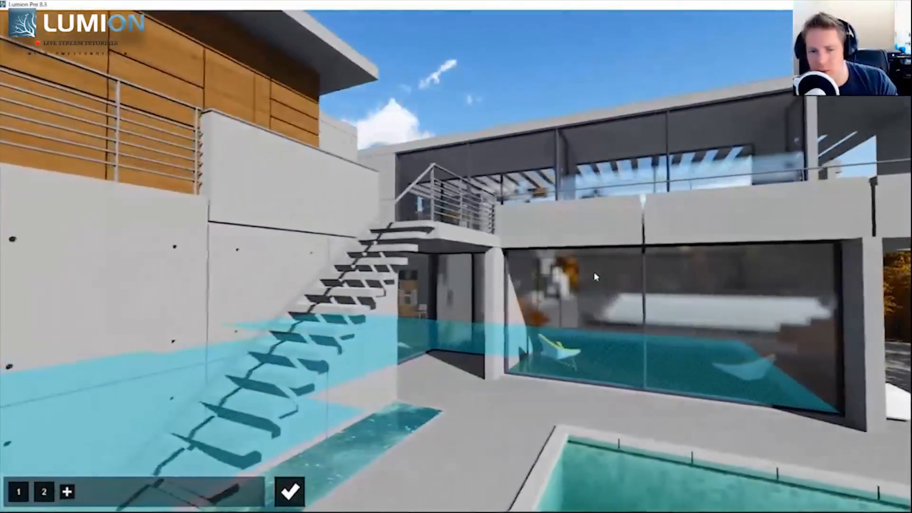
{"action": "key", "text": "s"}
{"action": "key", "text": "d"}
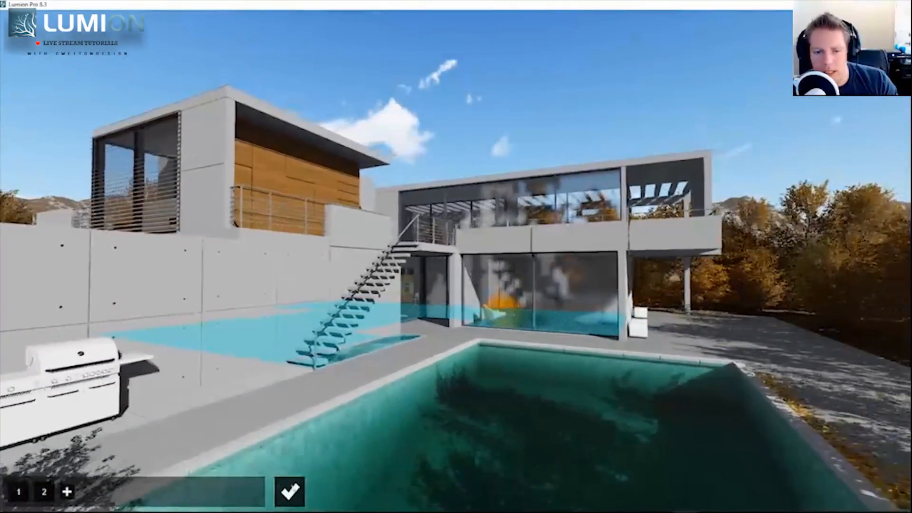
Add a reflection plane on the pool's water surface and check the mirrored house up close
{"action": "left_click", "coordinate": [66, 492]}
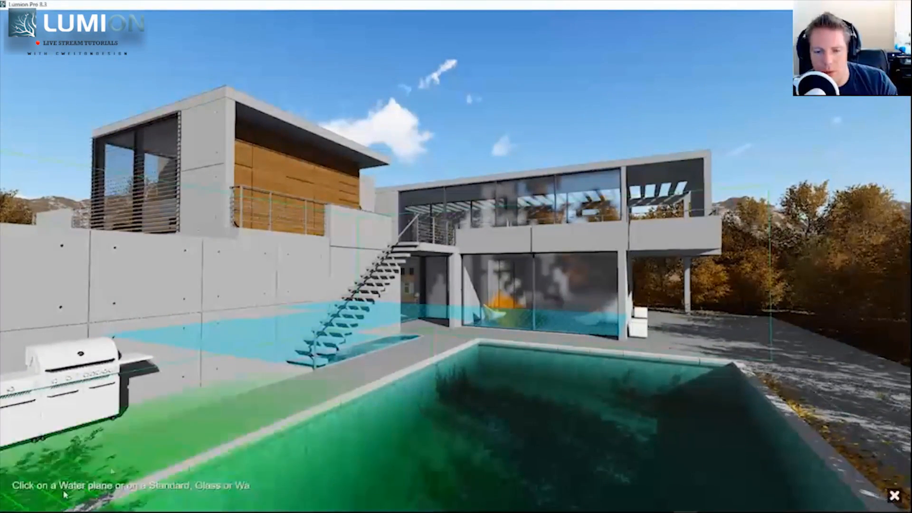
{"action": "left_click", "coordinate": [507, 410]}
{"action": "key", "text": "w"}
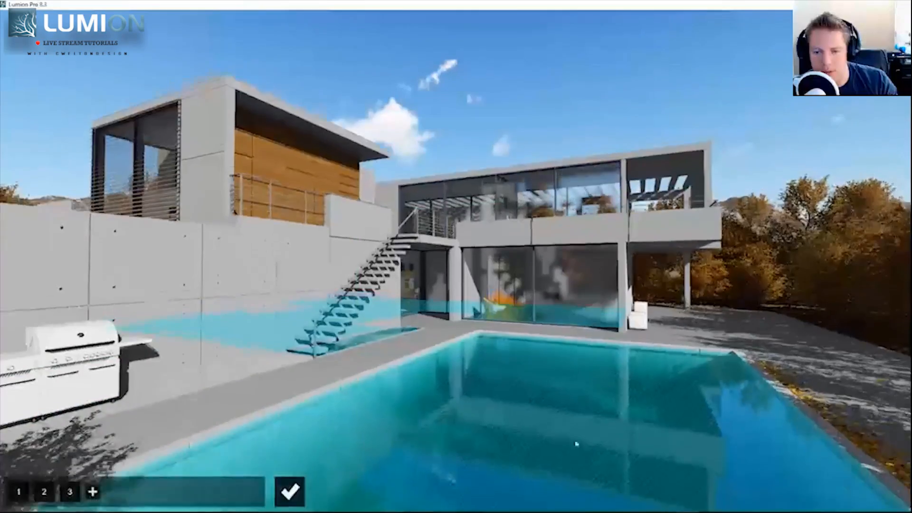
{"action": "key", "text": "w"}
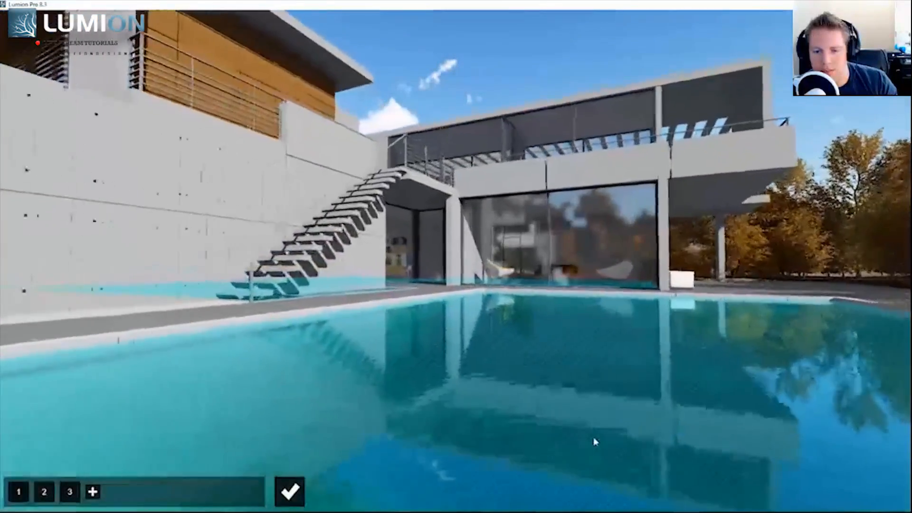
{"action": "key", "text": "d"}
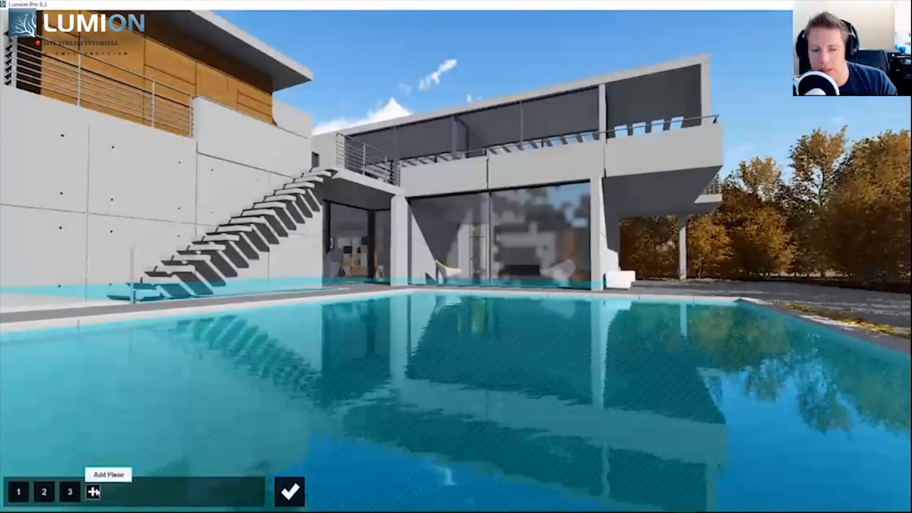
{"action": "left_click", "coordinate": [93, 492]}
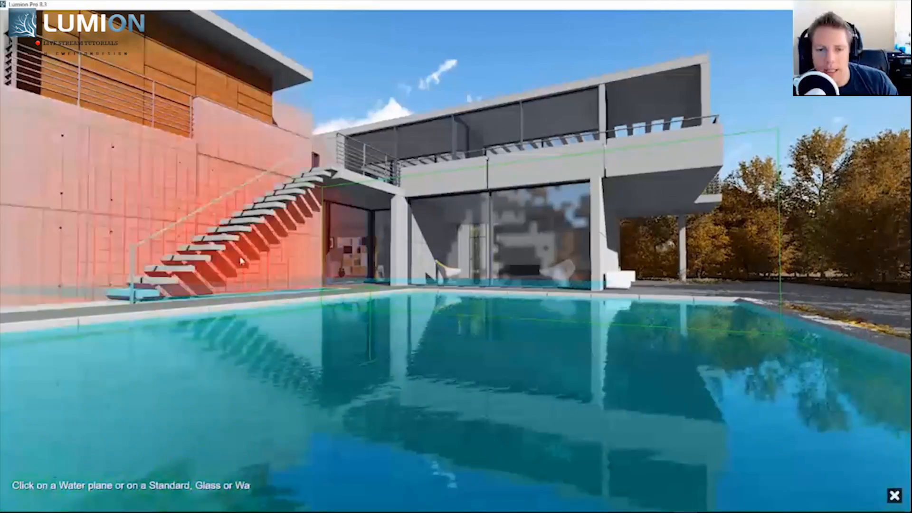
{"action": "right_click_drag", "start_coordinate": [100, 244], "coordinate": [62, 228]}
{"action": "key", "text": "w"}
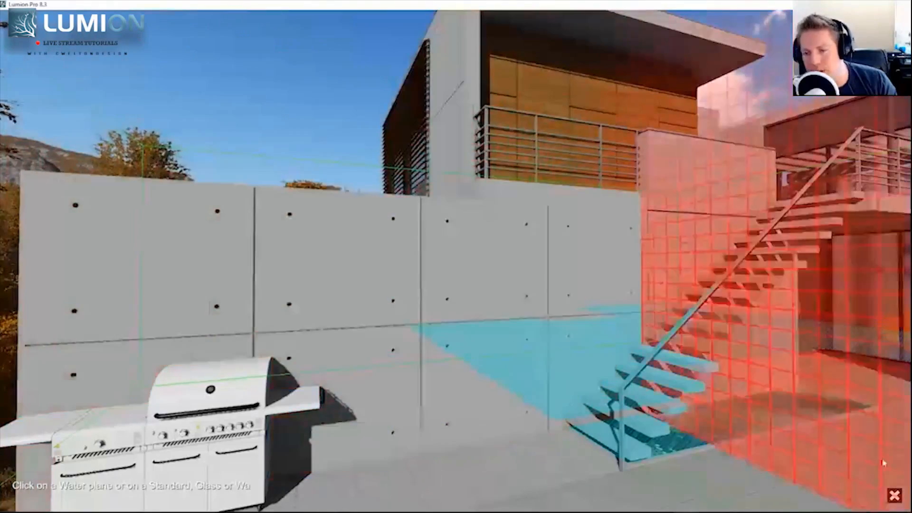
{"action": "left_click", "coordinate": [884, 463]}
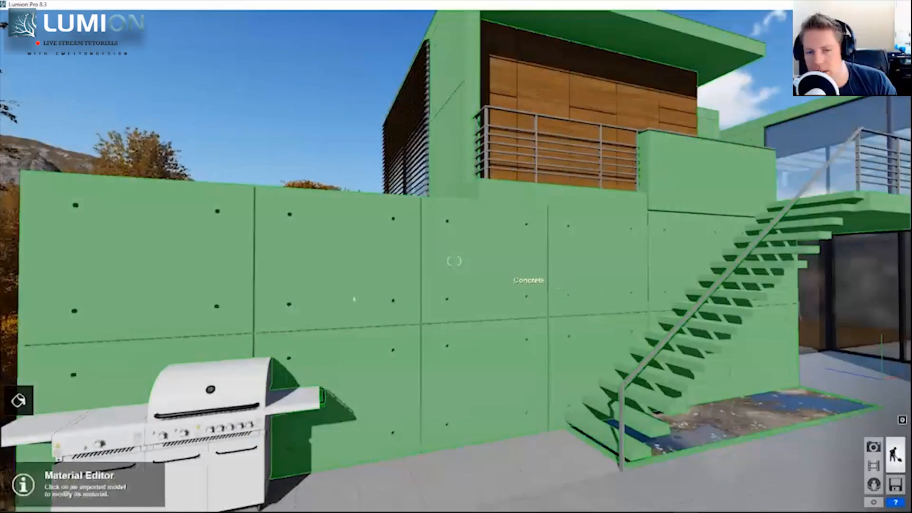
Assign the Standard material to the concrete walls, set its reflectivity to 0.6 and save the material changes
{"action": "left_click", "coordinate": [496, 245]}
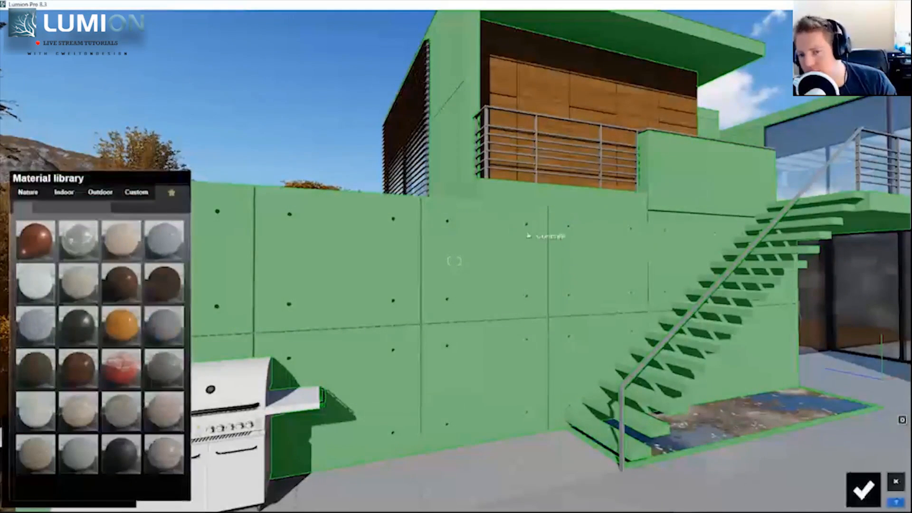
{"action": "left_click", "coordinate": [137, 192]}
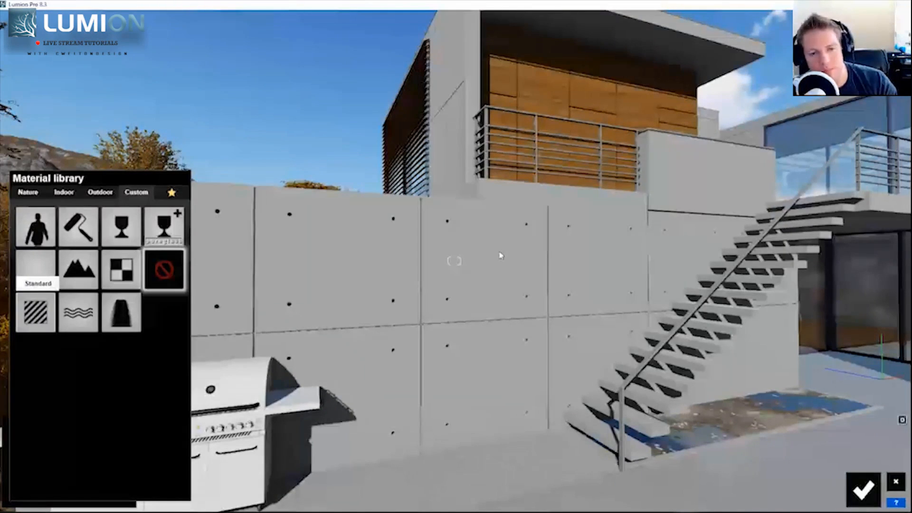
{"action": "key", "text": "d"}
{"action": "key", "text": "a"}
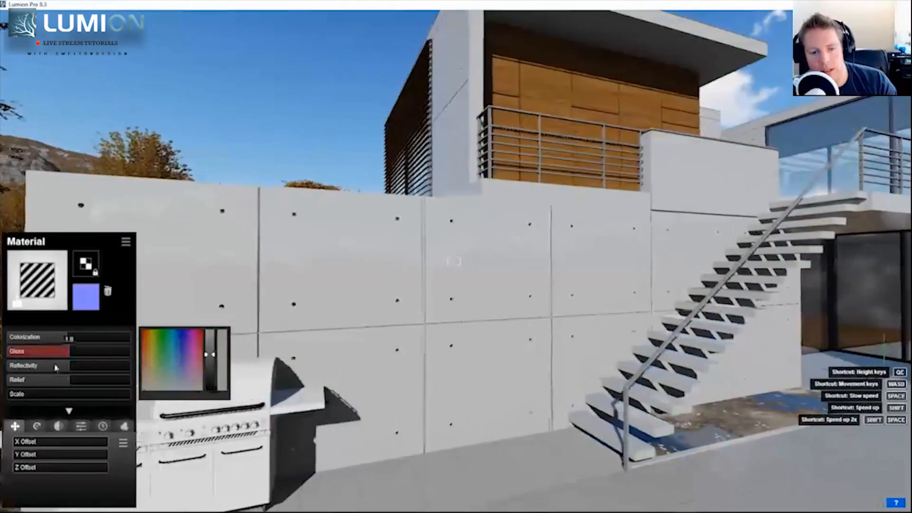
{"action": "mouse_move", "coordinate": [69, 364]}
{"action": "left_mouse_down"}
{"action": "mouse_move", "coordinate": [99, 369]}
{"action": "mouse_move", "coordinate": [52, 368]}
{"action": "left_mouse_up"}
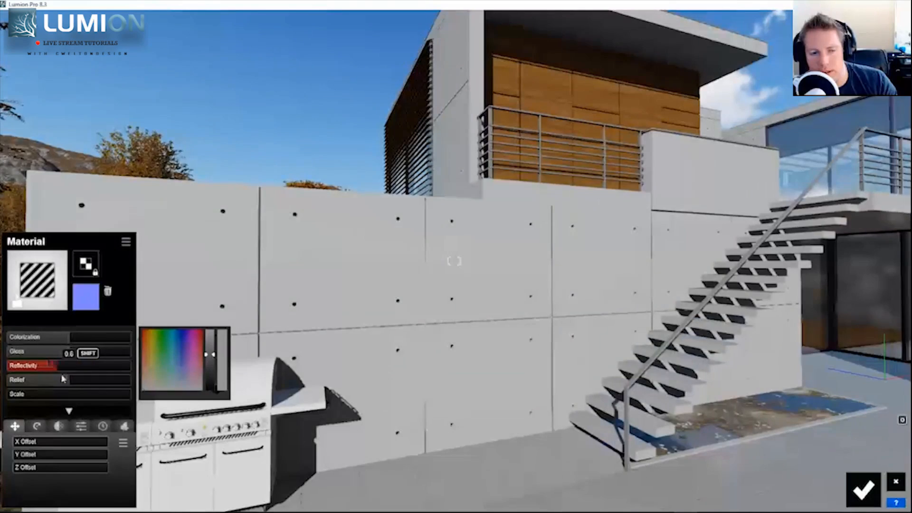
{"action": "left_click", "coordinate": [864, 490]}
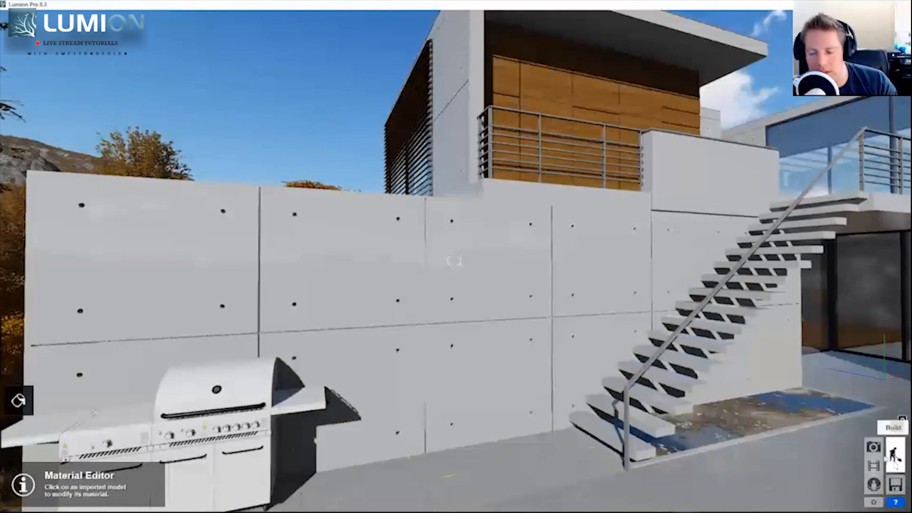
In photo mode, try a reflection plane on the concrete wall, view its coverage, remove it and confirm the plane edits
{"action": "left_click", "coordinate": [874, 449]}
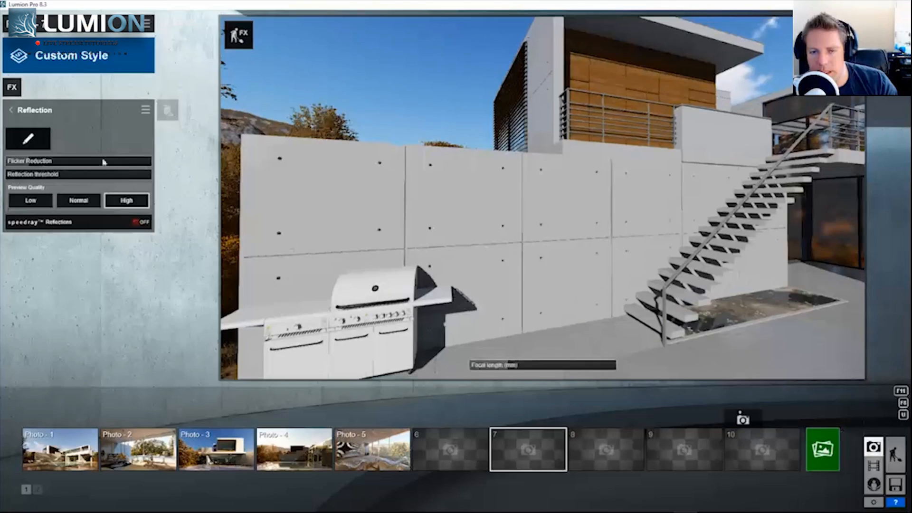
{"action": "left_click", "coordinate": [28, 139]}
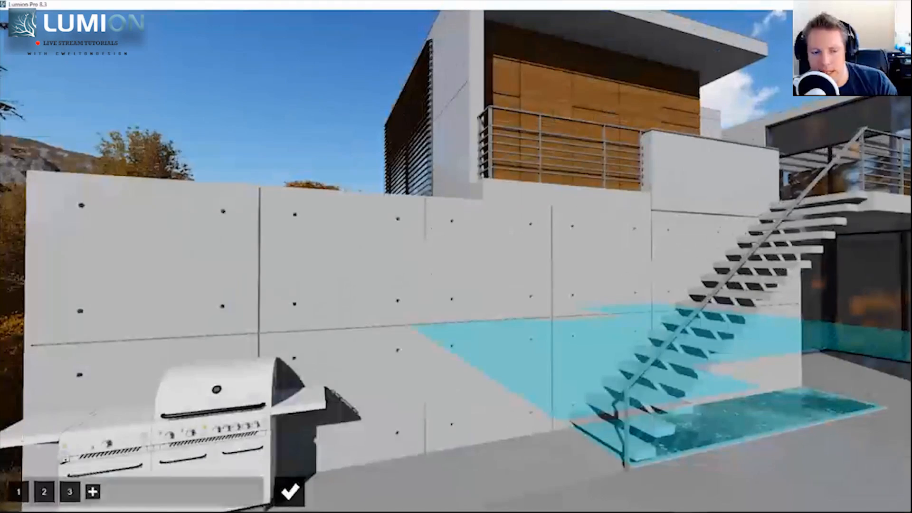
{"action": "left_click", "coordinate": [93, 493]}
{"action": "left_click", "coordinate": [412, 315]}
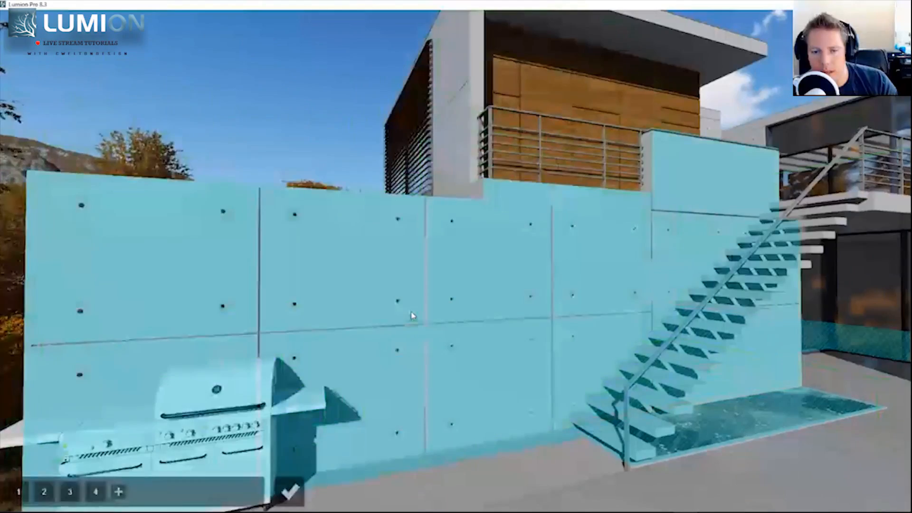
{"action": "key", "text": "s"}
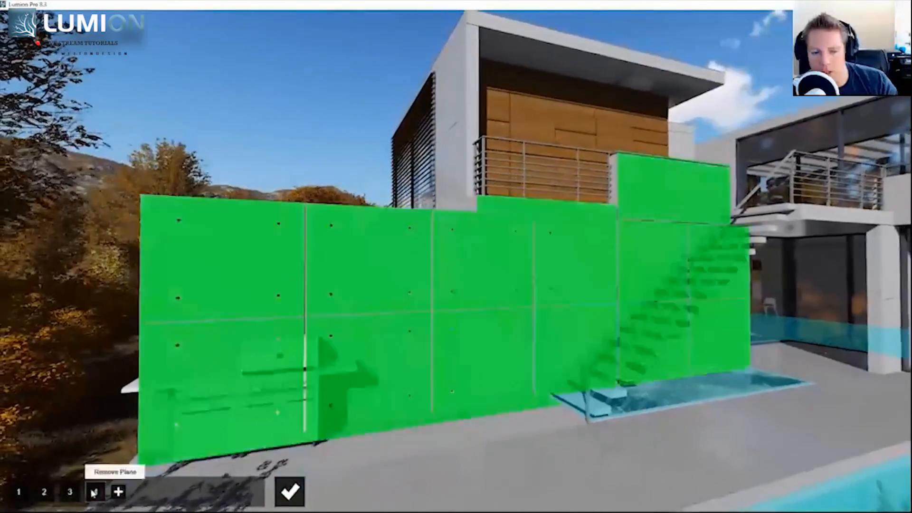
{"action": "key", "text": "s"}
{"action": "right_click_drag", "start_coordinate": [209, 442], "coordinate": [328, 426]}
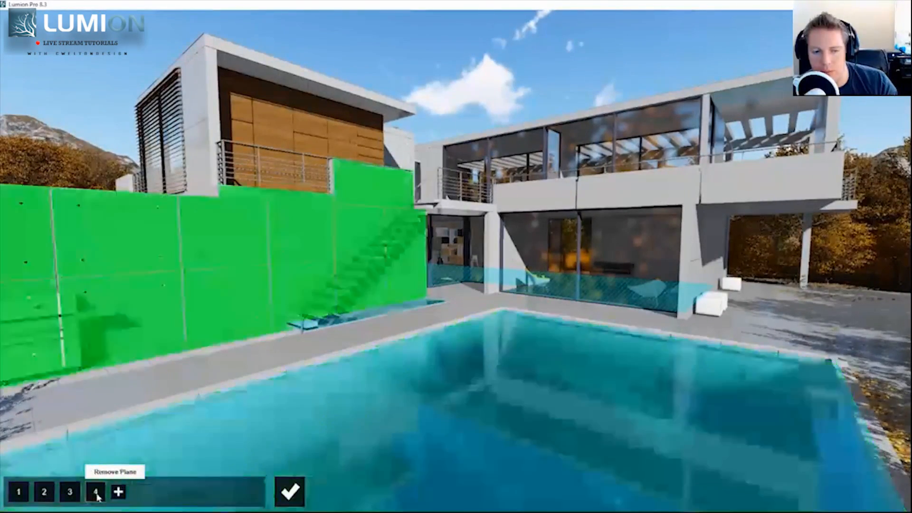
{"action": "left_click", "coordinate": [96, 493]}
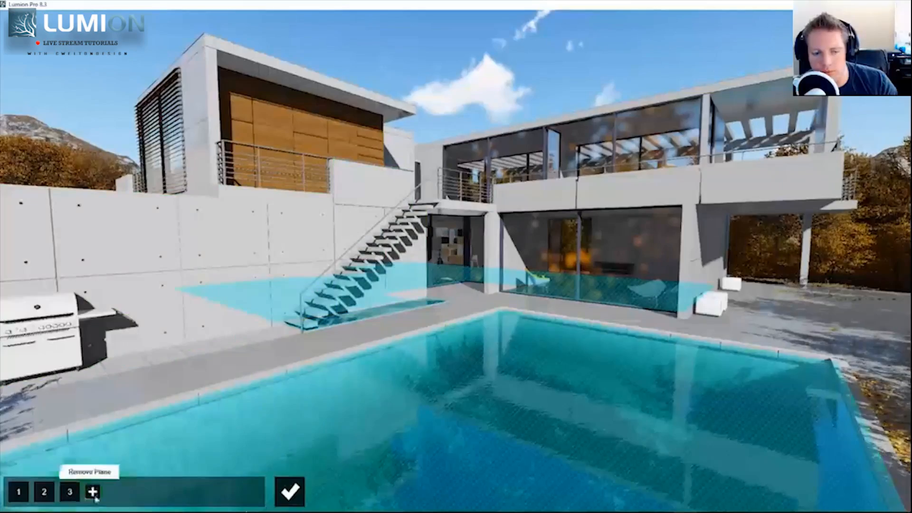
{"action": "left_click", "coordinate": [290, 491]}
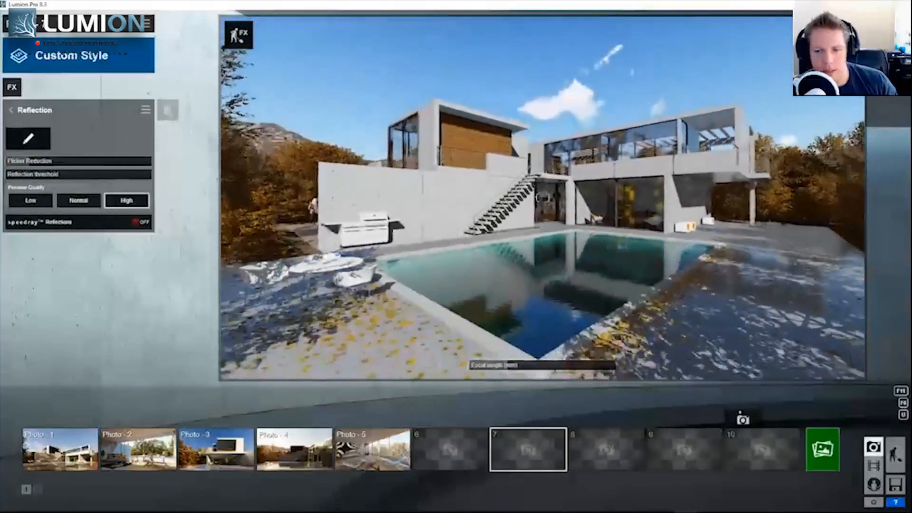
Examine the house's reflections in the pool from low and higher viewpoints in the photo preview
{"action": "right_click_drag", "start_coordinate": [405, 143], "coordinate": [405, 195]}
{"action": "key", "text": "w"}
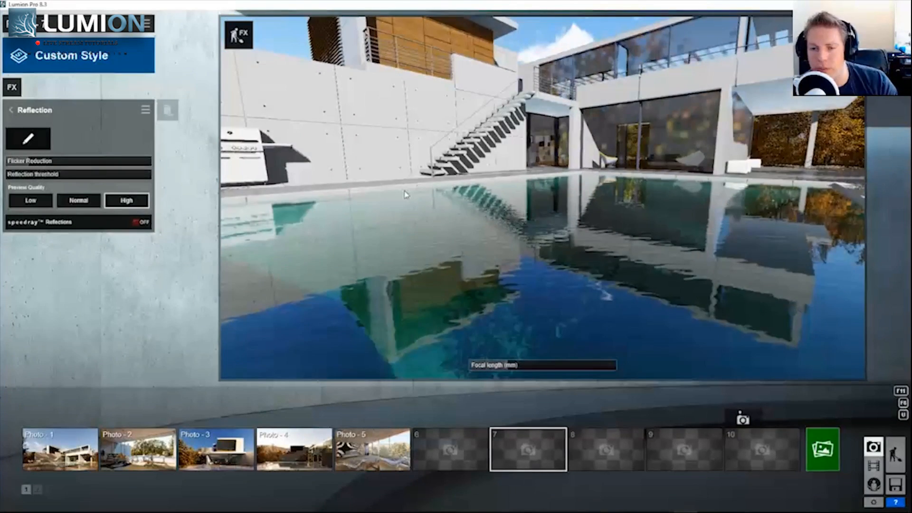
{"action": "key", "text": "q"}
{"action": "key", "text": "e"}
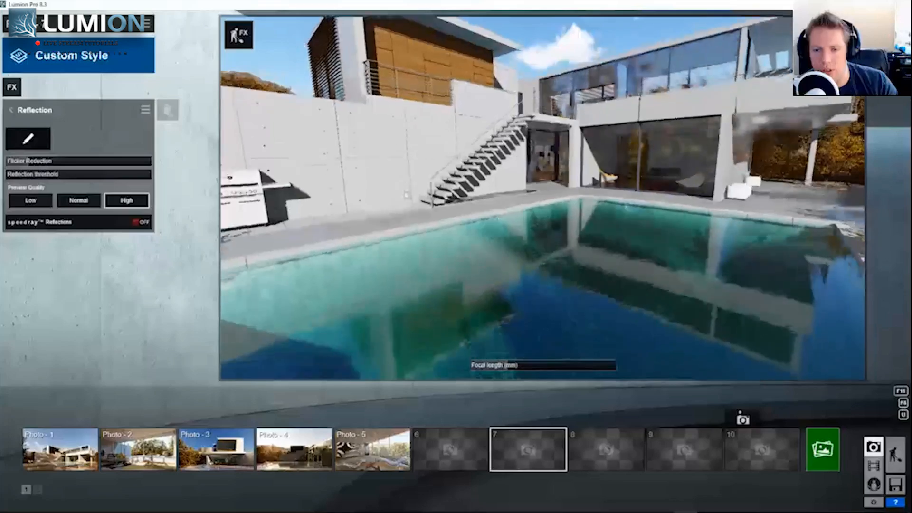
Examine the stairs and house mirrored in the pool from near the water surface and from higher up
{"action": "key", "text": "w"}
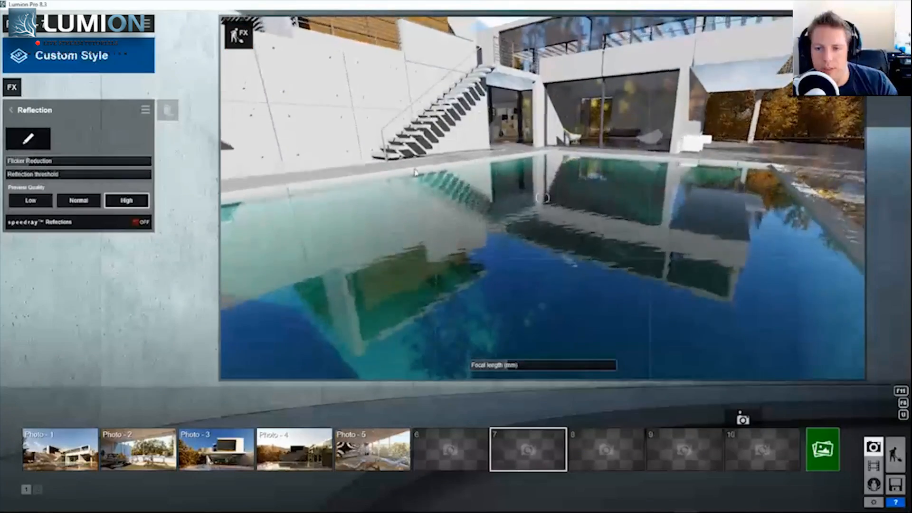
{"action": "key", "text": "e"}
{"action": "key", "text": "q"}
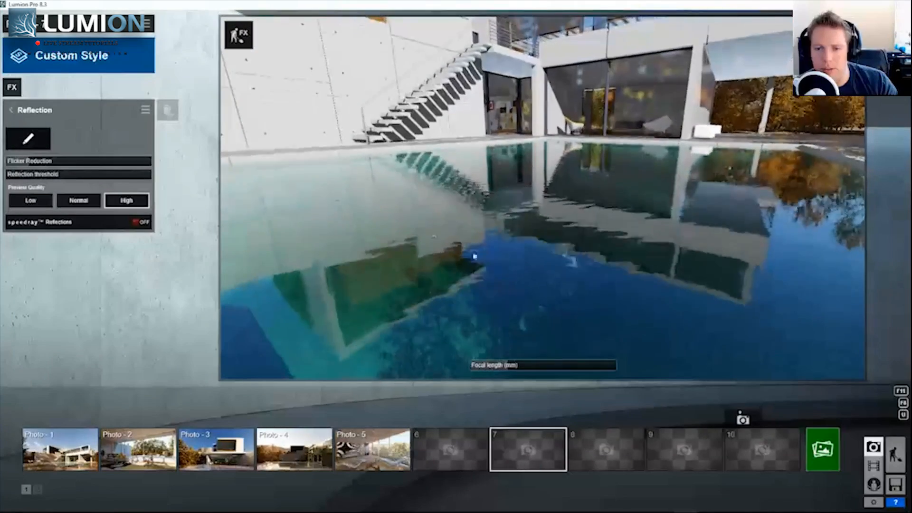
{"action": "key", "text": "w"}
{"action": "key", "text": "q"}
{"action": "key", "text": "q"}
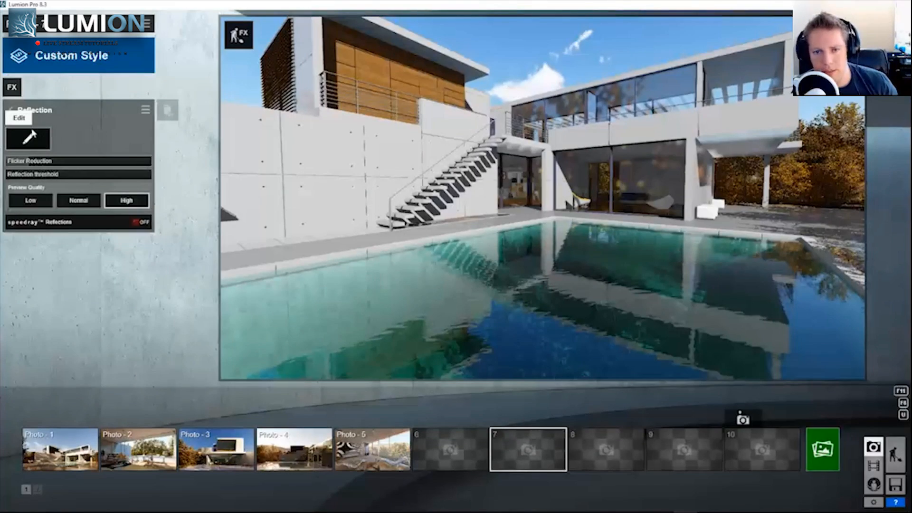
Enter the living room in the photo preview and view the reflections on the glazing and floor
{"action": "key", "text": "w"}
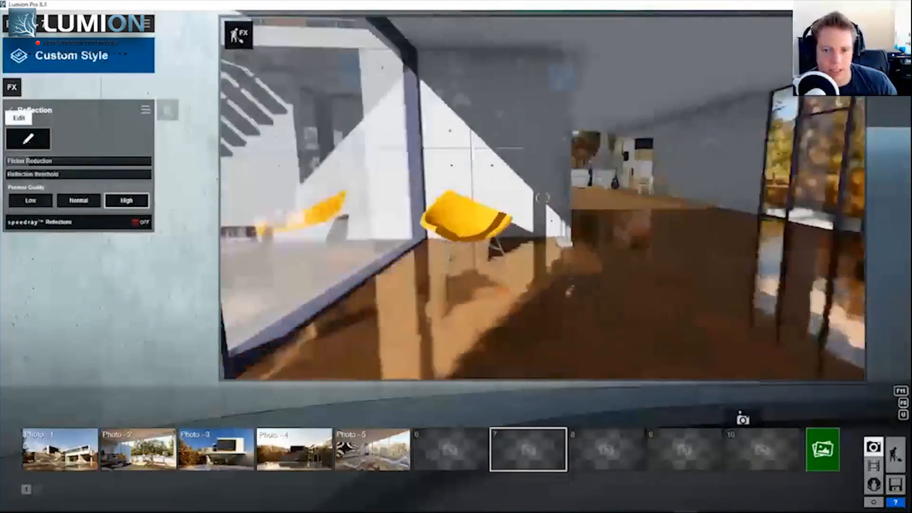
{"action": "right_click_drag", "start_coordinate": [543, 198], "coordinate": [332, 198]}
{"action": "key", "text": "s"}
{"action": "key", "text": "s"}
{"action": "right_click_drag", "start_coordinate": [543, 199], "coordinate": [704, 199]}
{"action": "key", "text": "w"}
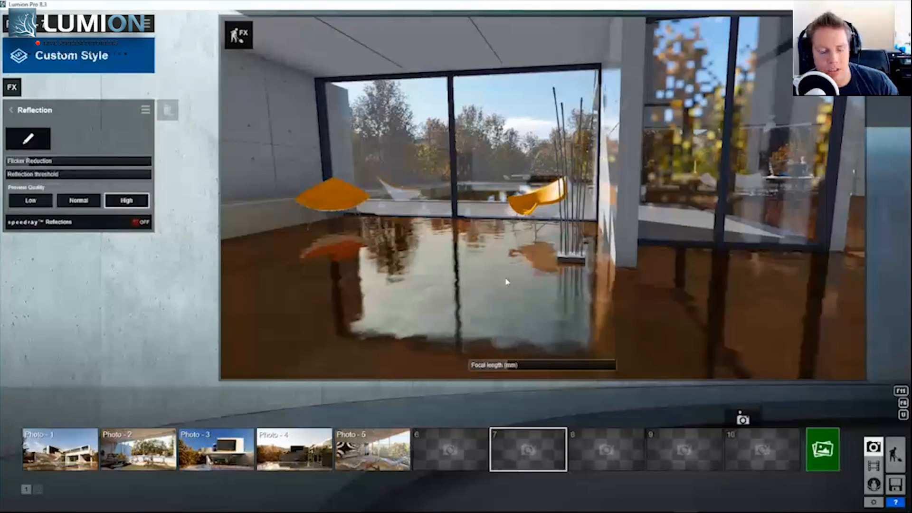
Examine the windows and yellow chairs mirrored in the brown floor from different distances and camera heights
{"action": "key", "text": "d"}
{"action": "key", "text": "s"}
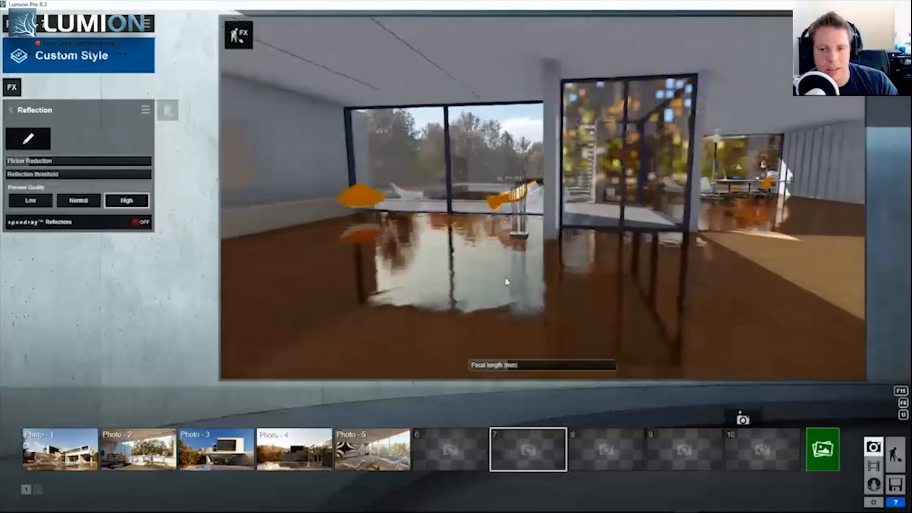
{"action": "key", "text": "e"}
{"action": "key", "text": "q"}
{"action": "key", "text": "w"}
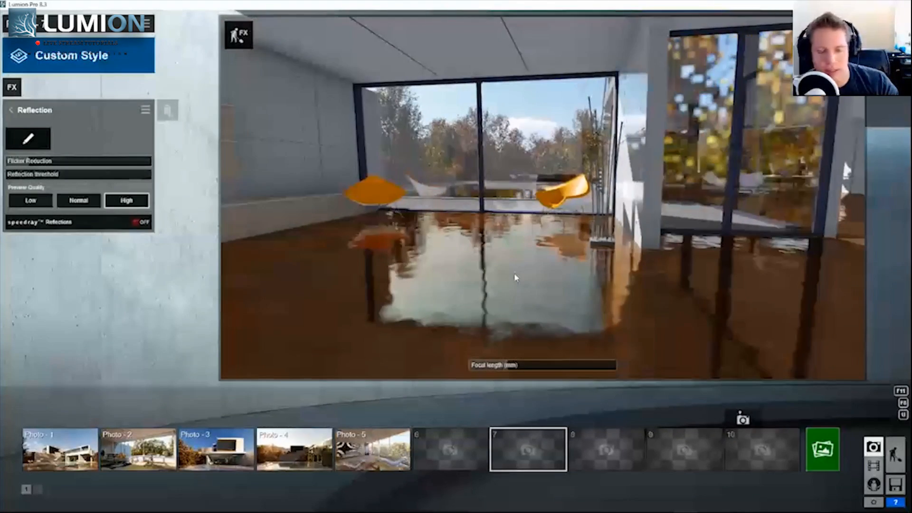
{"action": "key", "text": "s"}
{"action": "key", "text": "e"}
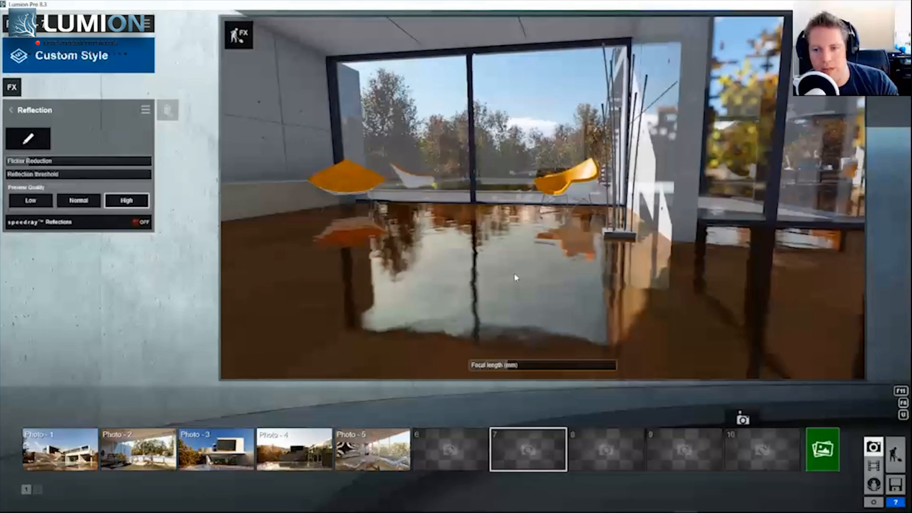
{"action": "key", "text": "s"}
{"action": "key", "text": "q"}
{"action": "key", "text": "d"}
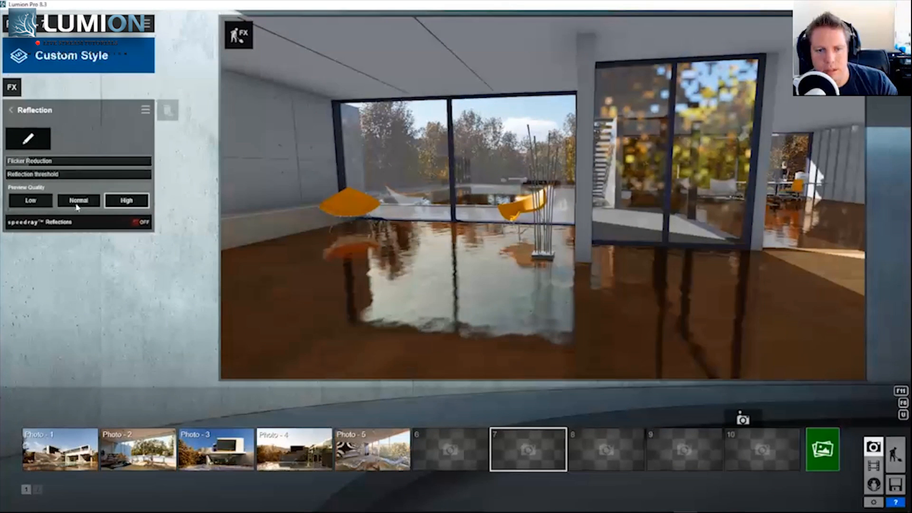
Compare the floor reflections at Normal, Low and High preview quality, leaving the preview quality on High
{"action": "key", "text": "a"}
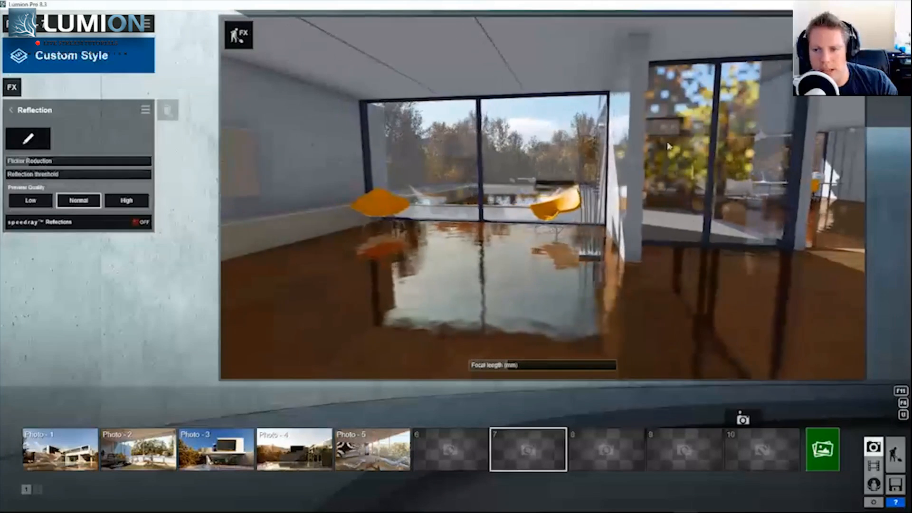
{"action": "left_click", "coordinate": [30, 200]}
{"action": "key", "text": "d"}
{"action": "key", "text": "a"}
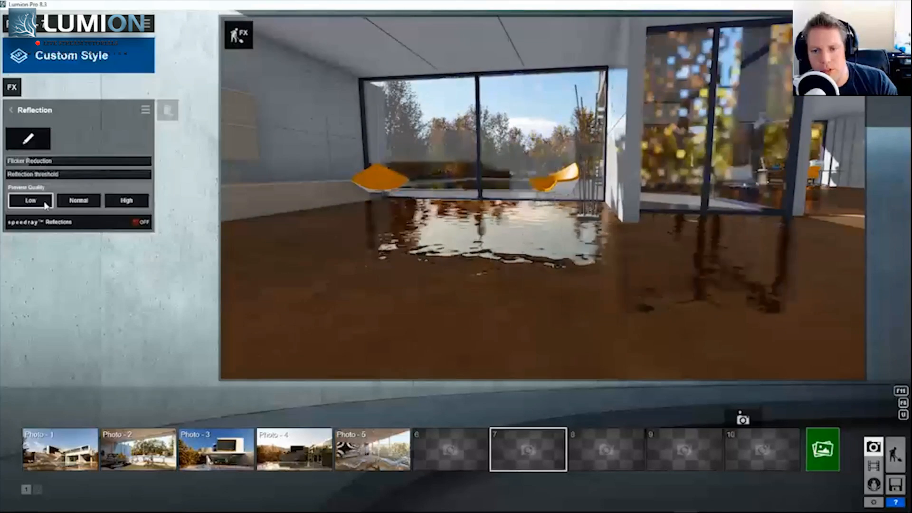
{"action": "key", "text": "d"}
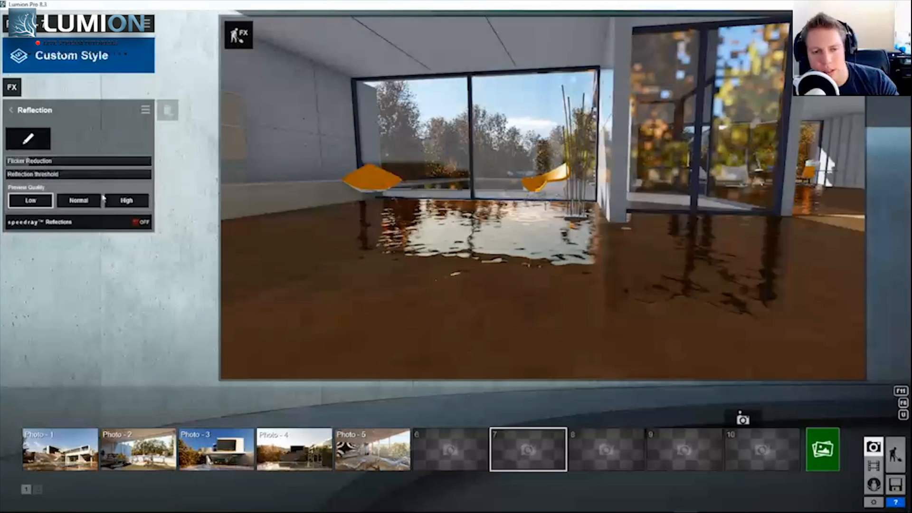
{"action": "left_click", "coordinate": [127, 205]}
{"action": "left_click", "coordinate": [50, 201]}
{"action": "left_click", "coordinate": [129, 199]}
{"action": "left_click", "coordinate": [25, 204]}
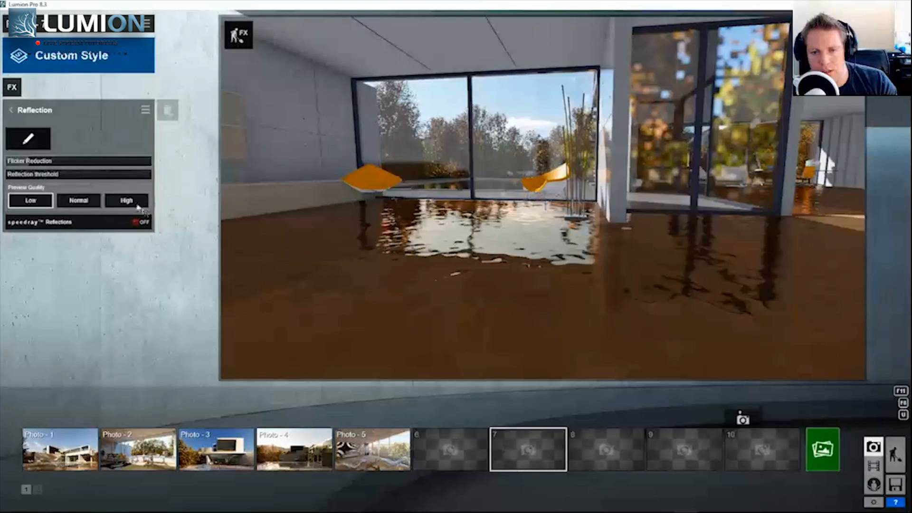
{"action": "left_click", "coordinate": [133, 203]}
Inspect the living room floor, the pool and the terrace for reflections at High preview quality
{"action": "key", "text": "d"}
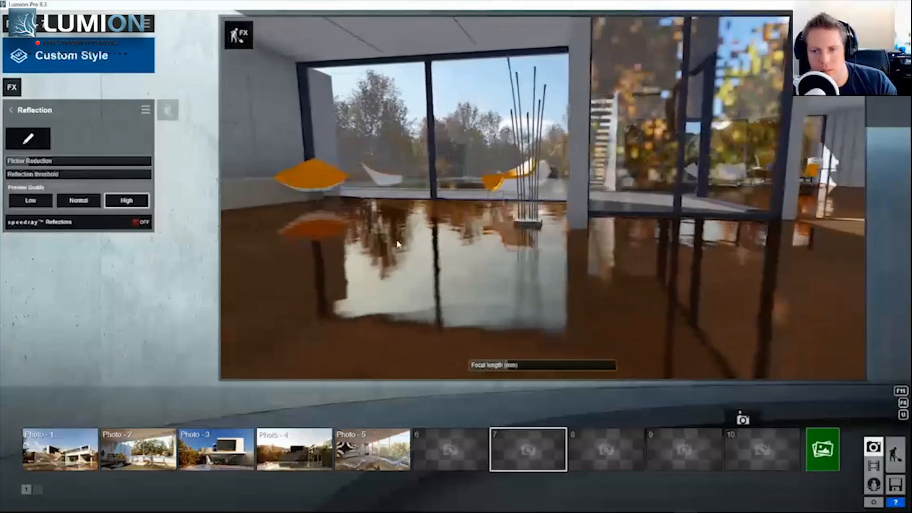
{"action": "key", "text": "q"}
{"action": "key", "text": "w"}
{"action": "right_click_drag", "start_coordinate": [403, 241], "coordinate": [561, 221]}
{"action": "key", "text": "w"}
{"action": "key", "text": "s"}
{"action": "key", "text": "q"}
{"action": "key", "text": "e"}
{"action": "key", "text": "e"}
{"action": "key", "text": "d"}
{"action": "key", "text": "q"}
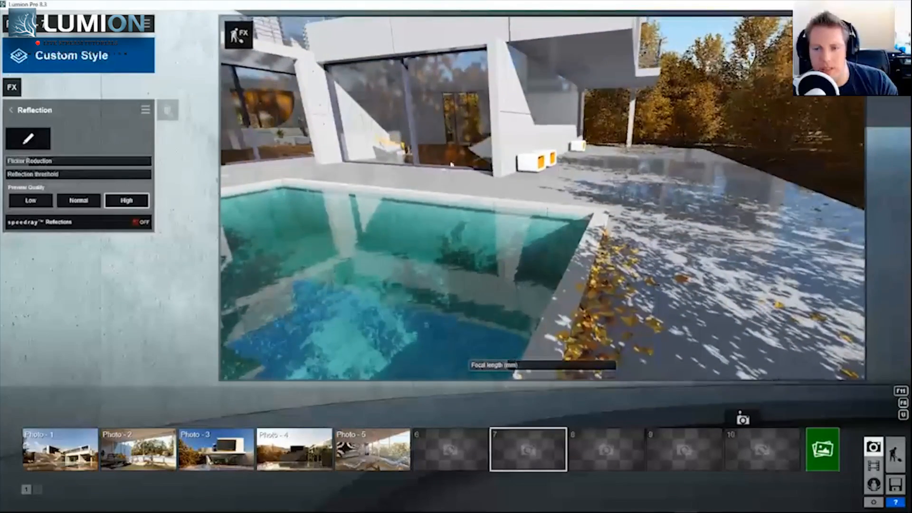
Remove the three existing reflection planes from the Reflection effect while viewing the upper-floor glazing
{"action": "key", "text": "a"}
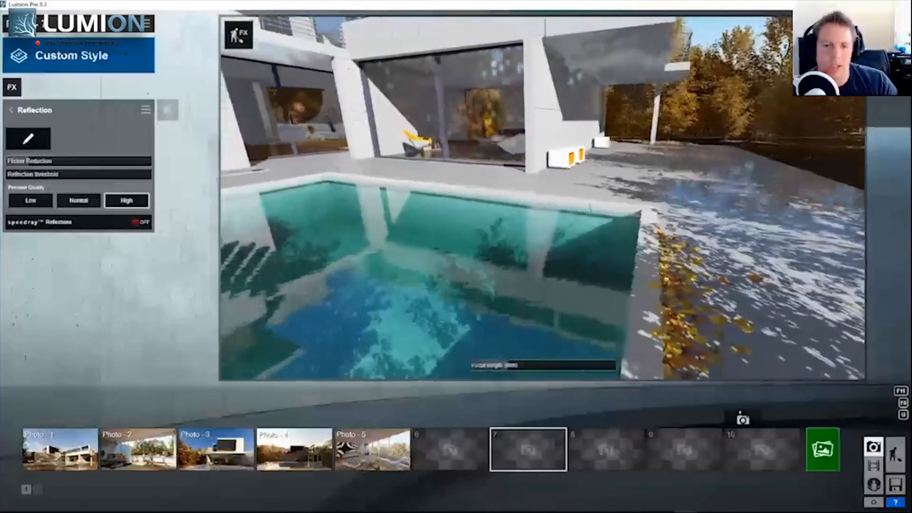
{"action": "key", "text": "w"}
{"action": "right_click_drag", "start_coordinate": [454, 238], "coordinate": [431, 113]}
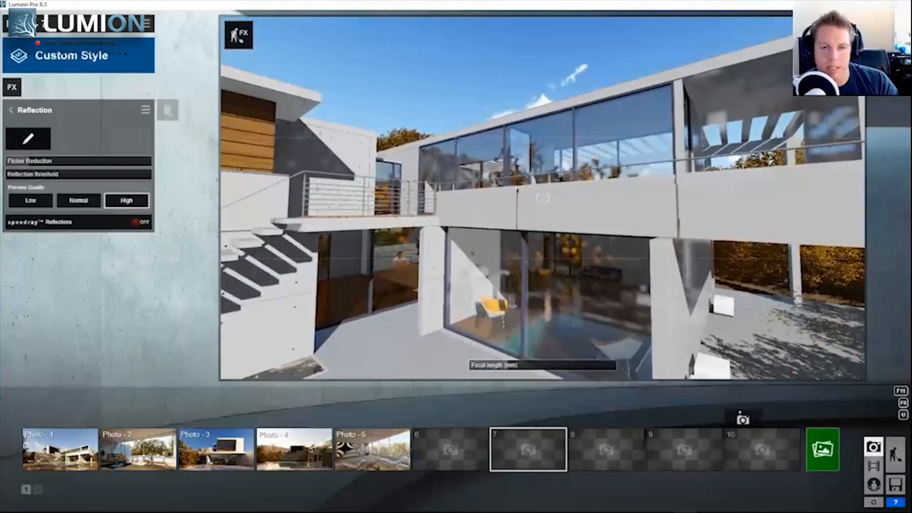
{"action": "key", "text": "w"}
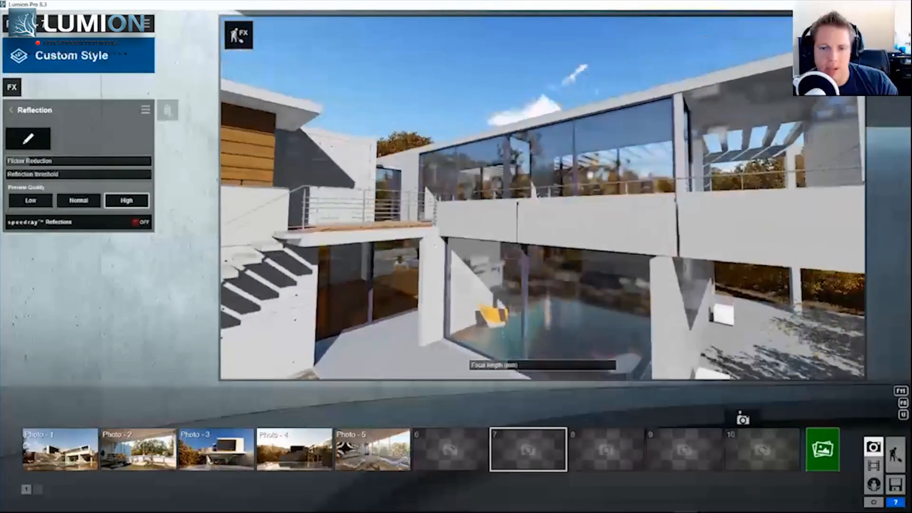
{"action": "key", "text": "w"}
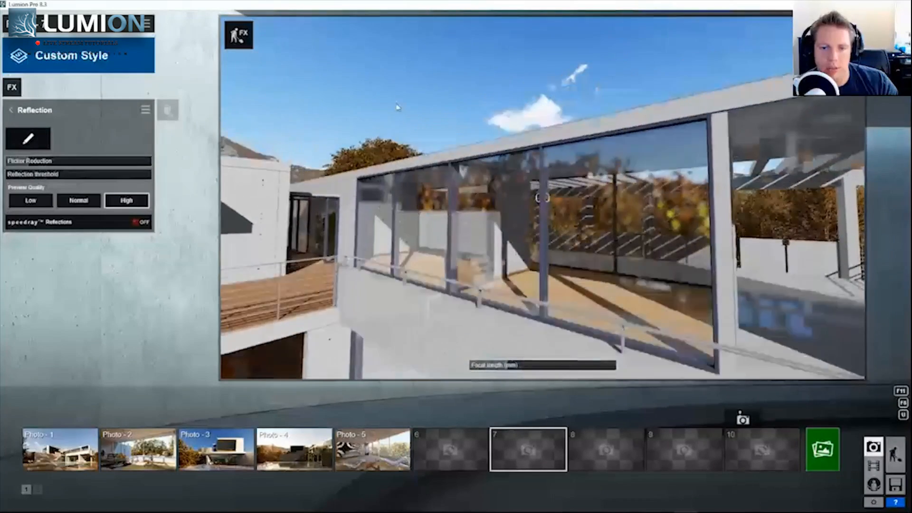
{"action": "left_click", "coordinate": [28, 138]}
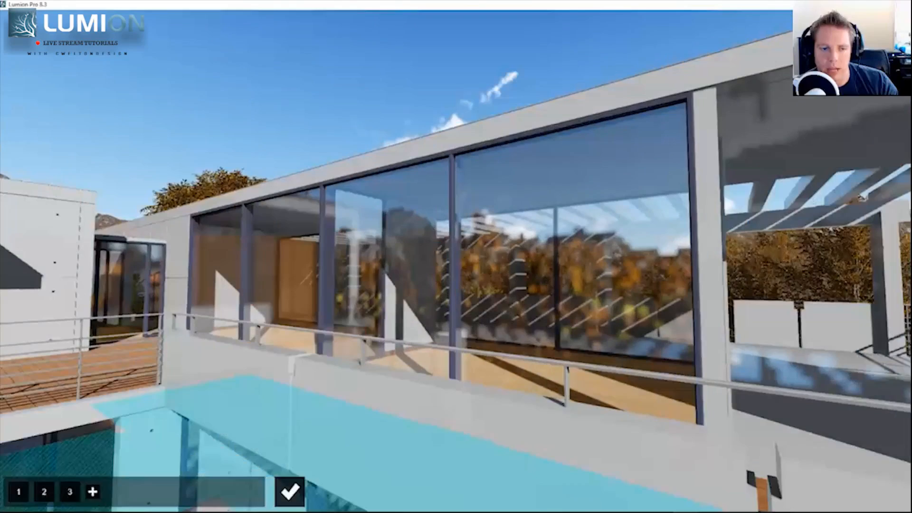
{"action": "left_click", "coordinate": [19, 494]}
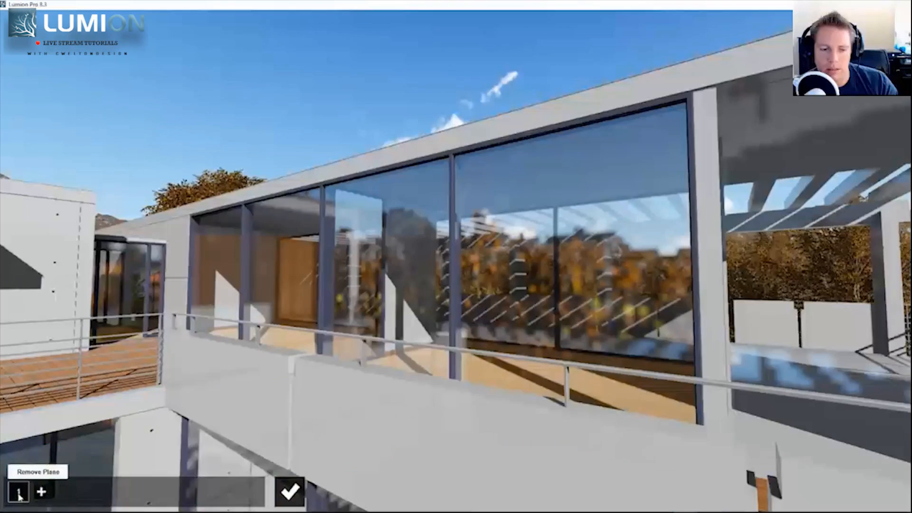
{"action": "left_click", "coordinate": [19, 495]}
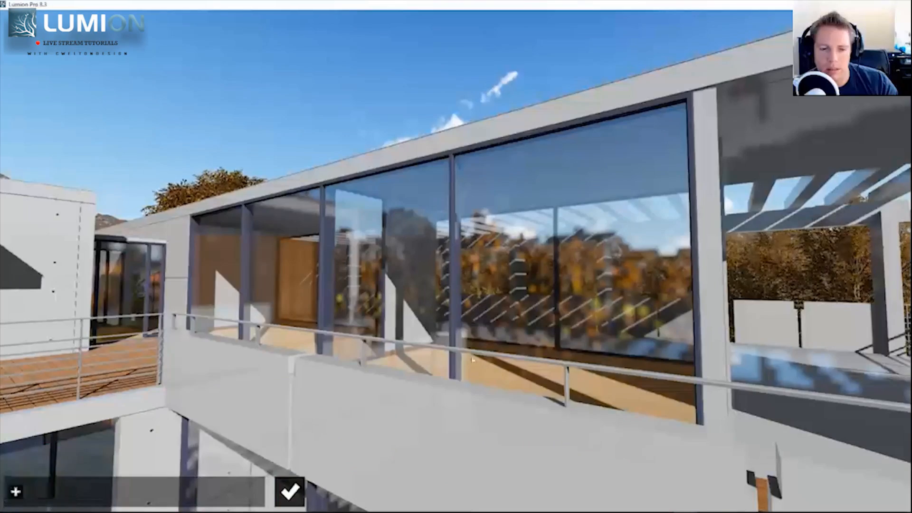
Add a reflection plane on the upper-floor glazing, check its coverage up close and confirm the plane edits
{"action": "left_click", "coordinate": [16, 493]}
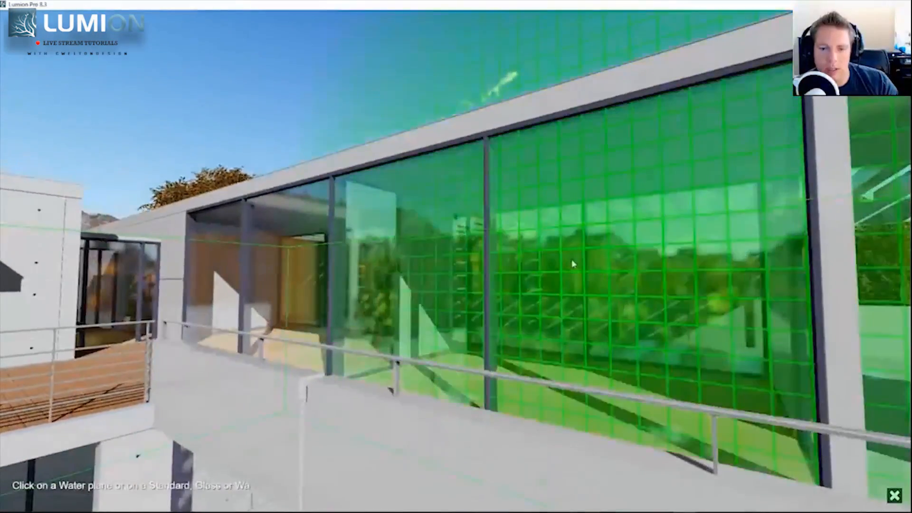
{"action": "left_click", "coordinate": [576, 263]}
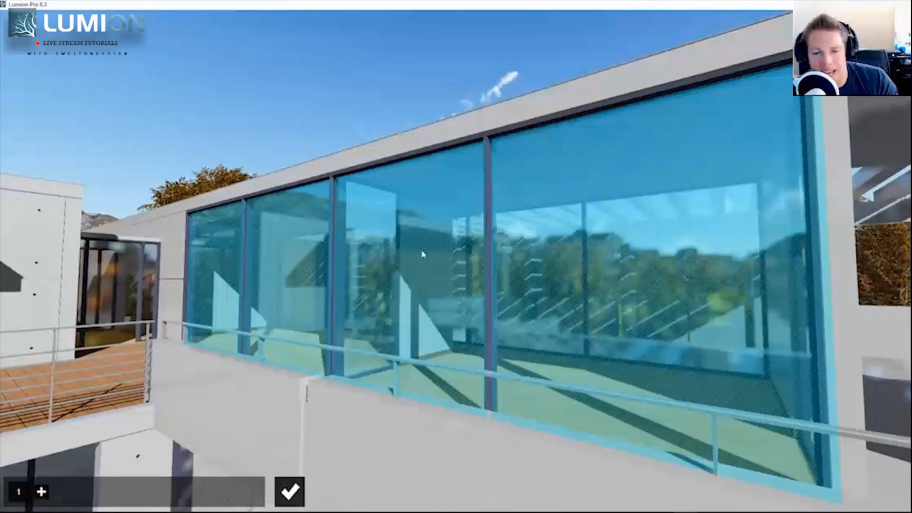
{"action": "key", "text": "w"}
{"action": "key", "text": "w"}
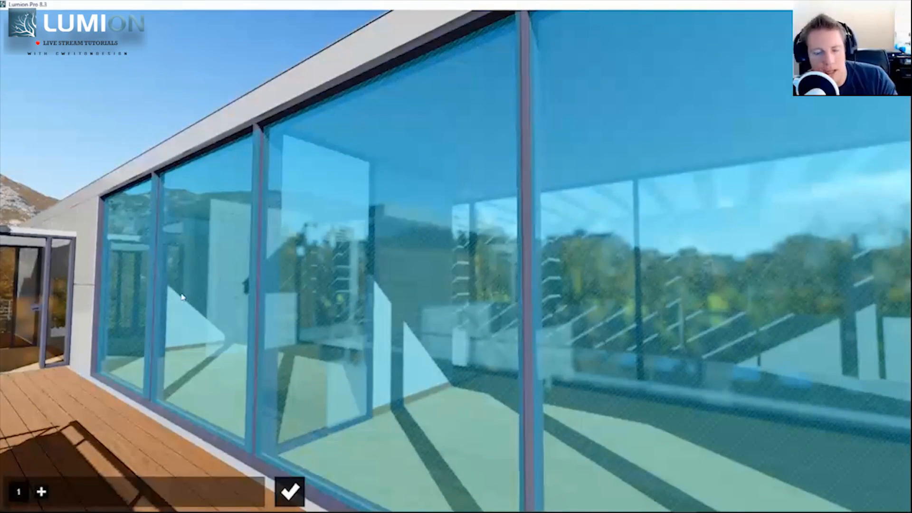
{"action": "key", "text": "s"}
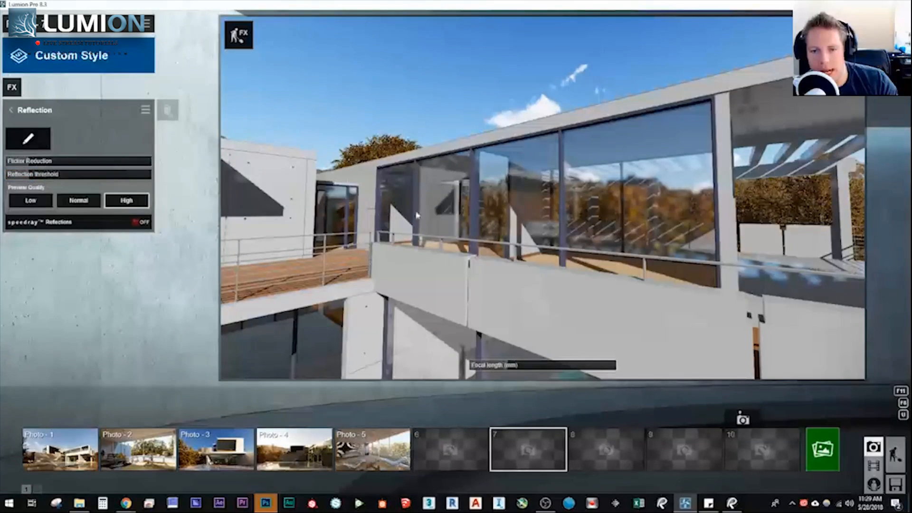
Check the upper glazing's reflections from near and far, and set Flicker Reduction to 0.7
{"action": "key", "text": "w"}
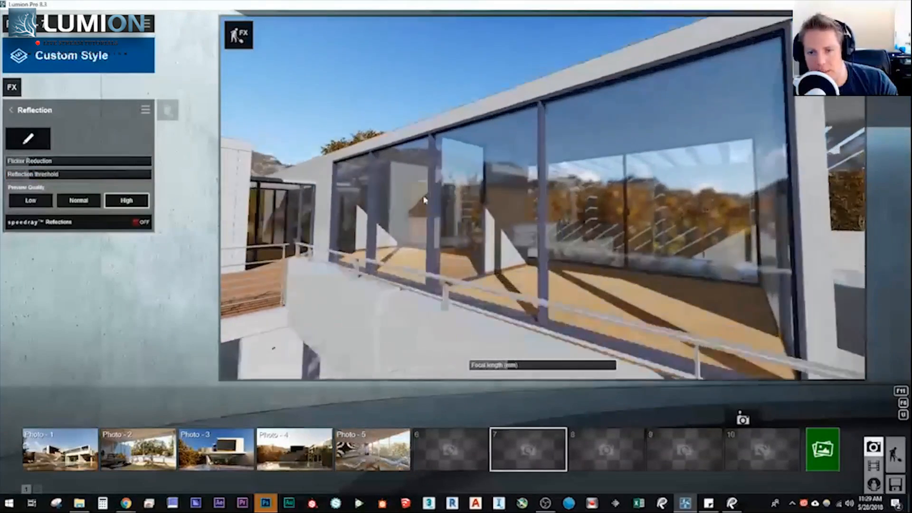
{"action": "key", "text": "s"}
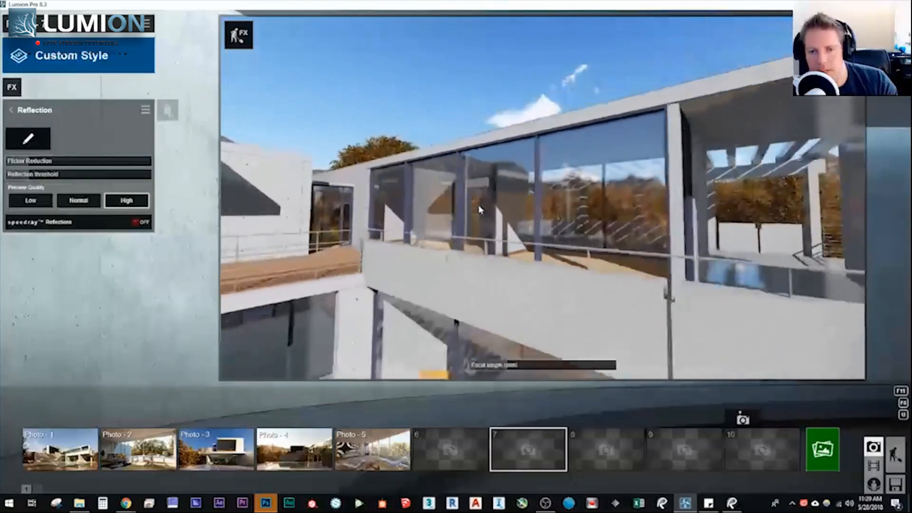
{"action": "key", "text": "w"}
{"action": "key", "text": "e"}
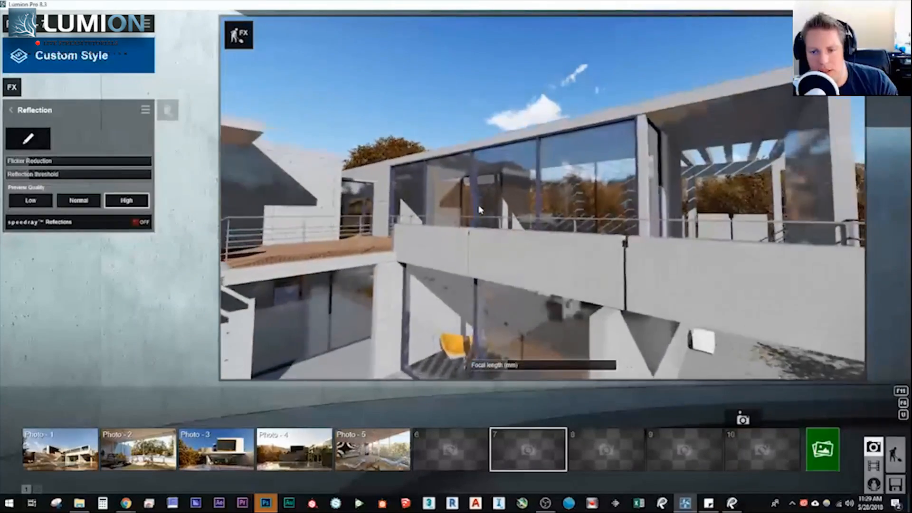
{"action": "left_click_drag", "start_coordinate": [19, 175], "coordinate": [33, 177]}
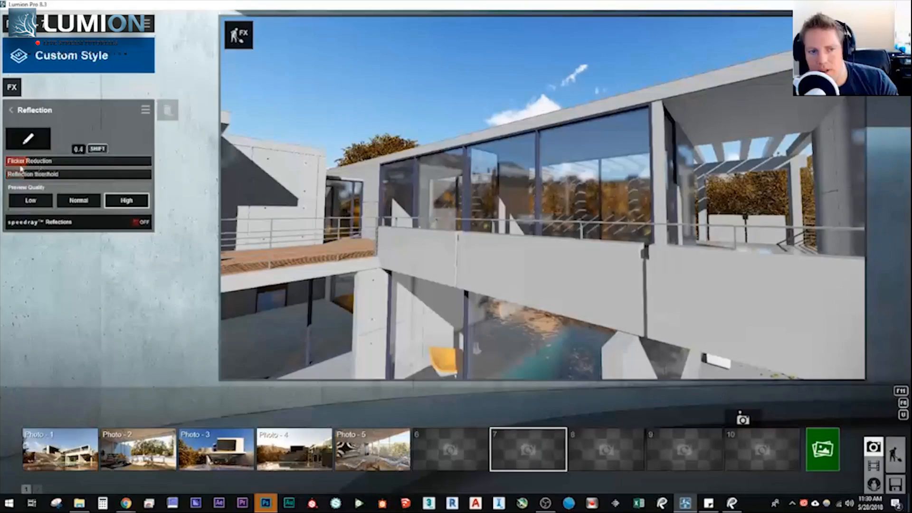
{"action": "key", "text": "e"}
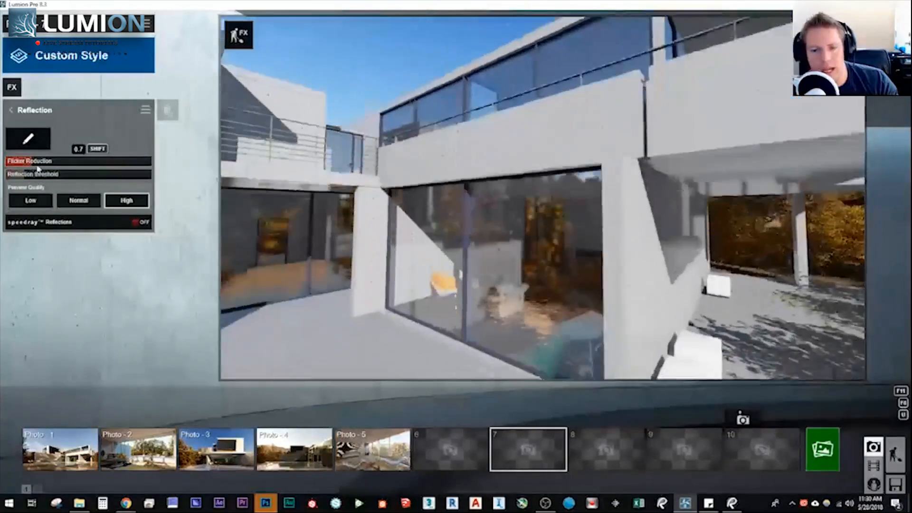
Add a reflection plane on the large ground-floor glazing beside the terrace and confirm the plane edits
{"action": "key", "text": "w"}
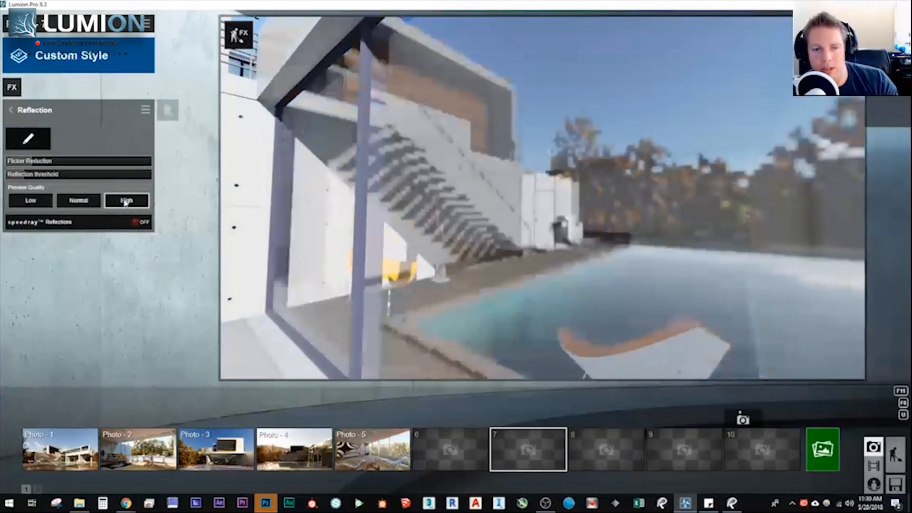
{"action": "key", "text": "w"}
{"action": "key", "text": "q"}
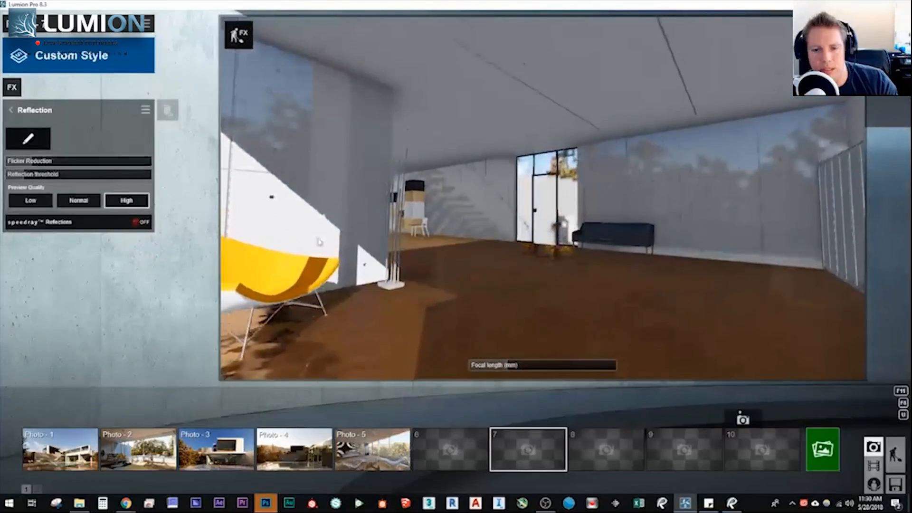
{"action": "left_click", "coordinate": [34, 147]}
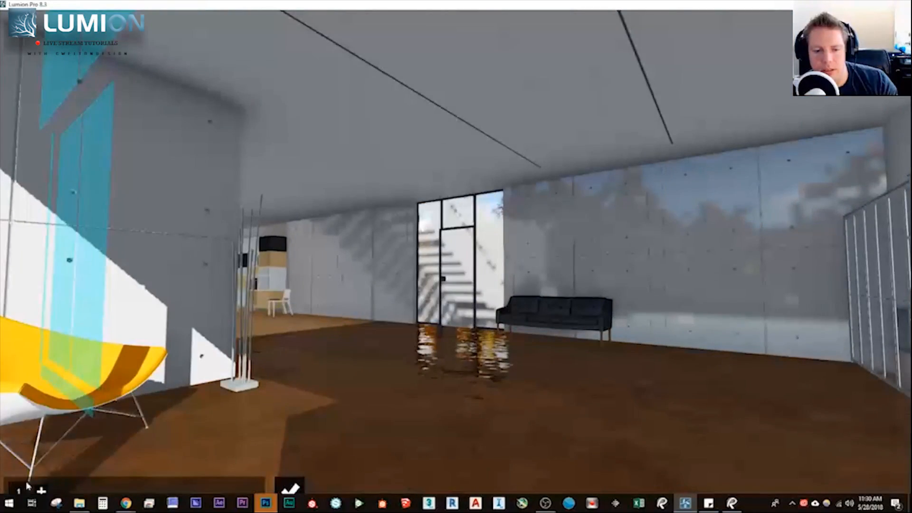
{"action": "left_click", "coordinate": [41, 490]}
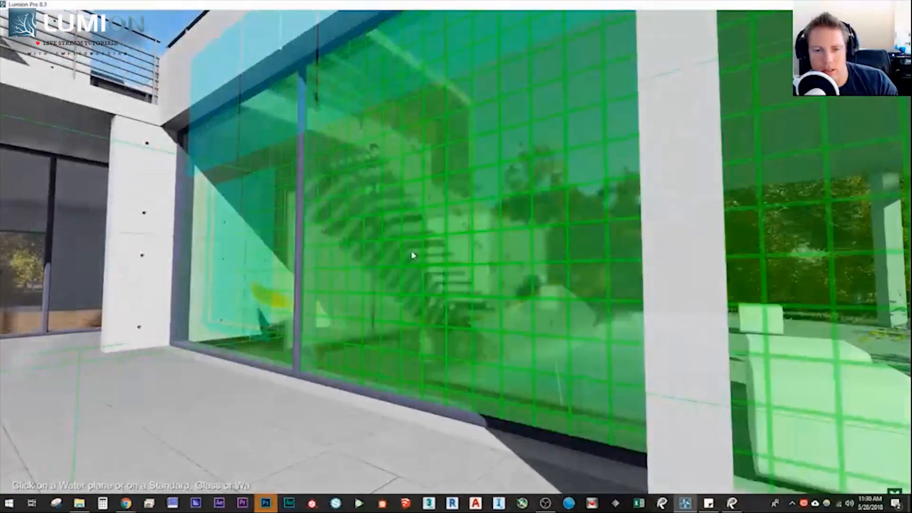
{"action": "left_click", "coordinate": [412, 256]}
{"action": "left_click", "coordinate": [290, 488]}
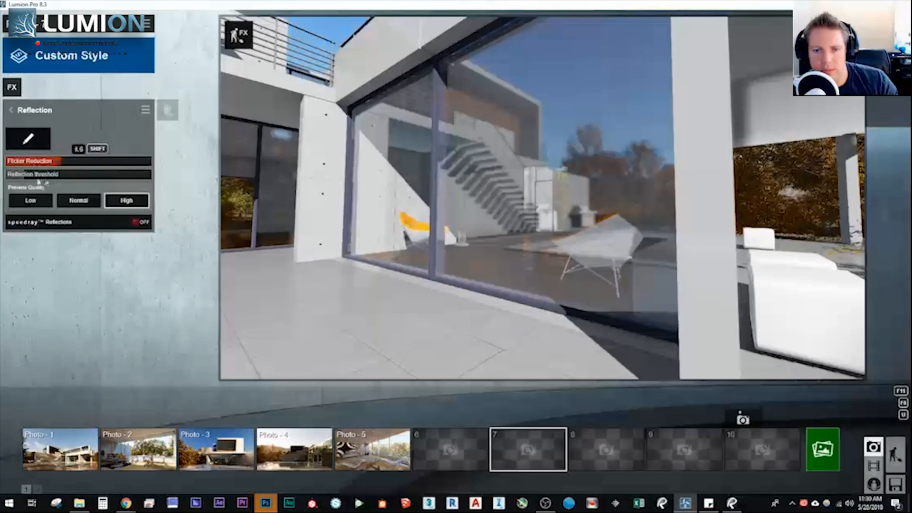
Adjust the Reflection effect's Flicker Reduction and remove all of its reflection planes
{"action": "left_click_drag", "start_coordinate": [56, 185], "coordinate": [21, 184]}
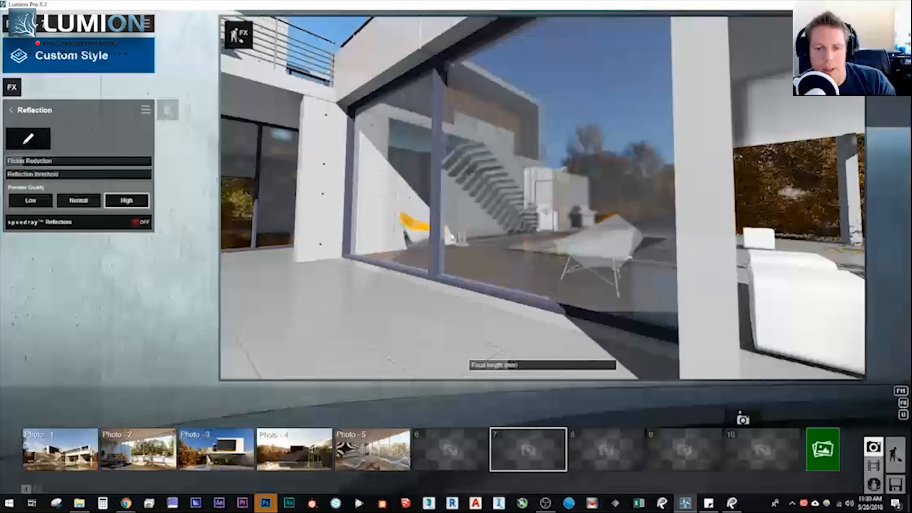
{"action": "key", "text": "s"}
{"action": "key", "text": "a"}
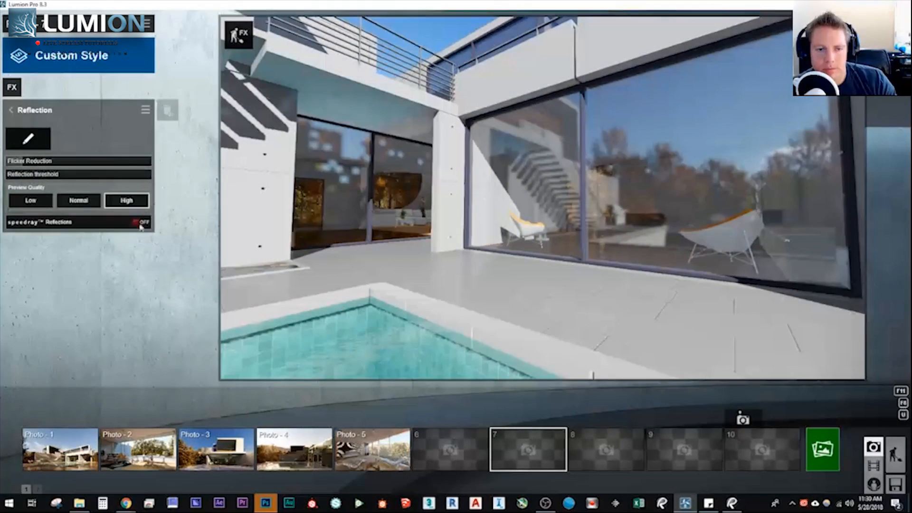
{"action": "left_click", "coordinate": [46, 147]}
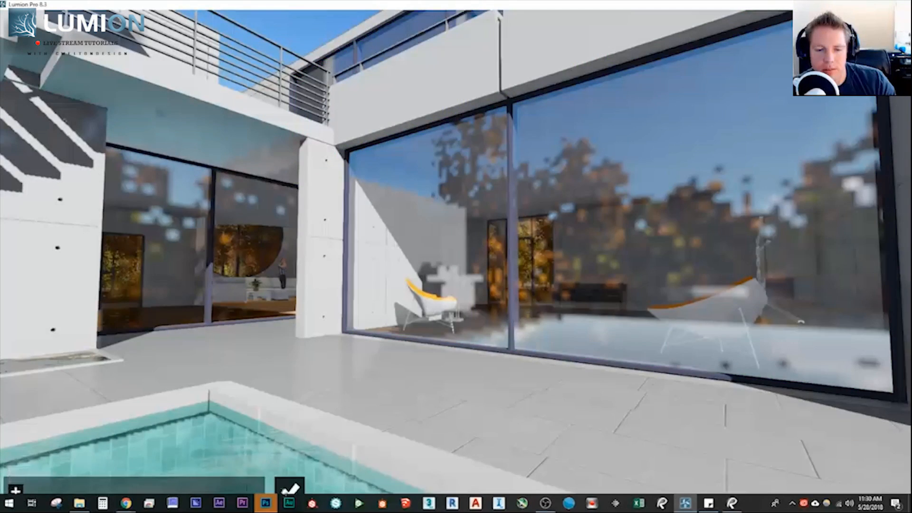
{"action": "left_click", "coordinate": [289, 489]}
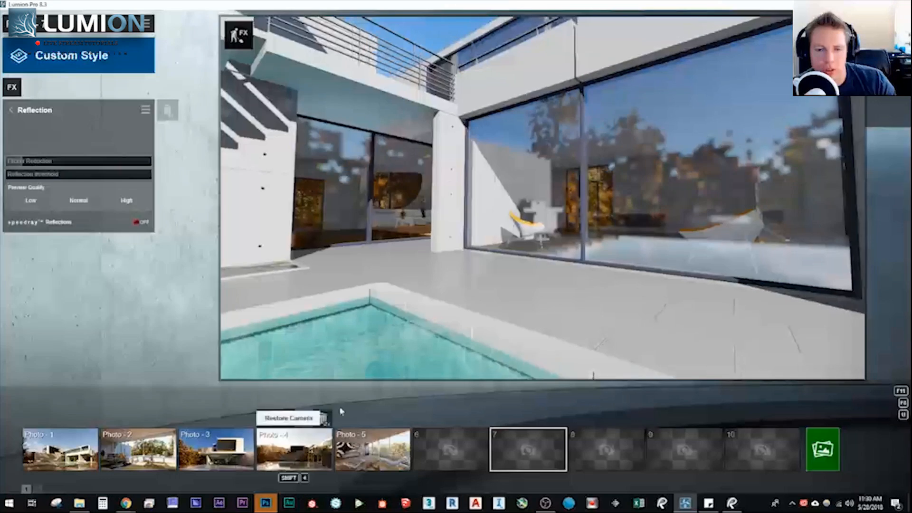
Turn on Speedray Reflections and check the ground-floor glazing from the terrace and from inside the living room
{"action": "key", "text": "d"}
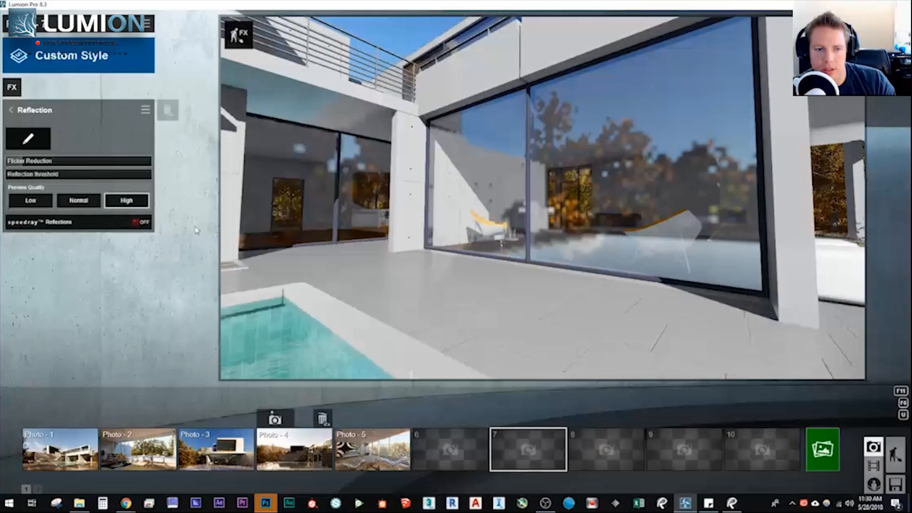
{"action": "key", "text": "a"}
{"action": "left_click", "coordinate": [143, 223]}
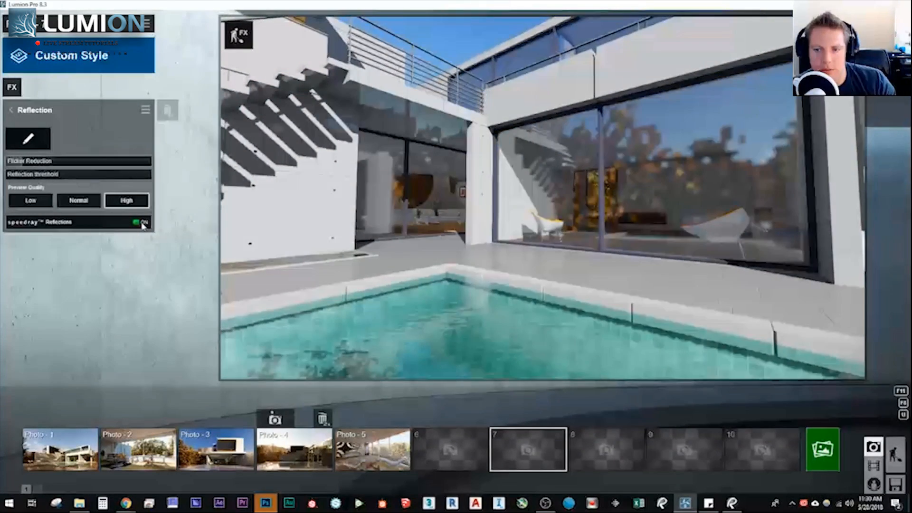
{"action": "key", "text": "w"}
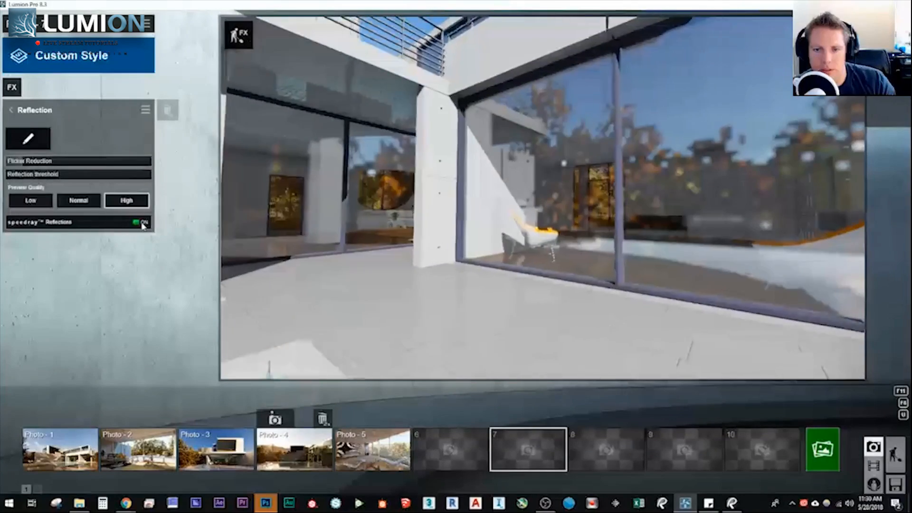
{"action": "key", "text": "w"}
{"action": "key", "text": "d"}
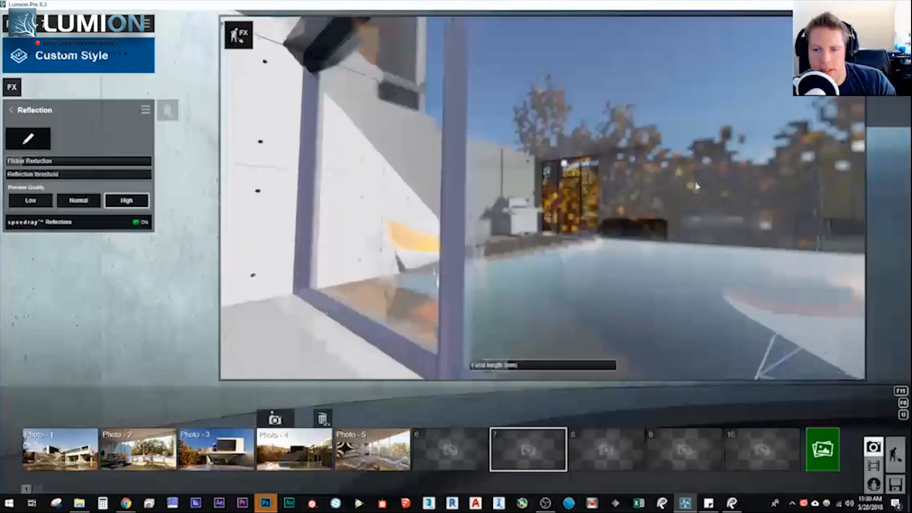
{"action": "right_click_drag", "start_coordinate": [542, 198], "coordinate": [366, 200]}
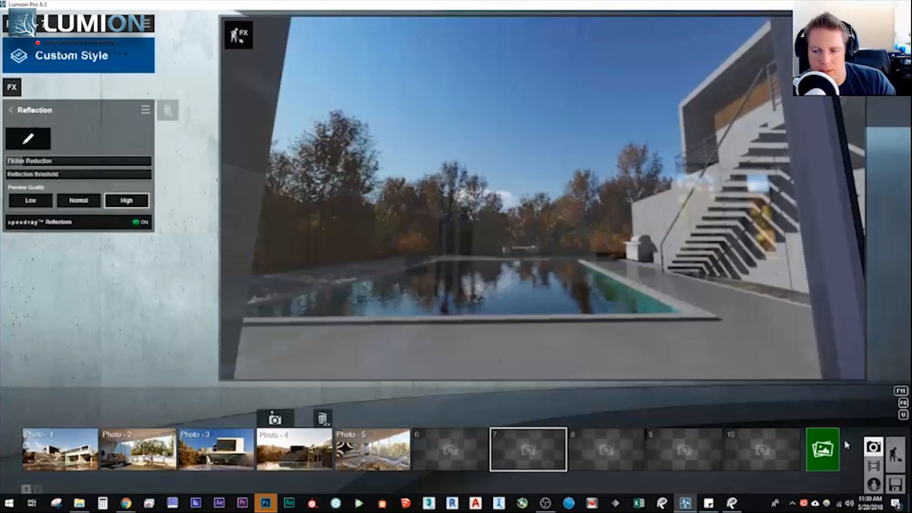
Make the Glass_Inside material of the ground-floor glazing invisible in the build view and save the material change
{"action": "left_click", "coordinate": [896, 456]}
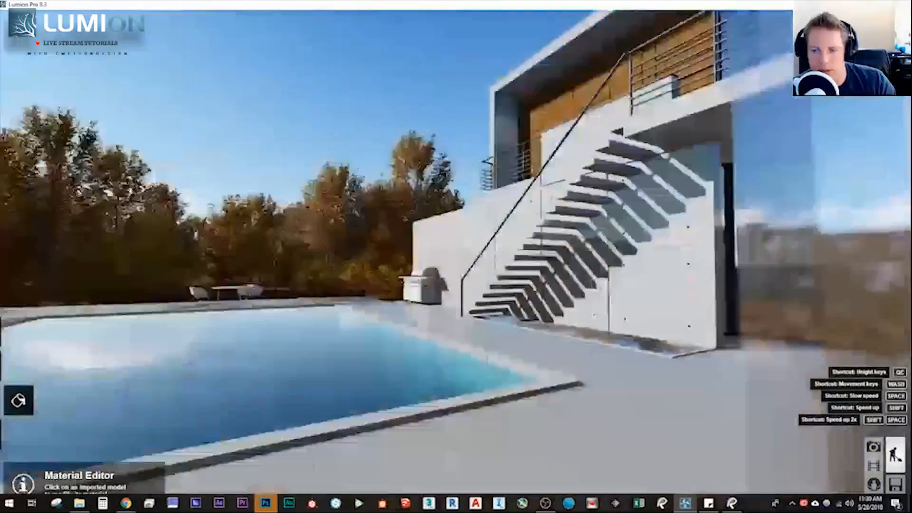
{"action": "key", "text": "d"}
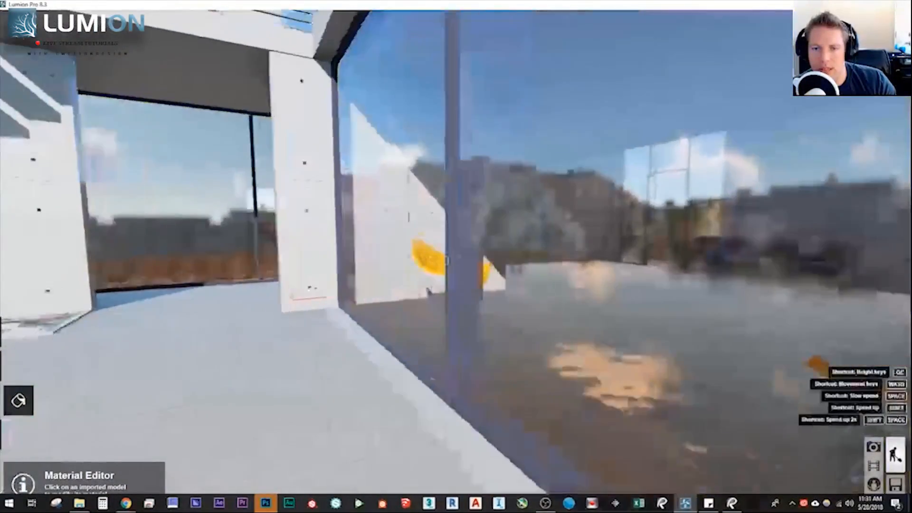
{"action": "right_click_drag", "start_coordinate": [451, 160], "coordinate": [424, 164]}
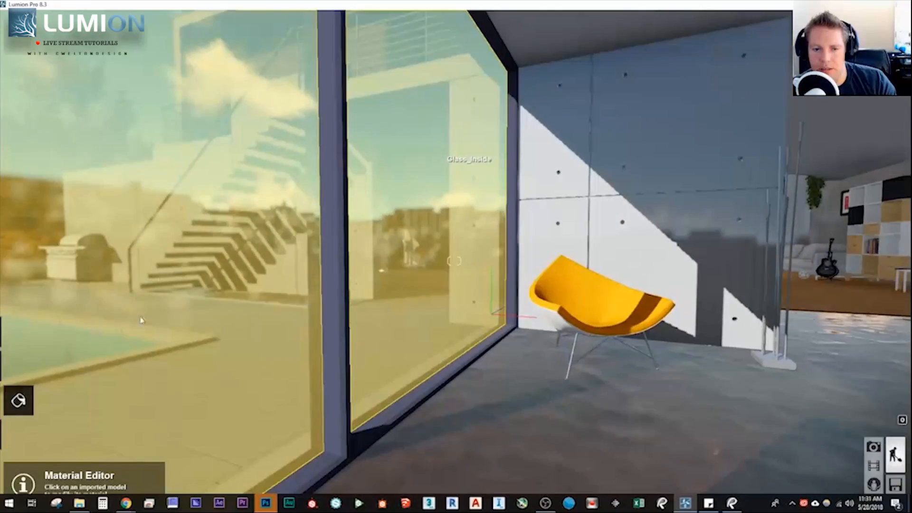
{"action": "left_click", "coordinate": [144, 318]}
{"action": "left_click", "coordinate": [38, 335]}
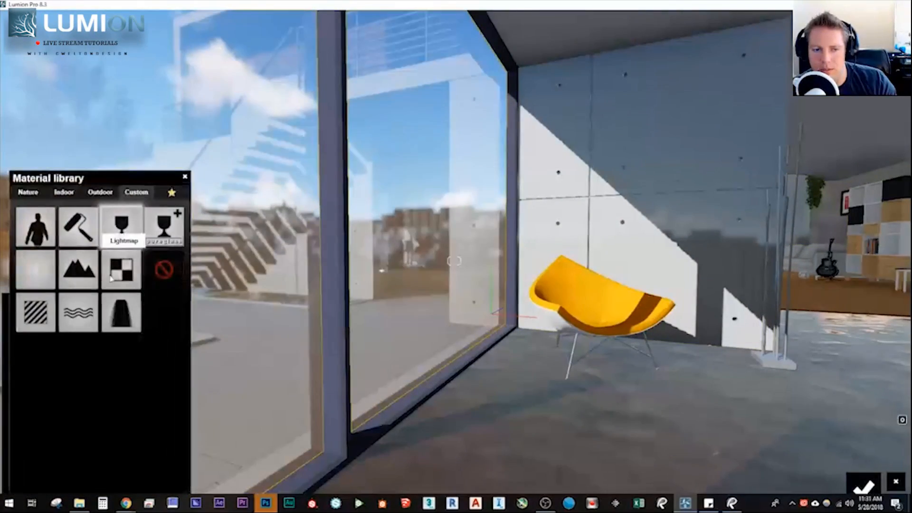
{"action": "left_click", "coordinate": [39, 279]}
{"action": "key", "text": "s"}
{"action": "right_click_drag", "start_coordinate": [311, 298], "coordinate": [428, 297]}
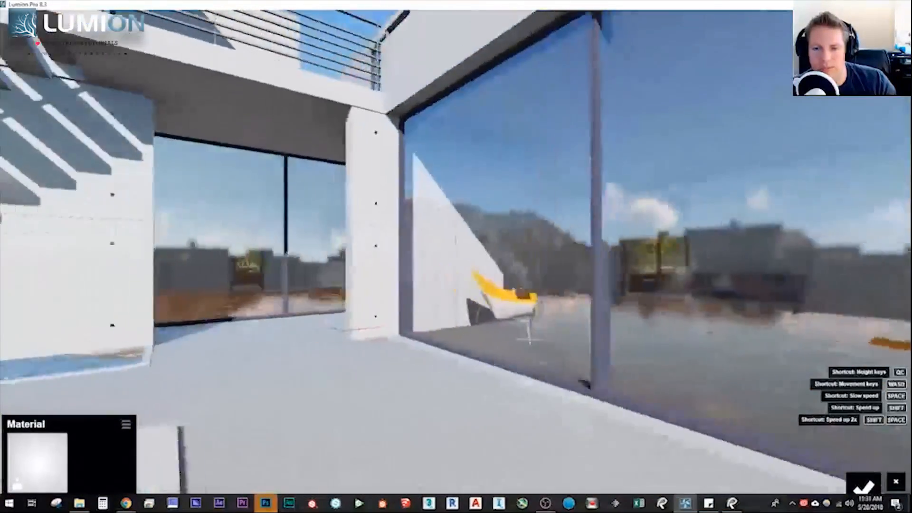
{"action": "left_click", "coordinate": [864, 486]}
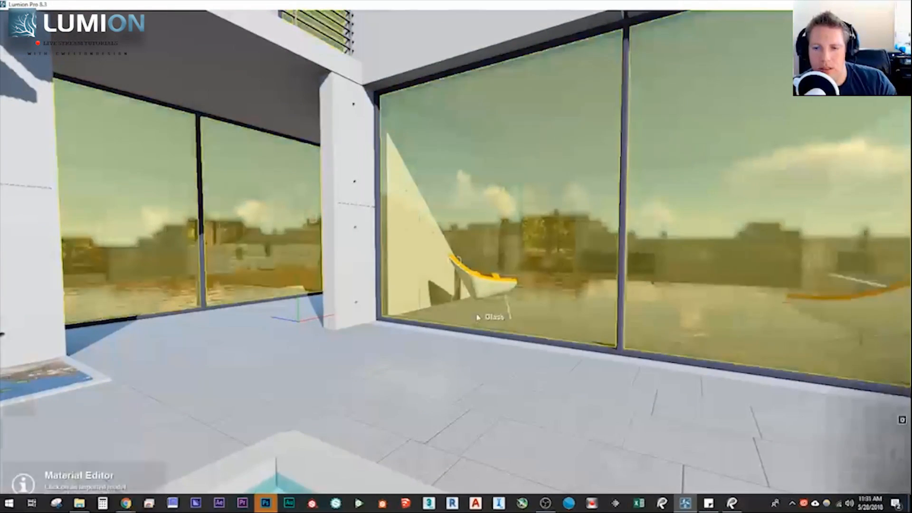
Return to the photo view and inspect the ground-floor glazing's reflections and the pool from the terrace
{"action": "left_click", "coordinate": [875, 448]}
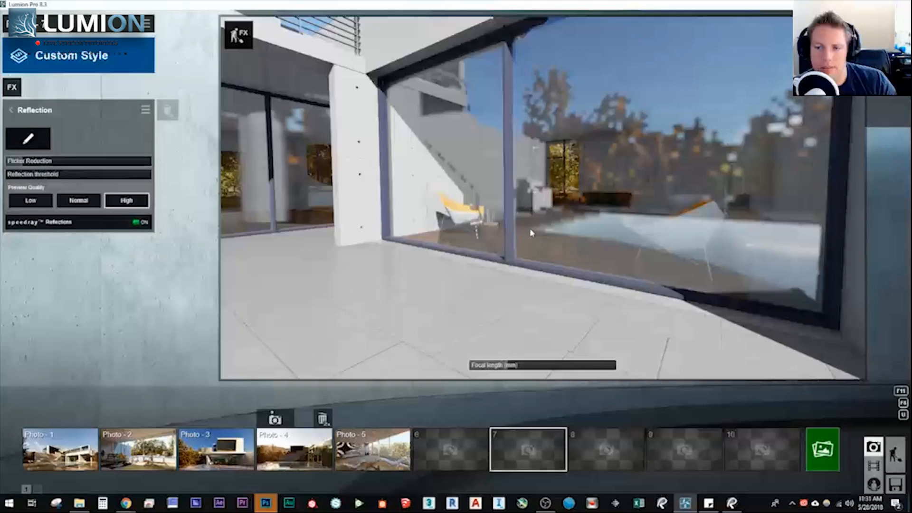
{"action": "key", "text": "w"}
{"action": "key", "text": "q"}
{"action": "key", "text": "s"}
{"action": "key", "text": "s"}
{"action": "key", "text": "a"}
{"action": "mouse_move", "coordinate": [531, 233]}
{"action": "right_mouse_down"}
{"action": "mouse_move", "coordinate": [543, 197]}
{"action": "mouse_move", "coordinate": [579, 228]}
{"action": "right_mouse_up"}
{"action": "key", "text": "w"}
{"action": "key", "text": "s"}
{"action": "key", "text": "q"}
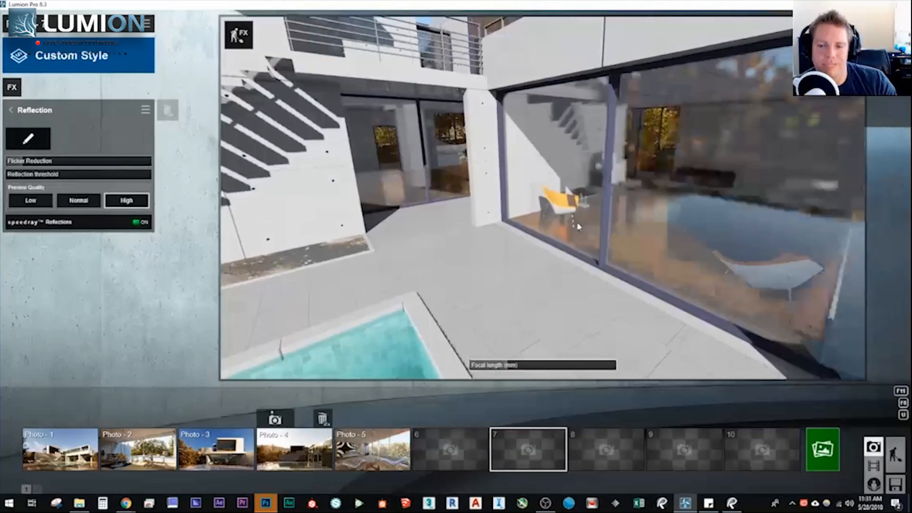
{"action": "key", "text": "e"}
{"action": "mouse_move", "coordinate": [464, 234]}
{"action": "right_mouse_down"}
{"action": "mouse_move", "coordinate": [543, 191]}
{"action": "mouse_move", "coordinate": [462, 233]}
{"action": "right_mouse_up"}
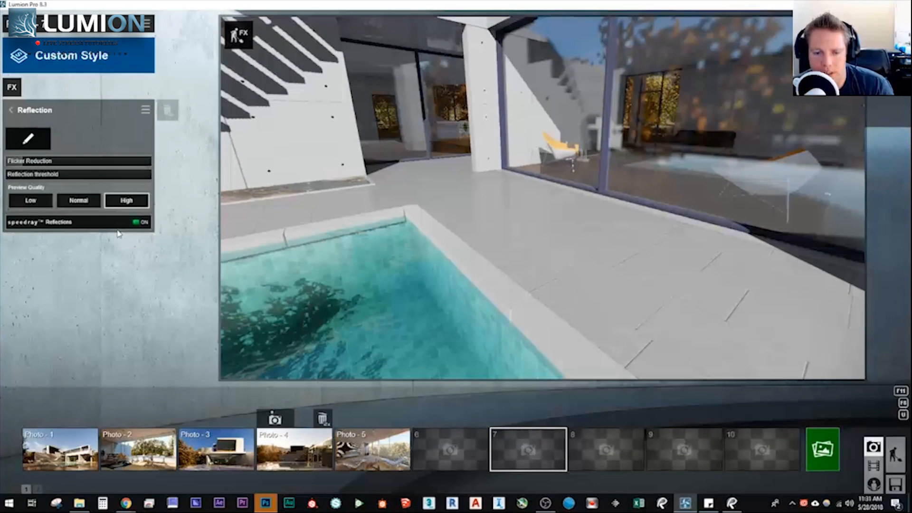
{"action": "right_click_drag", "start_coordinate": [357, 281], "coordinate": [364, 261]}
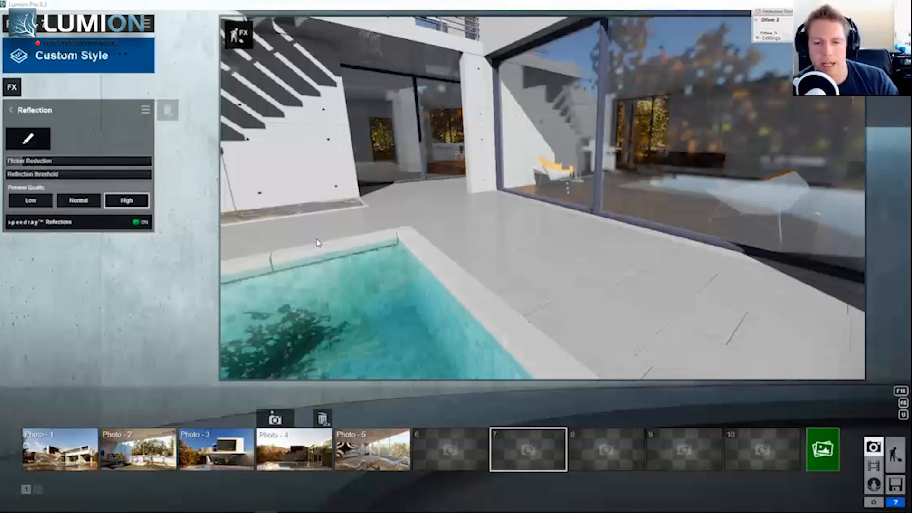
Examine how the floating staircase and trees reflect in the ground-floor glazing at different distances along the terrace
{"action": "key", "text": "d"}
{"action": "right_click_drag", "start_coordinate": [438, 244], "coordinate": [441, 217]}
{"action": "key", "text": "s"}
{"action": "key", "text": "w"}
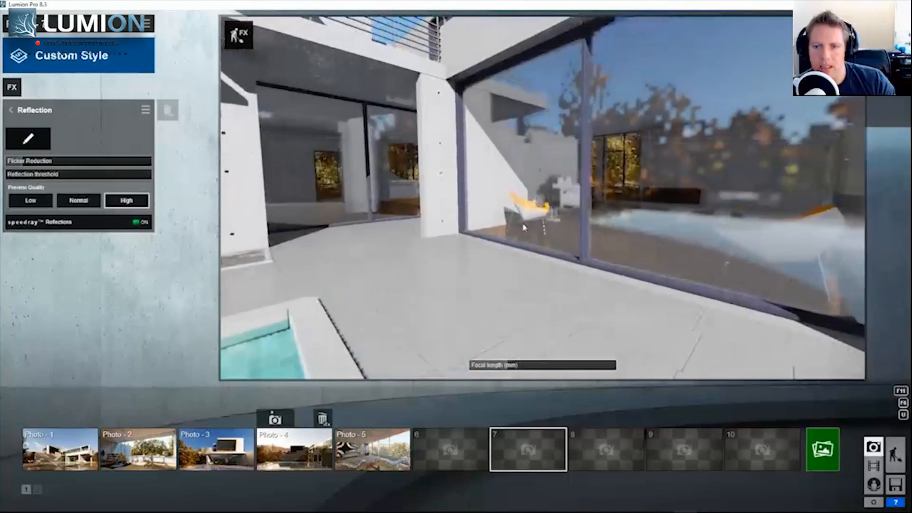
{"action": "key", "text": "s"}
{"action": "key", "text": "a"}
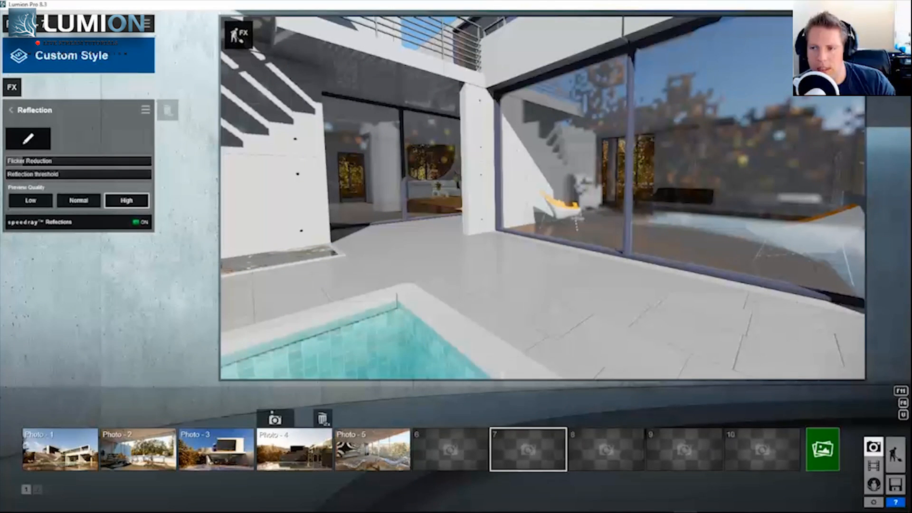
{"action": "right_click_drag", "start_coordinate": [555, 152], "coordinate": [537, 127]}
{"action": "key", "text": "w"}
{"action": "key", "text": "s"}
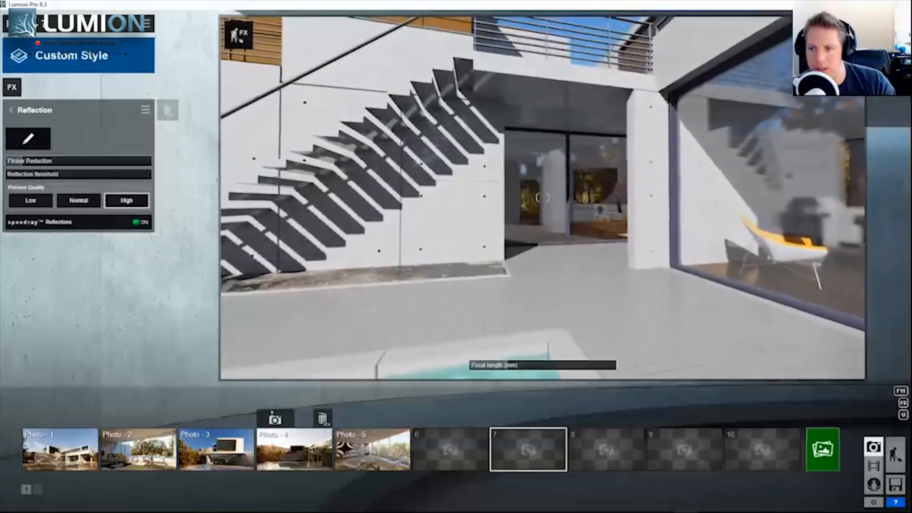
{"action": "key", "text": "w"}
{"action": "right_click_drag", "start_coordinate": [594, 138], "coordinate": [622, 138]}
{"action": "key", "text": "s"}
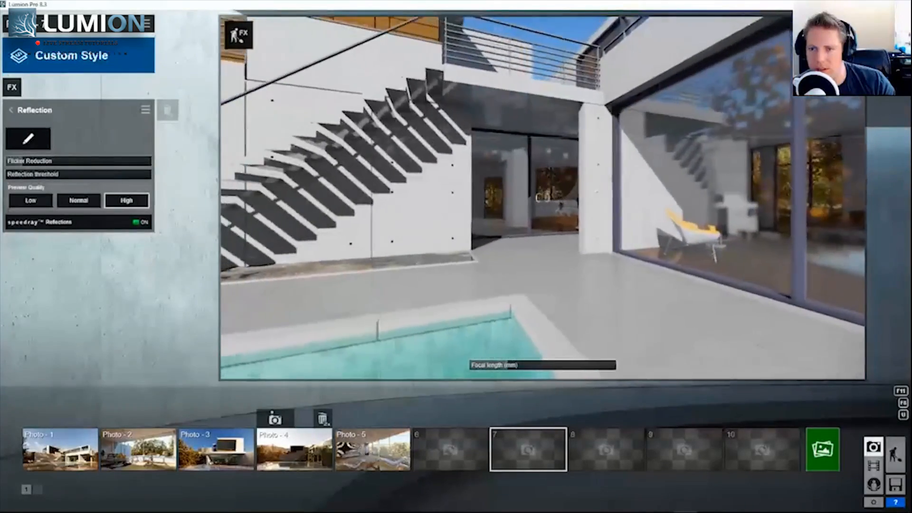
{"action": "key", "text": "w"}
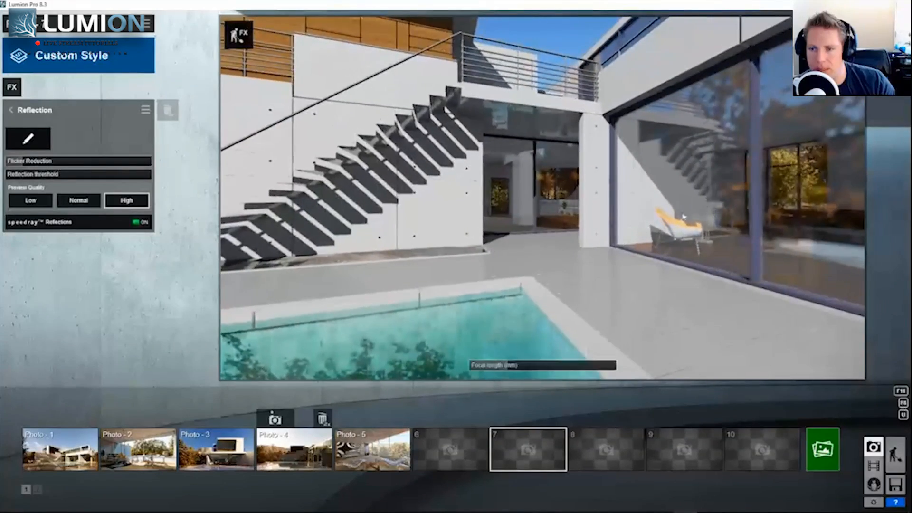
{"action": "key", "text": "s"}
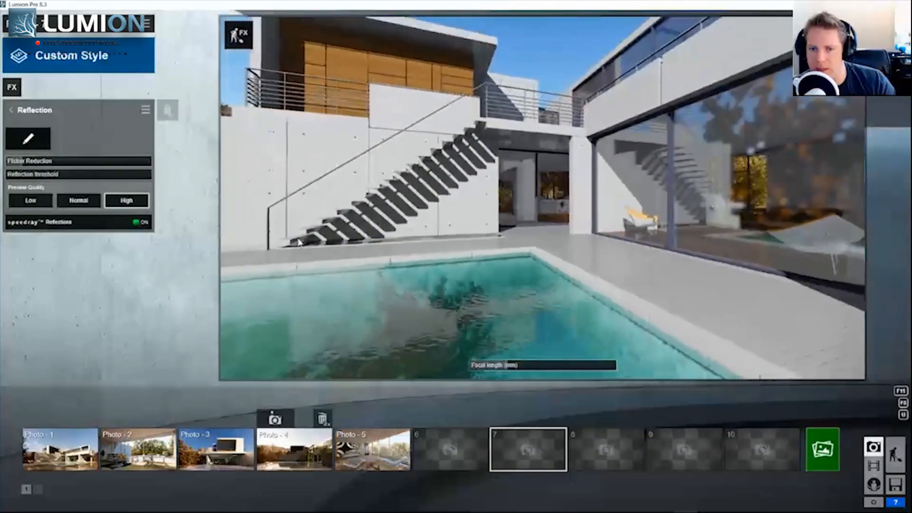
Compare the window wall's reflections close up, from above the terrace and frontally from across the pool
{"action": "key", "text": "a"}
{"action": "right_click_drag", "start_coordinate": [732, 237], "coordinate": [661, 199]}
{"action": "key", "text": "w"}
{"action": "key", "text": "d"}
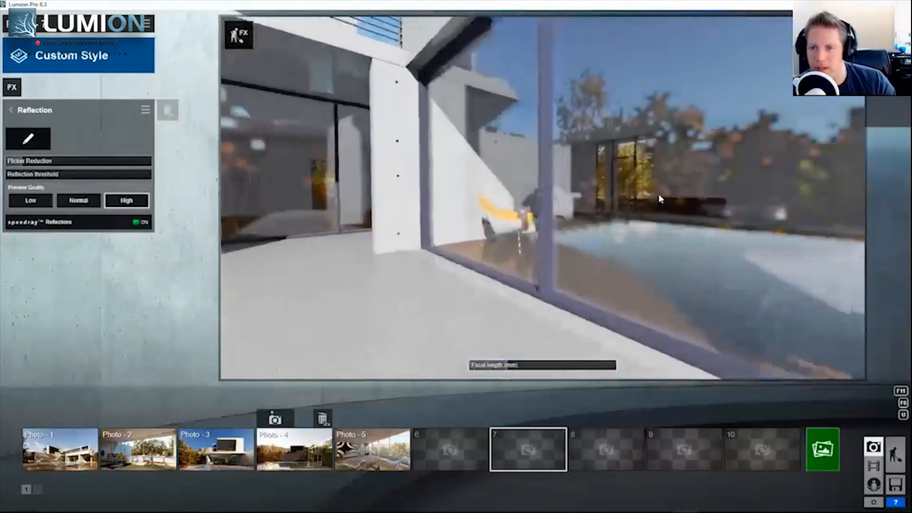
{"action": "right_click_drag", "start_coordinate": [684, 293], "coordinate": [722, 323]}
{"action": "key", "text": "s"}
{"action": "key", "text": "w"}
{"action": "mouse_move", "coordinate": [543, 196]}
{"action": "right_mouse_down"}
{"action": "mouse_move", "coordinate": [599, 219]}
{"action": "mouse_move", "coordinate": [545, 216]}
{"action": "mouse_move", "coordinate": [557, 221]}
{"action": "right_mouse_up"}
{"action": "key", "text": "s"}
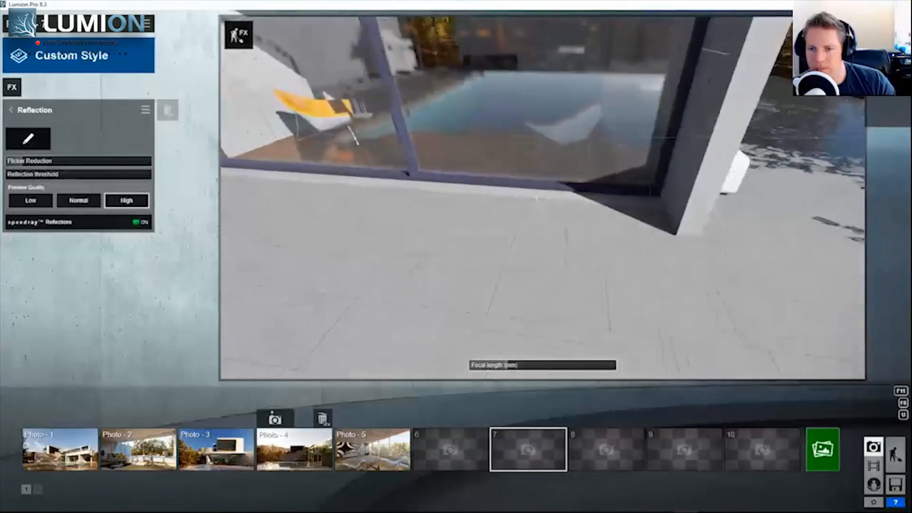
{"action": "key", "text": "s"}
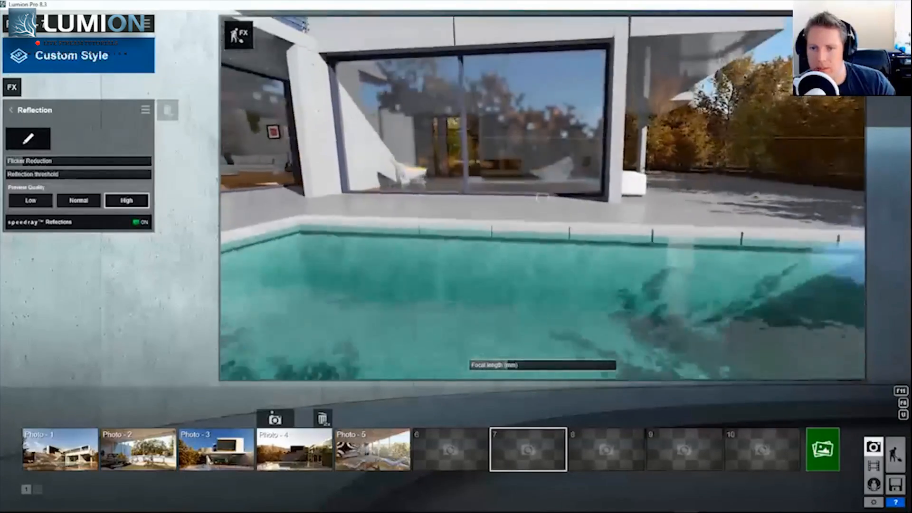
{"action": "key", "text": "w"}
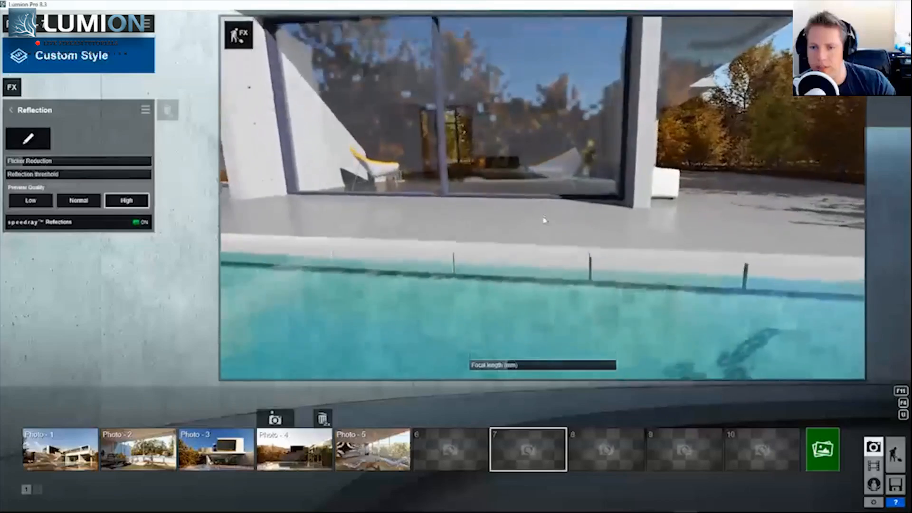
{"action": "key", "text": "q"}
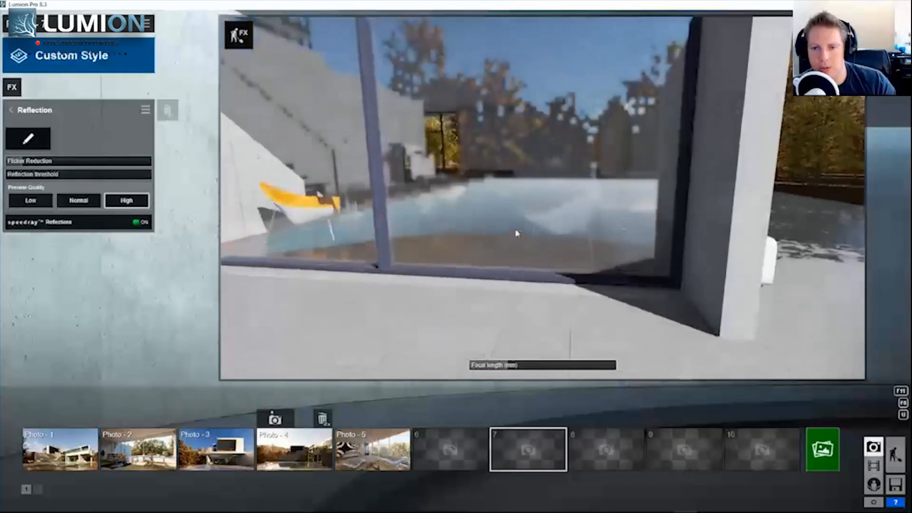
Compare the ground-floor glazing's reflections of the pool and trees with Speedray Reflections switched off and back on
{"action": "key", "text": "d"}
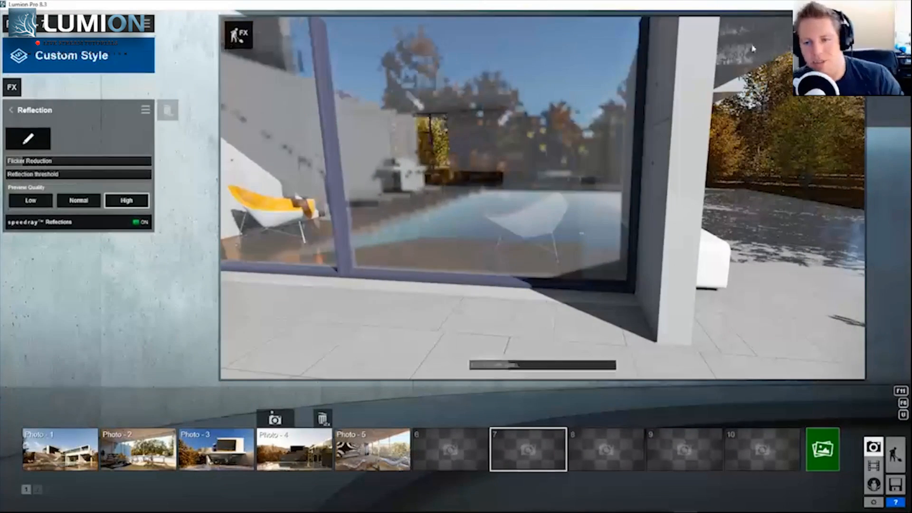
{"action": "right_click_drag", "start_coordinate": [565, 186], "coordinate": [442, 189]}
{"action": "right_click_drag", "start_coordinate": [495, 119], "coordinate": [486, 120]}
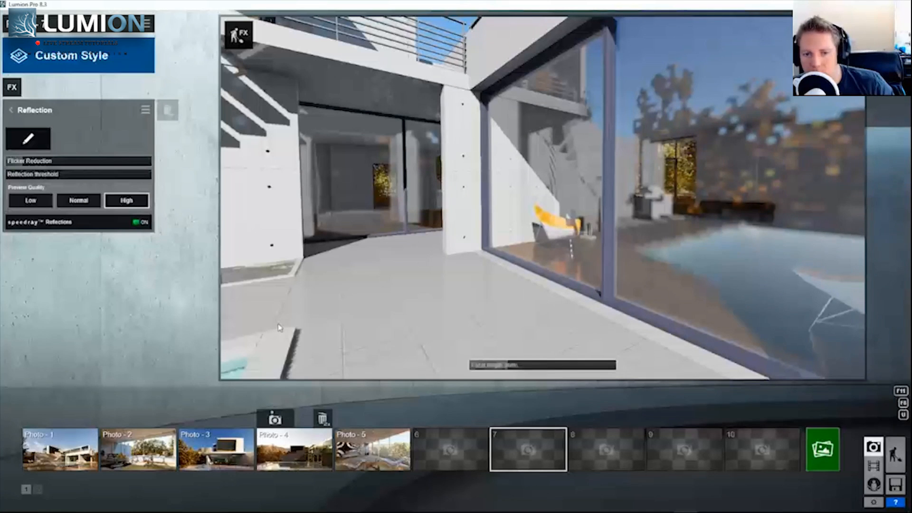
{"action": "left_click", "coordinate": [138, 223]}
{"action": "left_click", "coordinate": [138, 223]}
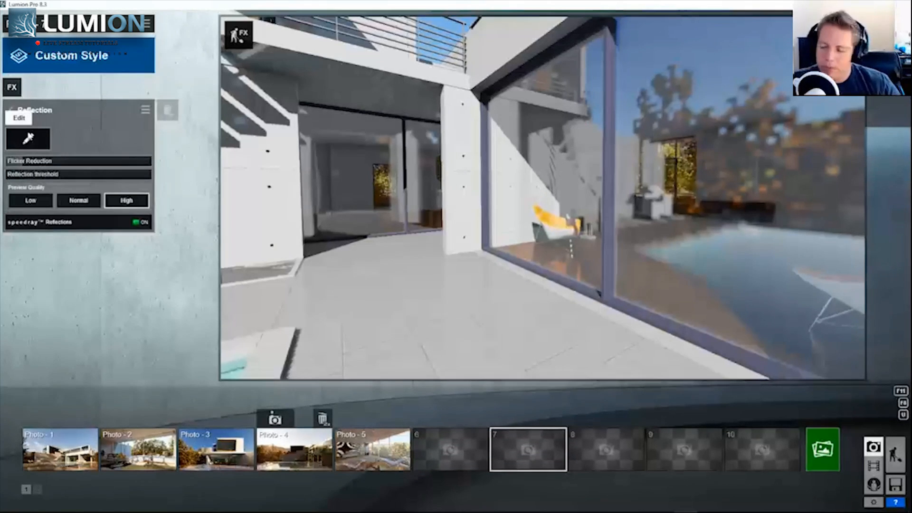
Examine the window wall's reflections beside the floating staircase from several distances along the terrace and small pool
{"action": "key", "text": "s"}
{"action": "key", "text": "a"}
{"action": "key", "text": "w"}
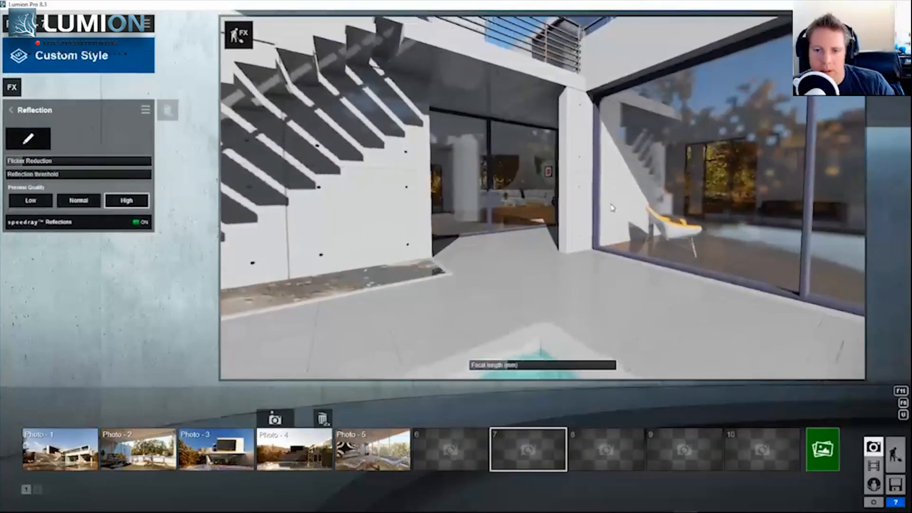
{"action": "key", "text": "d"}
{"action": "key", "text": "d"}
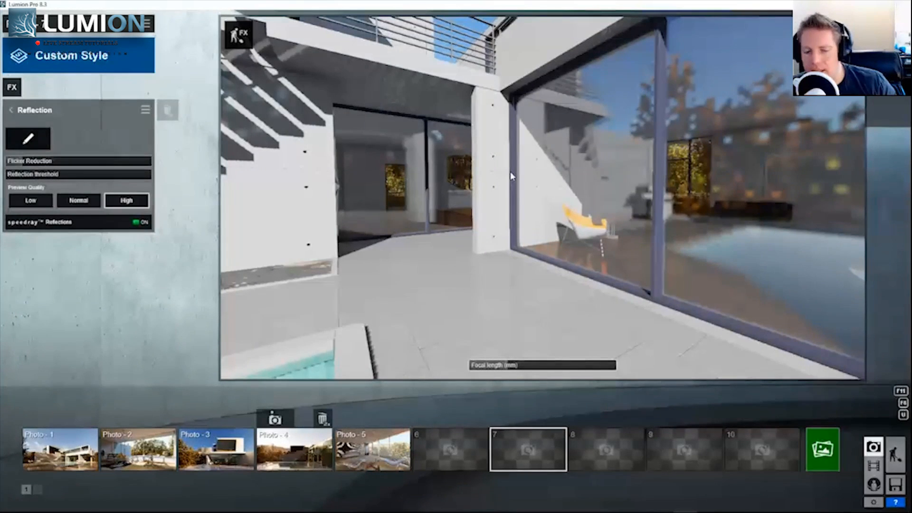
{"action": "key", "text": "s"}
{"action": "key", "text": "a"}
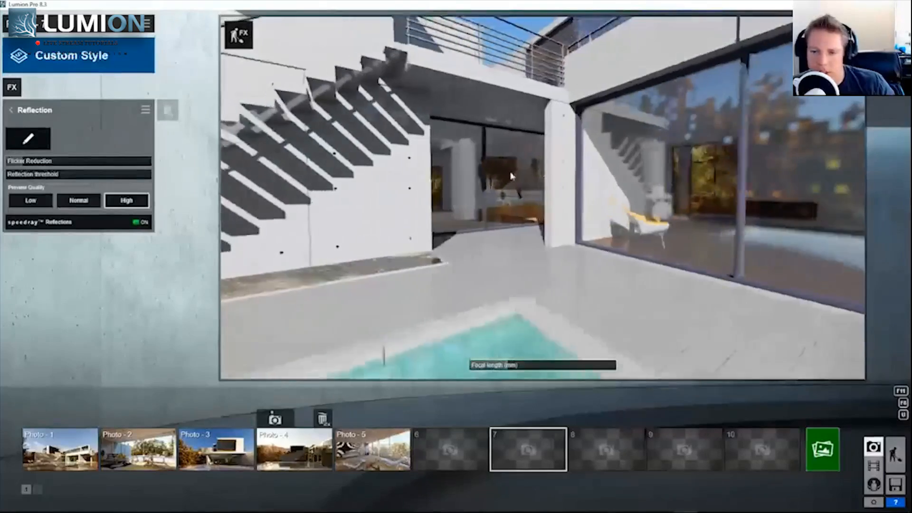
{"action": "key", "text": "w"}
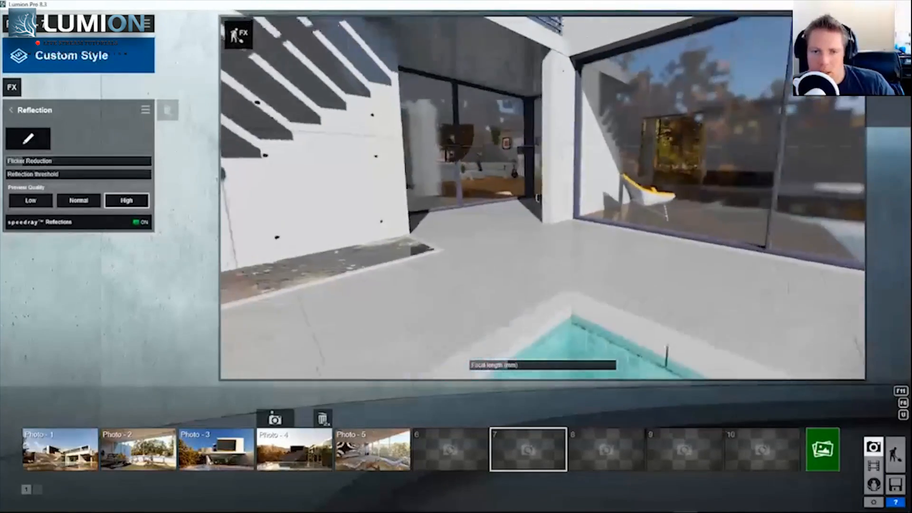
{"action": "key", "text": "w"}
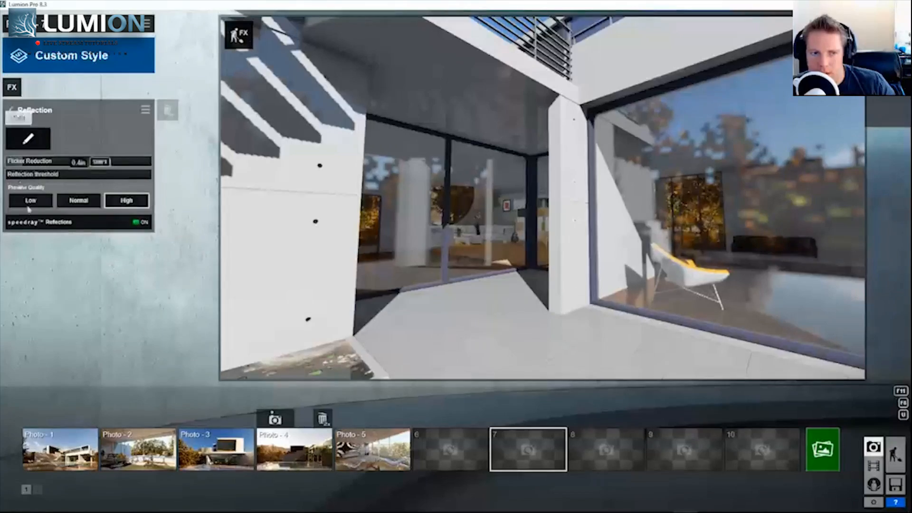
Switch to the build view and examine the terrace floor's reflections beside the white and orange box seats
{"action": "left_click", "coordinate": [239, 34]}
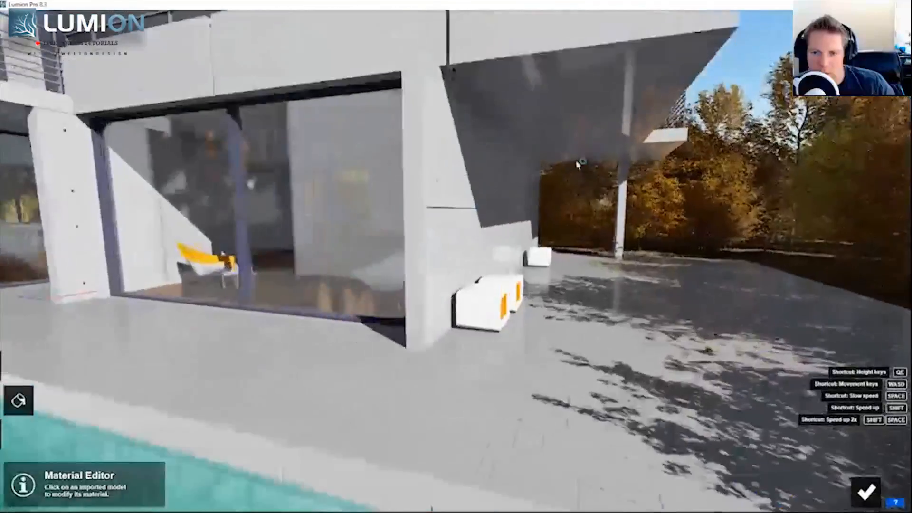
{"action": "key", "text": "w"}
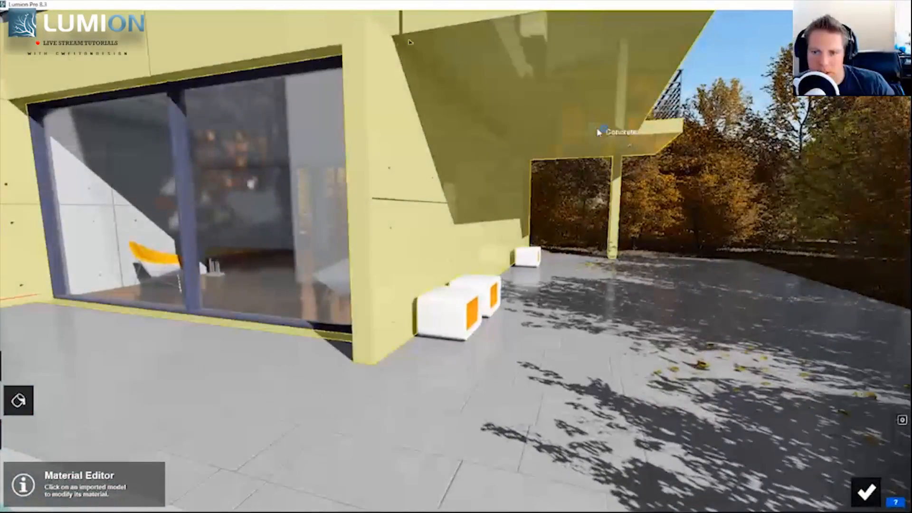
{"action": "key", "text": "d"}
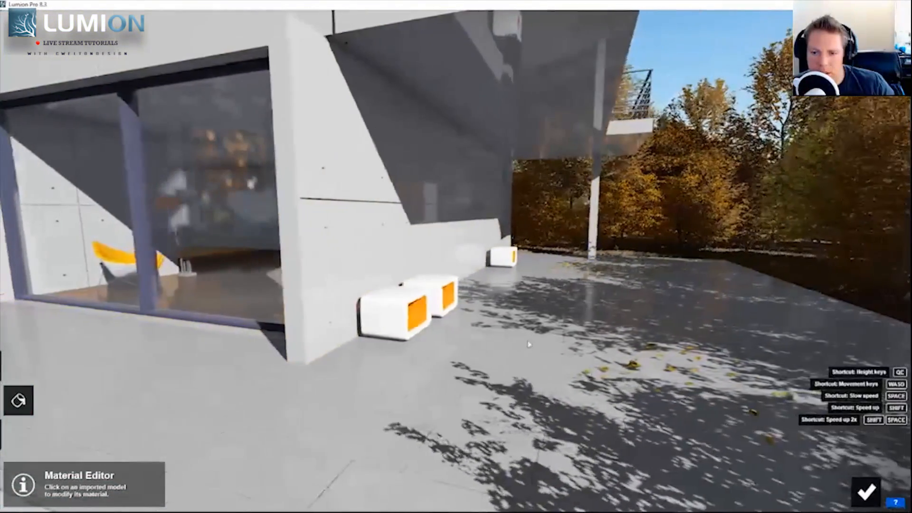
{"action": "key", "text": "d"}
{"action": "key", "text": "d"}
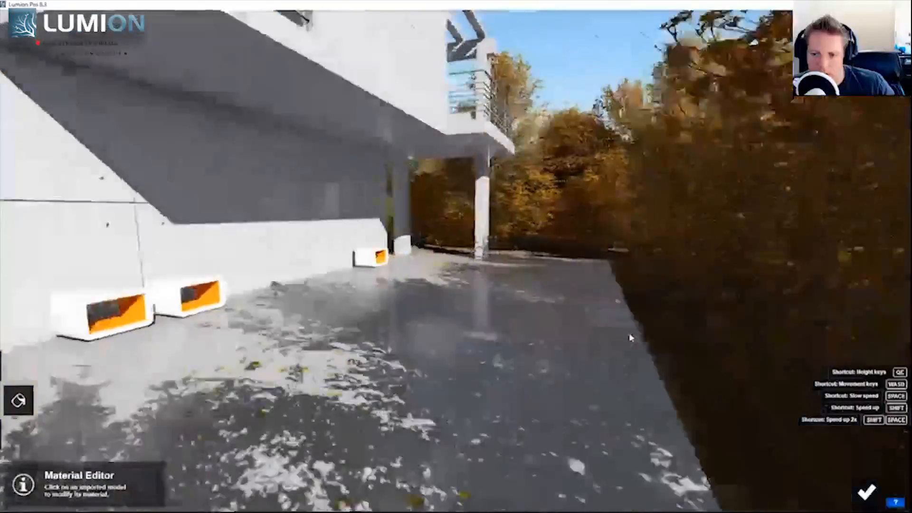
{"action": "key", "text": "a"}
{"action": "key", "text": "d"}
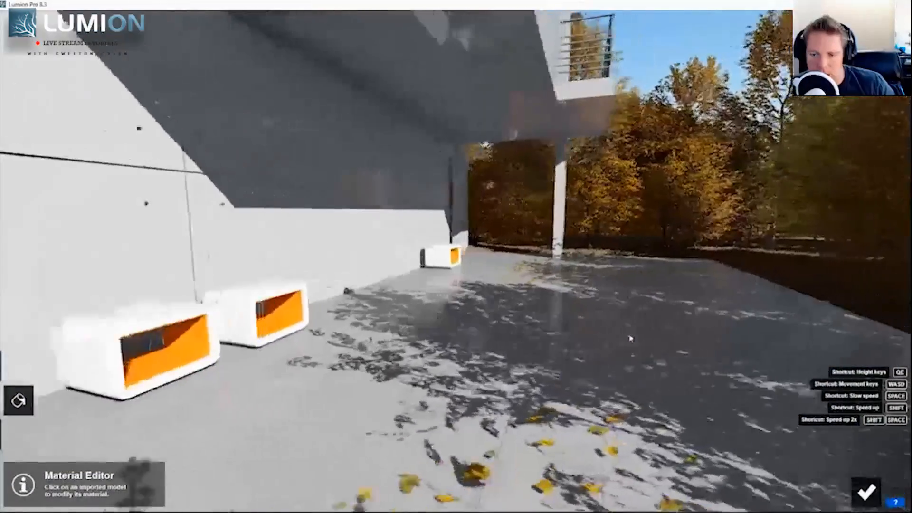
{"action": "key", "text": "s"}
{"action": "key", "text": "a"}
{"action": "key", "text": "w"}
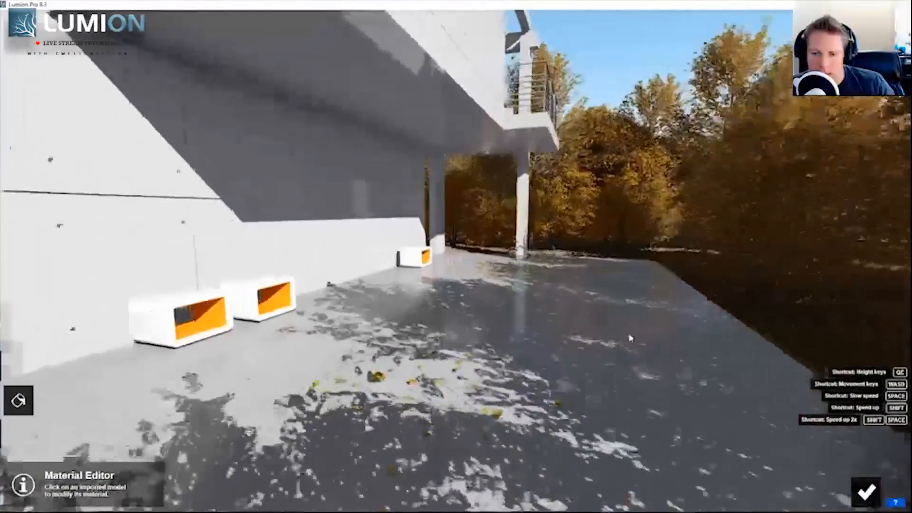
{"action": "key", "text": "w"}
{"action": "key", "text": "d"}
{"action": "key", "text": "s"}
{"action": "key", "text": "a"}
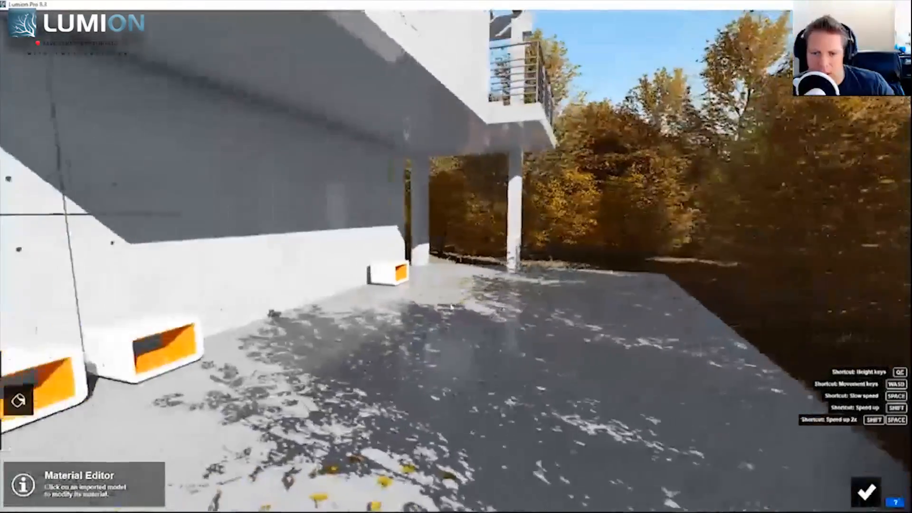
Go inside the house and look over the sofa area with the round window and the glossy floor
{"action": "key", "text": "e"}
{"action": "key", "text": "s"}
{"action": "right_click_drag", "start_coordinate": [489, 304], "coordinate": [305, 208]}
{"action": "key", "text": "a"}
{"action": "key", "text": "w"}
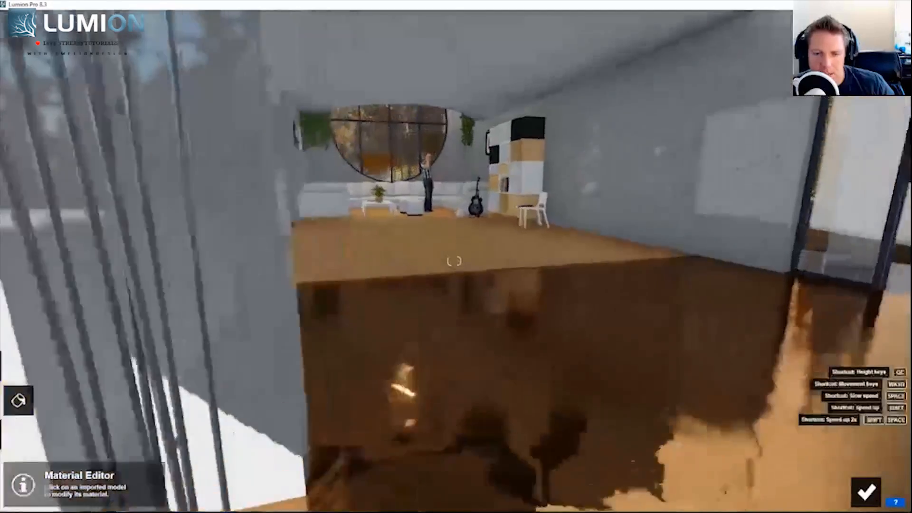
{"action": "key", "text": "w"}
{"action": "right_click_drag", "start_coordinate": [454, 261], "coordinate": [418, 209]}
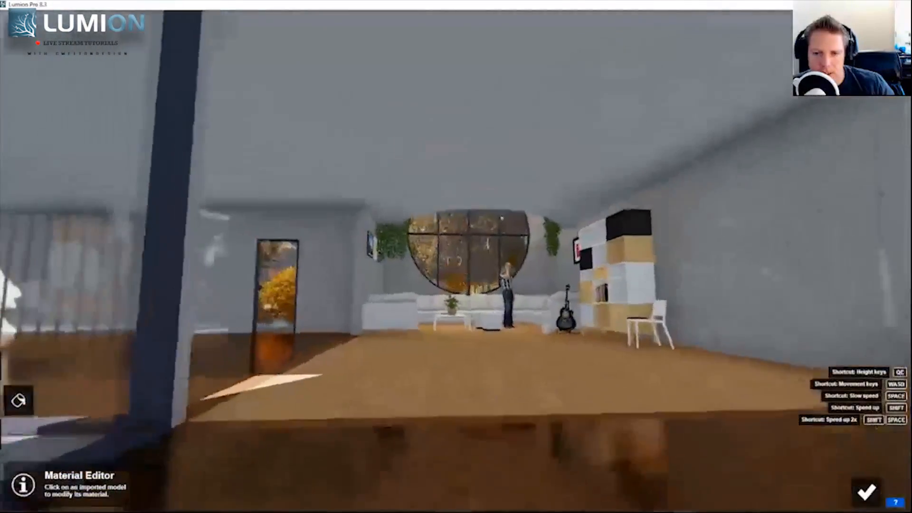
{"action": "key", "text": "w"}
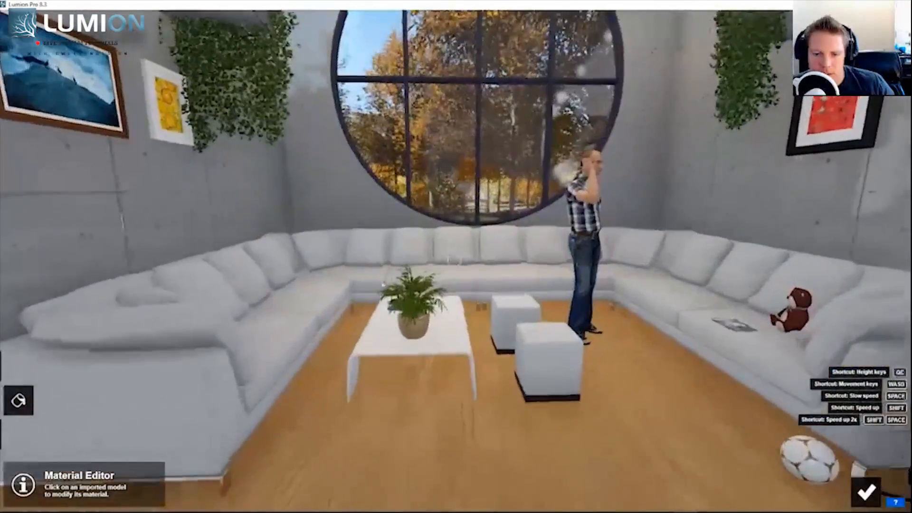
{"action": "right_click_drag", "start_coordinate": [346, 209], "coordinate": [456, 211]}
{"action": "right_click_drag", "start_coordinate": [448, 263], "coordinate": [454, 261]}
{"action": "key", "text": "w"}
{"action": "key", "text": "w"}
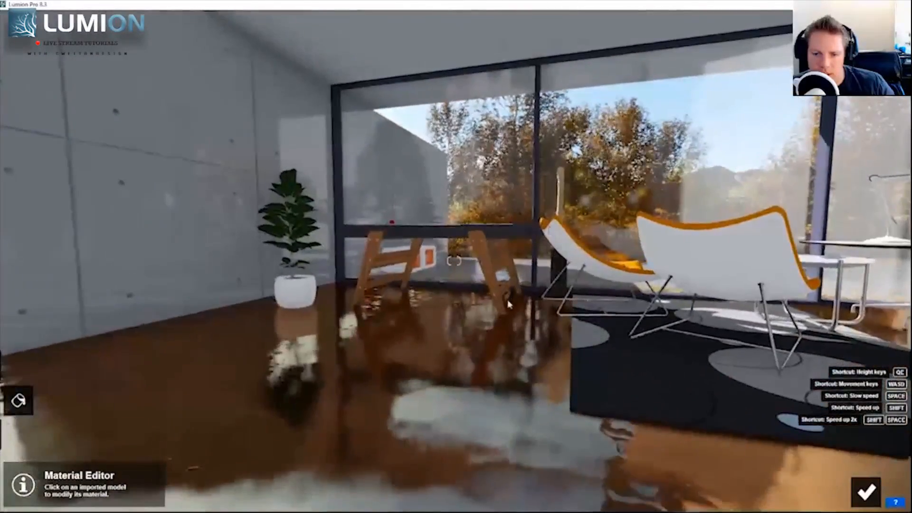
Examine the Floor_Tiles_01 floor's reflections around the plant, lounge chairs and desk
{"action": "key", "text": "d"}
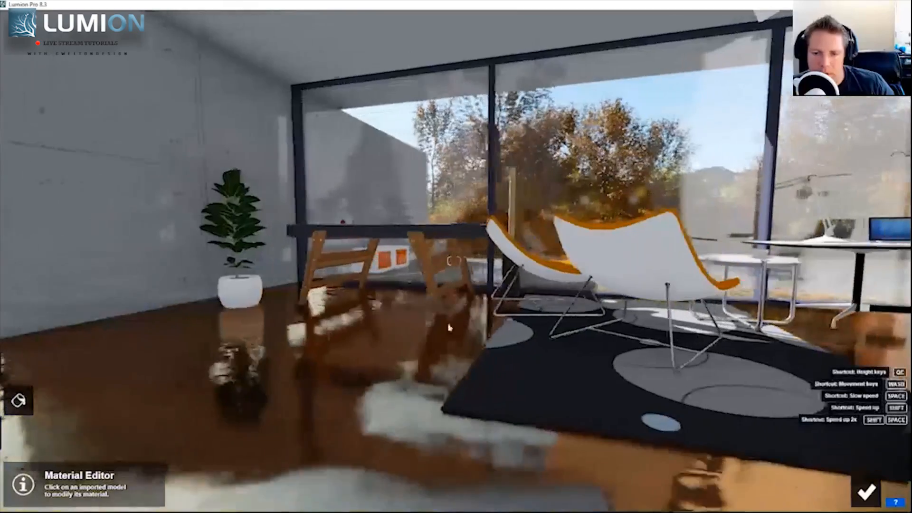
{"action": "key", "text": "a"}
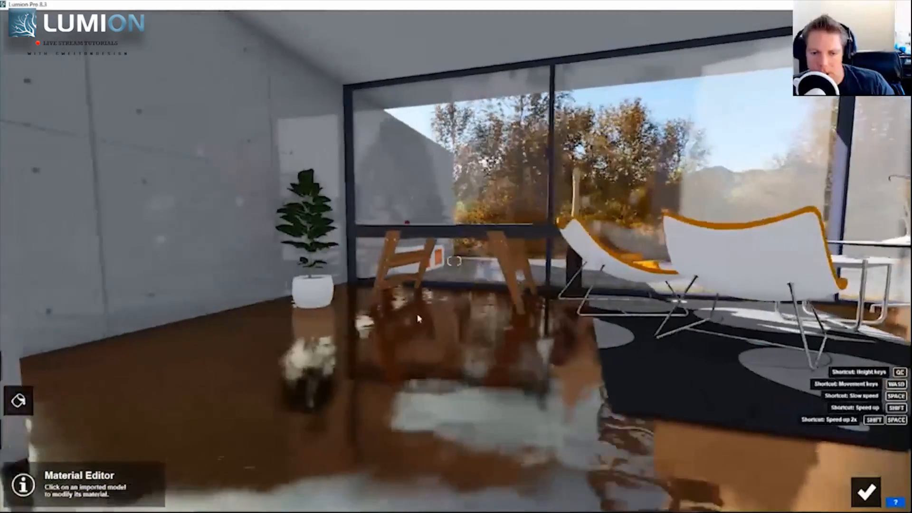
{"action": "key", "text": "s"}
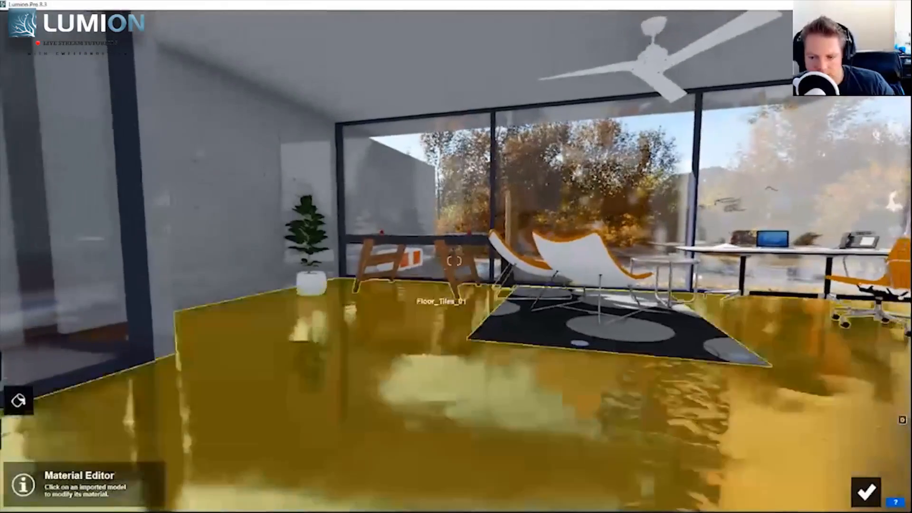
{"action": "key", "text": "d"}
{"action": "right_click_drag", "start_coordinate": [407, 297], "coordinate": [451, 302]}
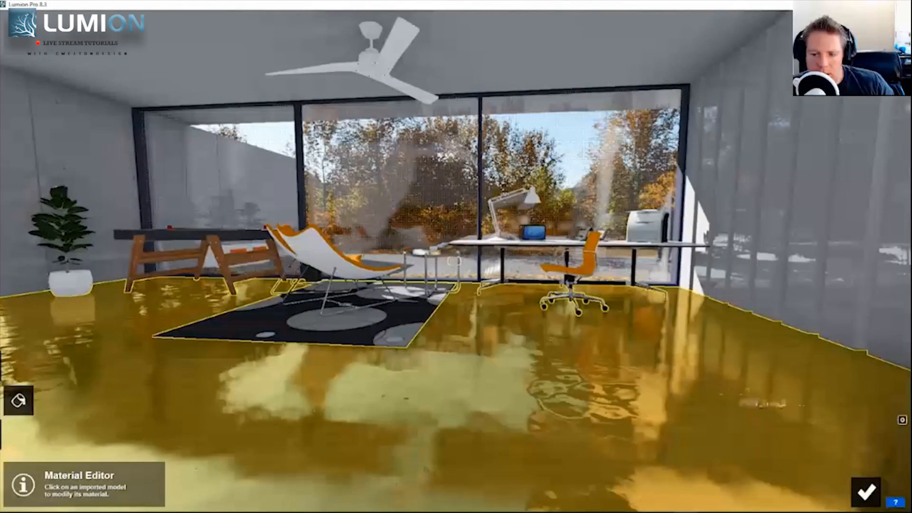
{"action": "key", "text": "a"}
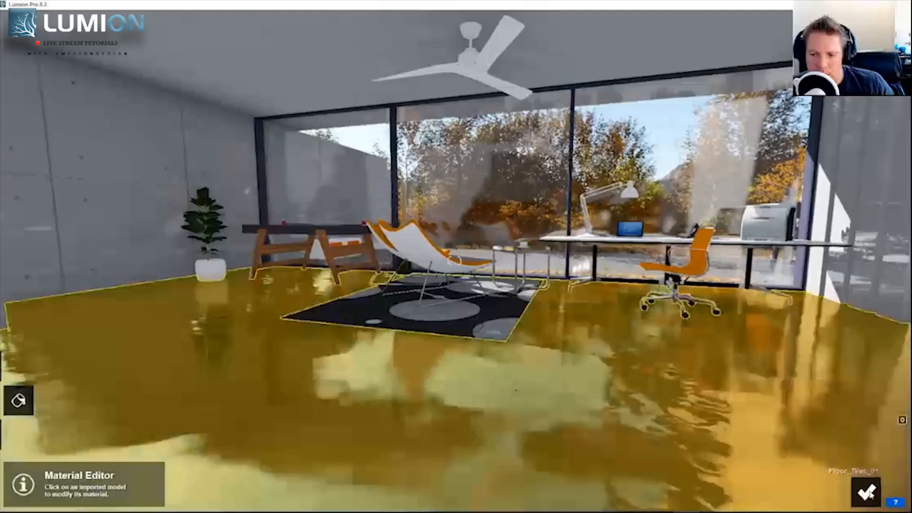
Return to the photo view and compare the interior floor's reflections from different camera positions and heights
{"action": "left_click", "coordinate": [867, 492]}
{"action": "key", "text": "w"}
{"action": "key", "text": "d"}
{"action": "key", "text": "a"}
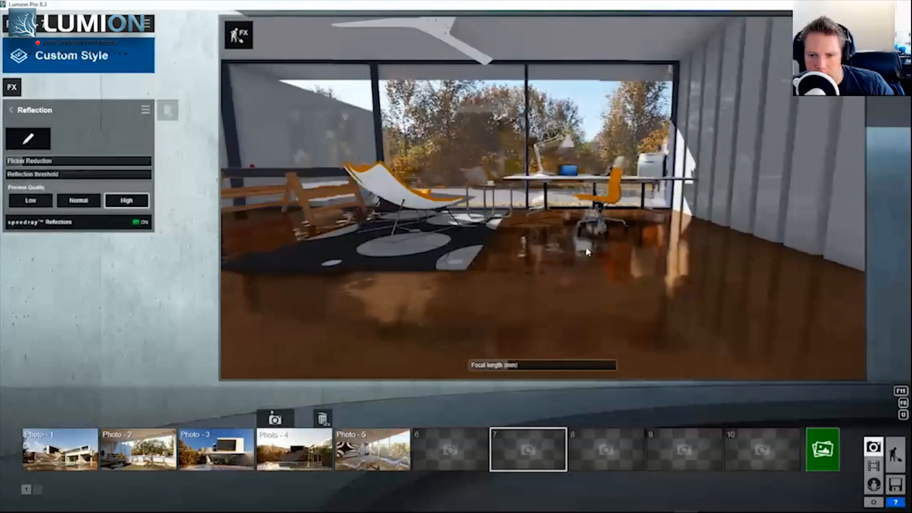
{"action": "key", "text": "d"}
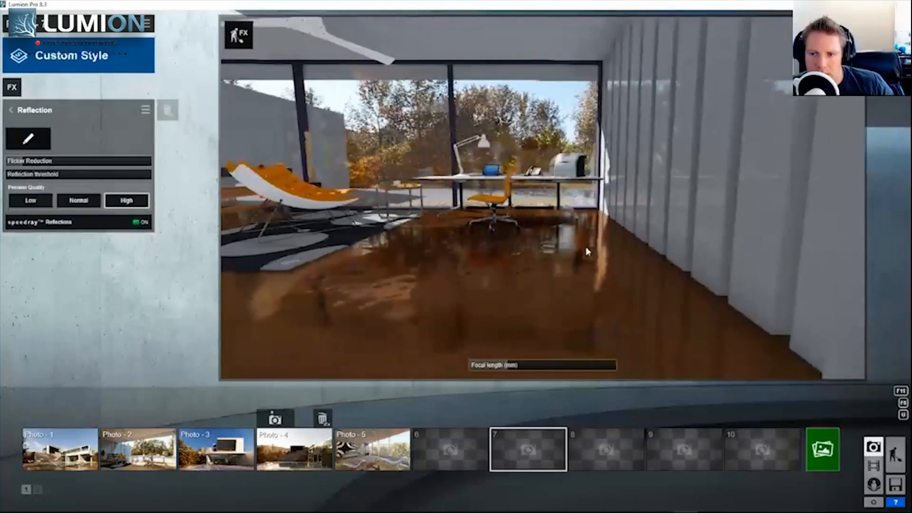
{"action": "key", "text": "a"}
{"action": "key", "text": "w"}
{"action": "key", "text": "s"}
{"action": "key", "text": "s"}
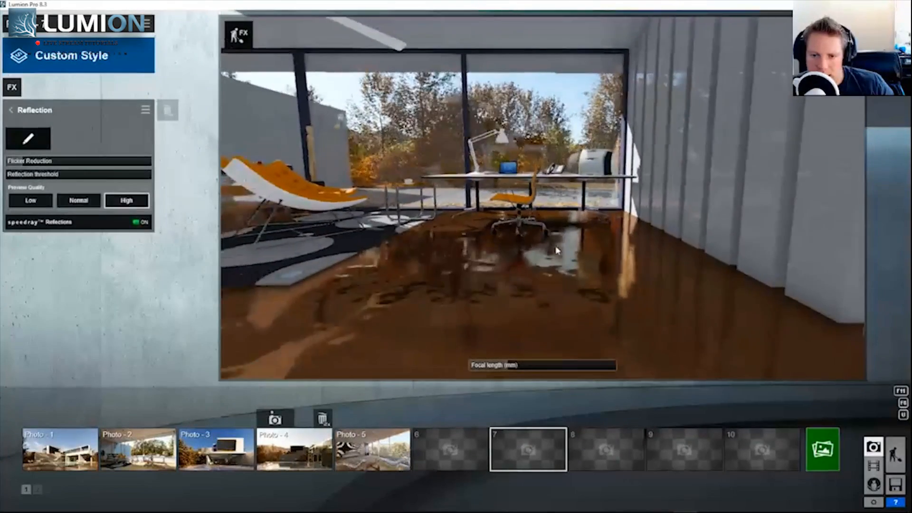
{"action": "key", "text": "e"}
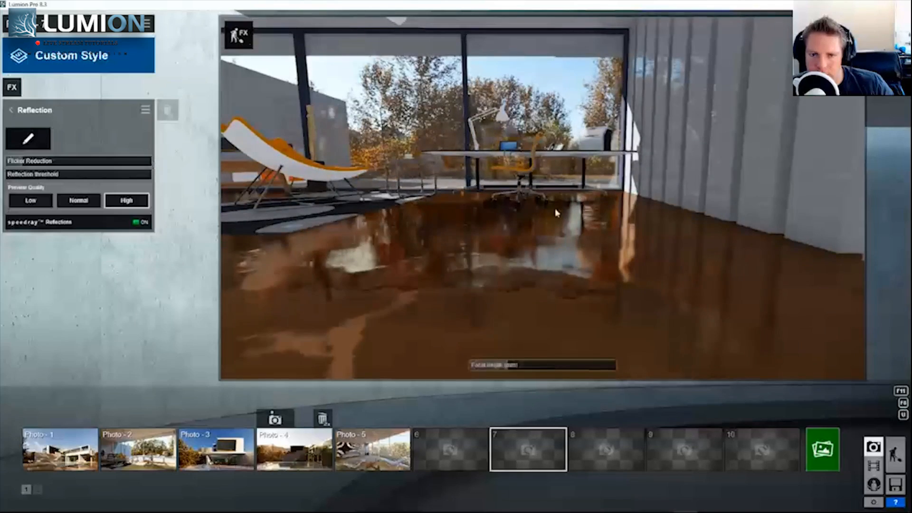
{"action": "key", "text": "q"}
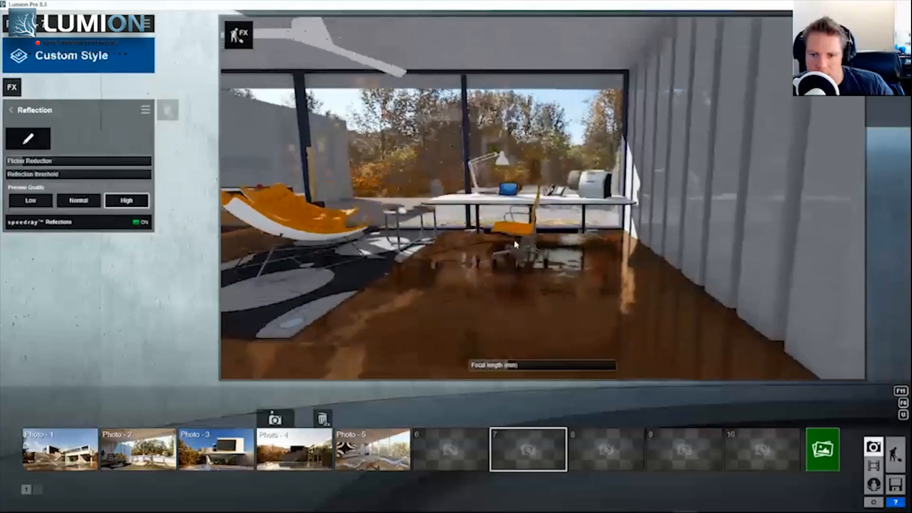
Inspect the floor reflections close to the desk and orange chair, comparing them with Speedray Reflections off and on
{"action": "key", "text": "w"}
{"action": "key", "text": "w"}
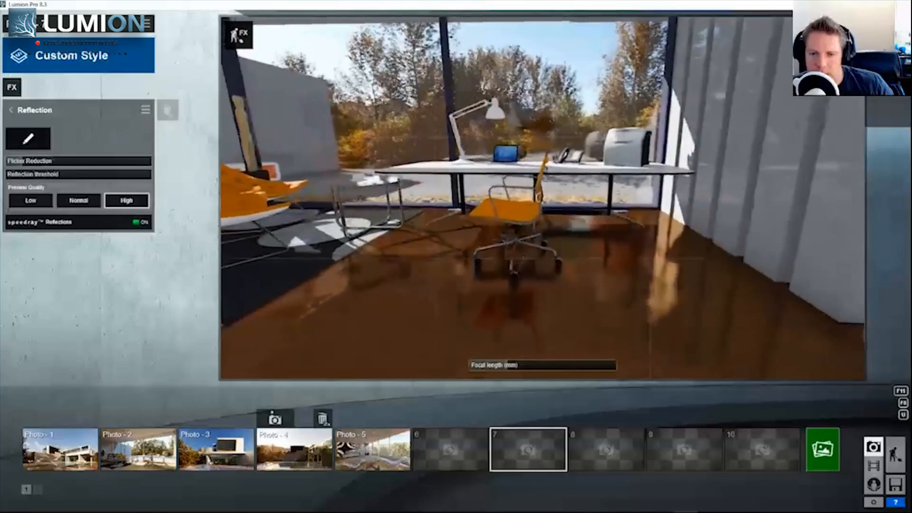
{"action": "key", "text": "s"}
{"action": "key", "text": "e"}
{"action": "right_click_drag", "start_coordinate": [521, 257], "coordinate": [530, 212]}
{"action": "key", "text": "a"}
{"action": "key", "text": "q"}
{"action": "key", "text": "w"}
{"action": "key", "text": "w"}
{"action": "key", "text": "s"}
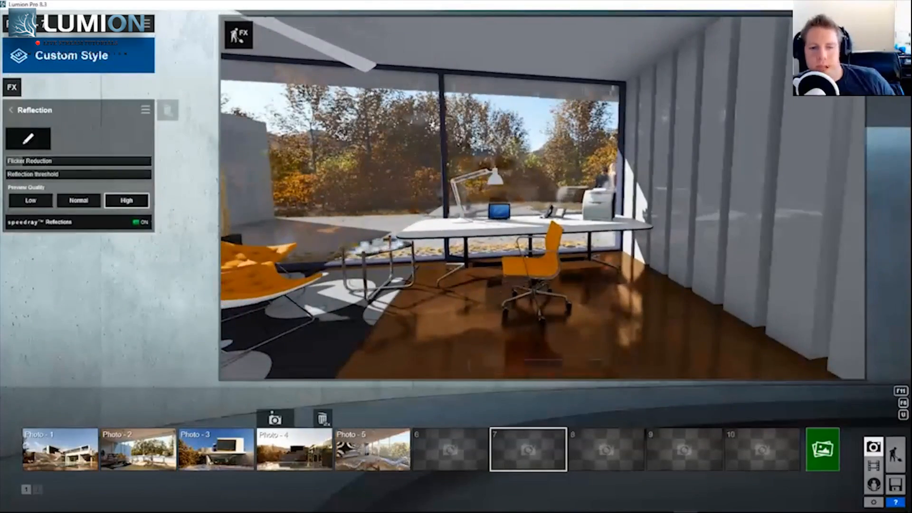
{"action": "left_click", "coordinate": [141, 223]}
{"action": "left_click", "coordinate": [141, 223]}
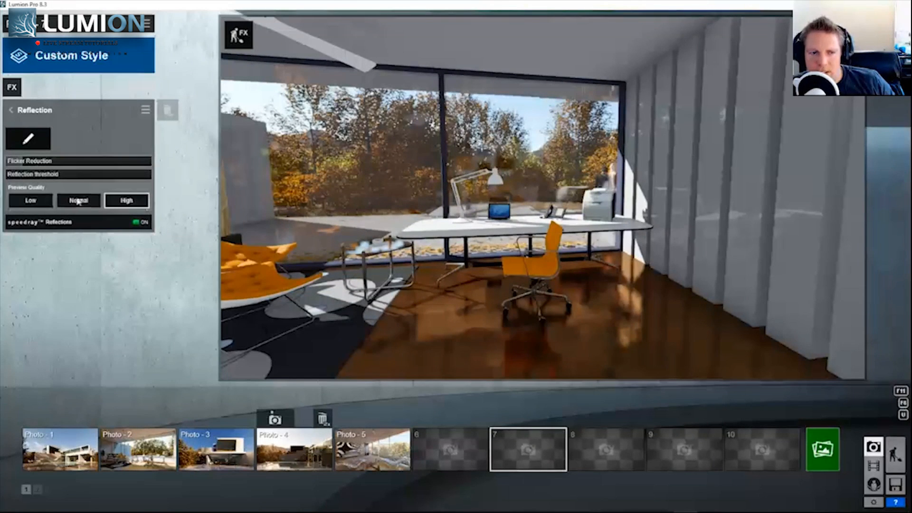
View the interior floor from farther back and set the Reflection effect's preview quality to Normal
{"action": "mouse_move", "coordinate": [445, 230]}
{"action": "right_mouse_down"}
{"action": "mouse_move", "coordinate": [446, 288]}
{"action": "mouse_move", "coordinate": [445, 247]}
{"action": "right_mouse_up"}
{"action": "key", "text": "w"}
{"action": "key", "text": "s"}
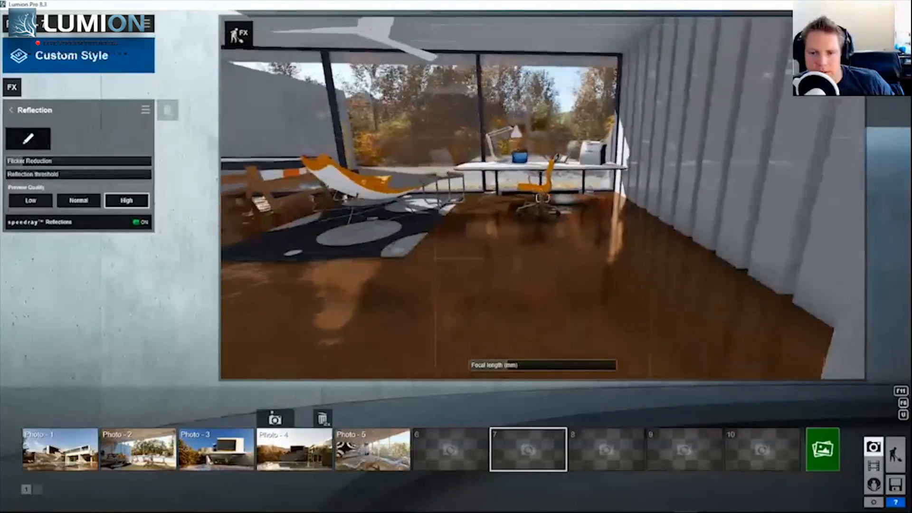
{"action": "key", "text": "w"}
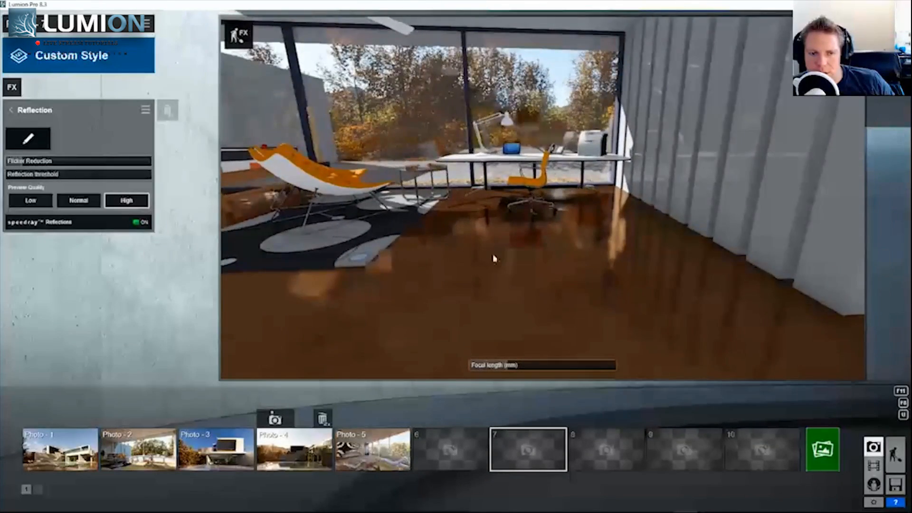
{"action": "left_click", "coordinate": [86, 202]}
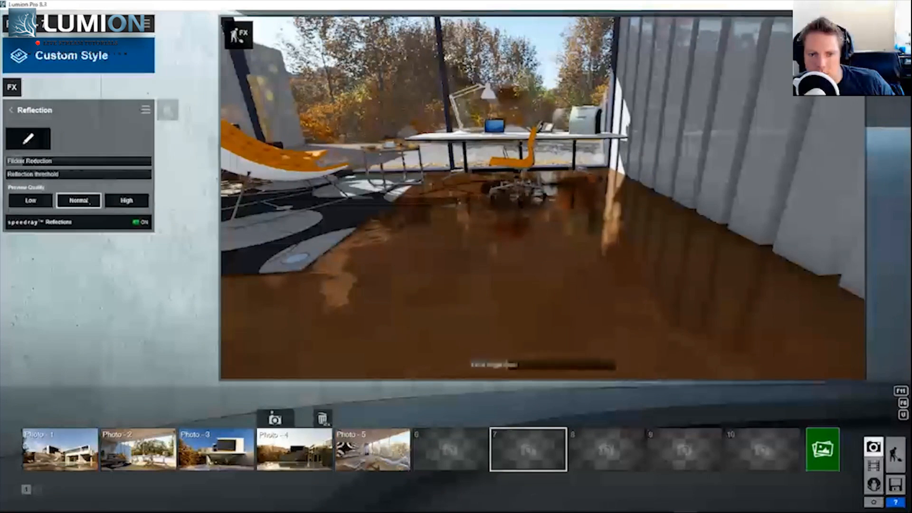
Compare the Reflection effect's preview quality settings on the interior floor, viewing the whole room with lounge chair and desk
{"action": "left_click", "coordinate": [42, 201]}
{"action": "left_click", "coordinate": [87, 202]}
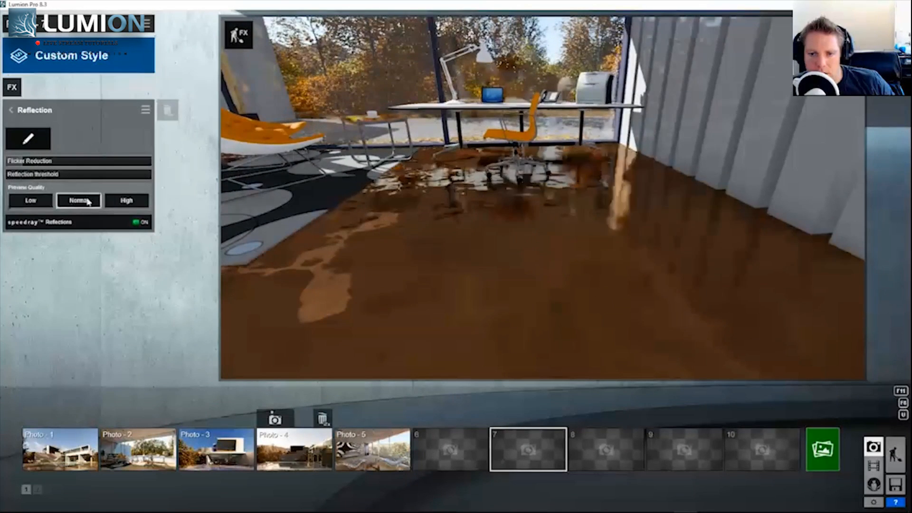
{"action": "left_click", "coordinate": [134, 203]}
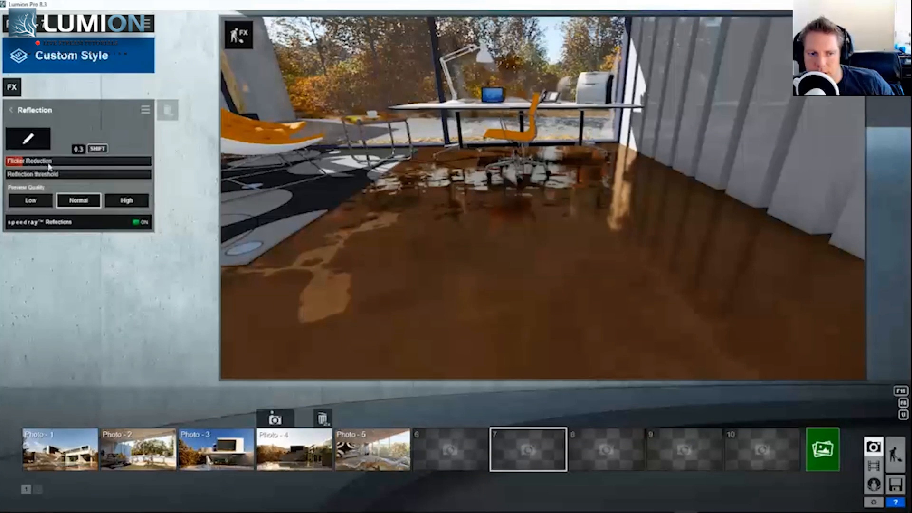
{"action": "right_click_drag", "start_coordinate": [364, 259], "coordinate": [254, 230]}
{"action": "scroll", "coordinate": [366, 238], "scroll_direction": "down", "scroll_amount": 3}
{"action": "scroll", "coordinate": [255, 231], "scroll_direction": "up", "scroll_amount": 2}
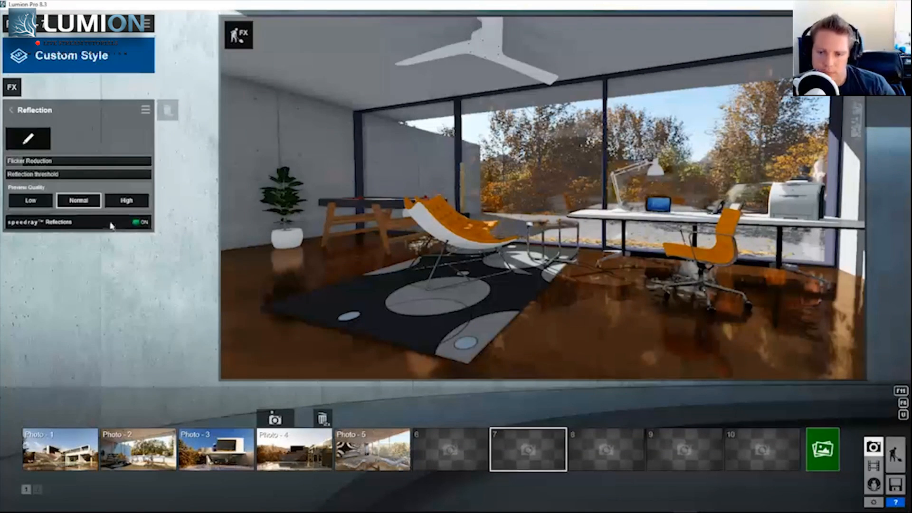
{"action": "right_click_drag", "start_coordinate": [476, 229], "coordinate": [575, 231]}
{"action": "key", "text": "s"}
{"action": "key", "text": "w"}
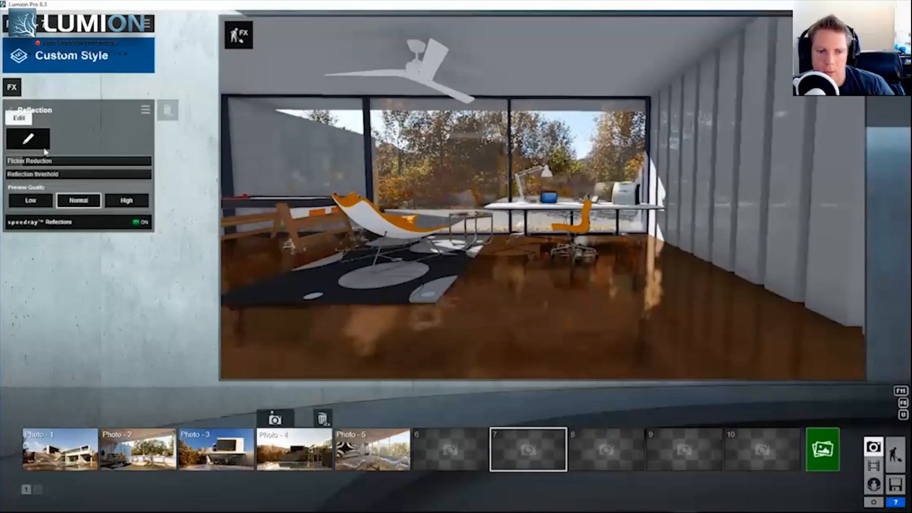
Add the interior floor as a reflection plane in the Reflection effect, confirm it, and reopen the plane editing
{"action": "left_click", "coordinate": [28, 138]}
{"action": "left_click", "coordinate": [15, 492]}
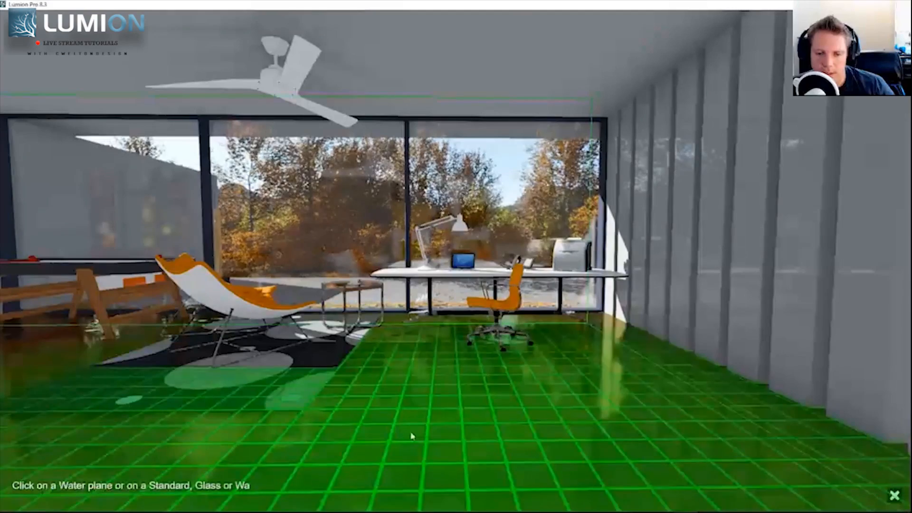
{"action": "left_click", "coordinate": [411, 433]}
{"action": "left_click", "coordinate": [289, 491]}
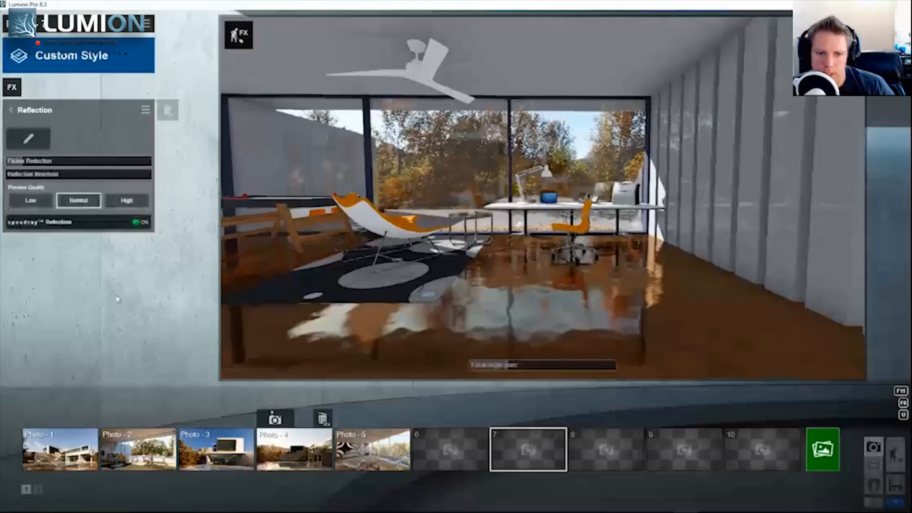
{"action": "left_click", "coordinate": [28, 138]}
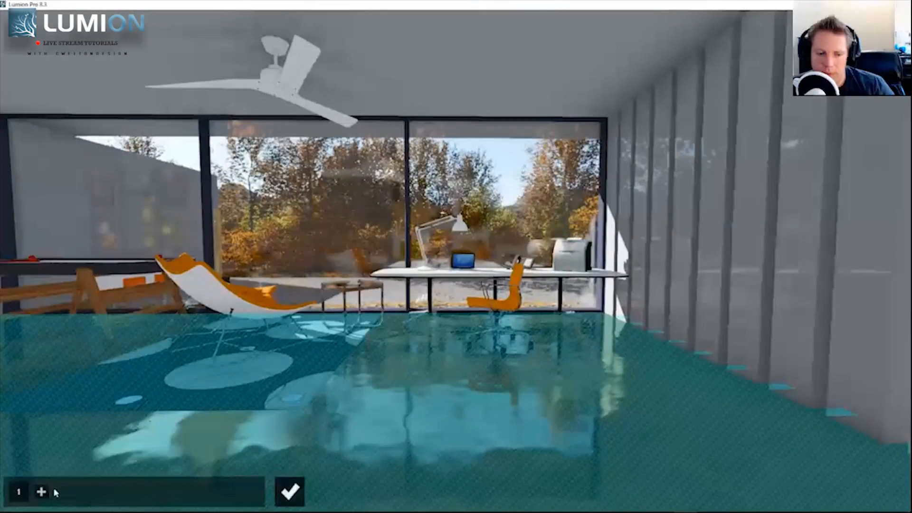
Try the interior concrete wall as a second reflection plane and remove it again
{"action": "left_click", "coordinate": [38, 491]}
{"action": "left_click", "coordinate": [127, 187]}
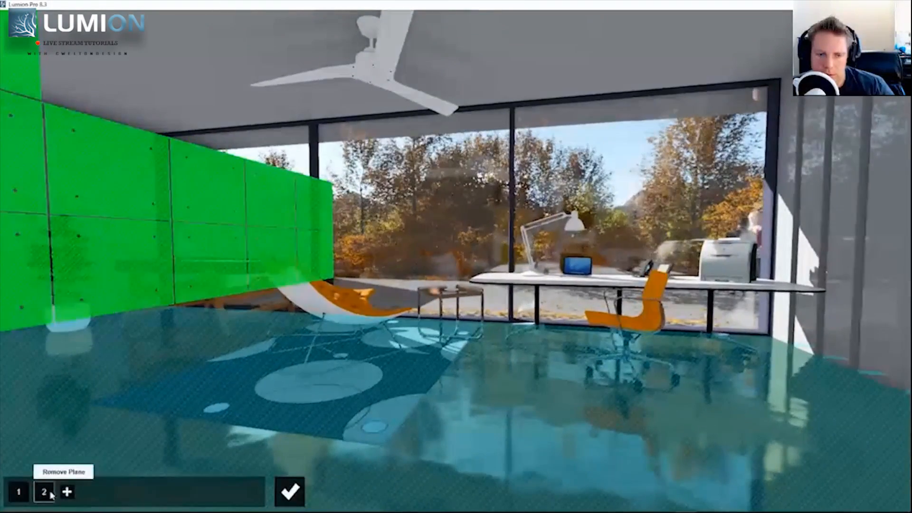
{"action": "left_click", "coordinate": [50, 493]}
Add the ground-floor window glass behind the desk as the second reflection plane from outside, and confirm the planes
{"action": "left_click", "coordinate": [44, 492]}
{"action": "key", "text": "shift+w"}
{"action": "right_click_drag", "start_coordinate": [523, 214], "coordinate": [471, 273]}
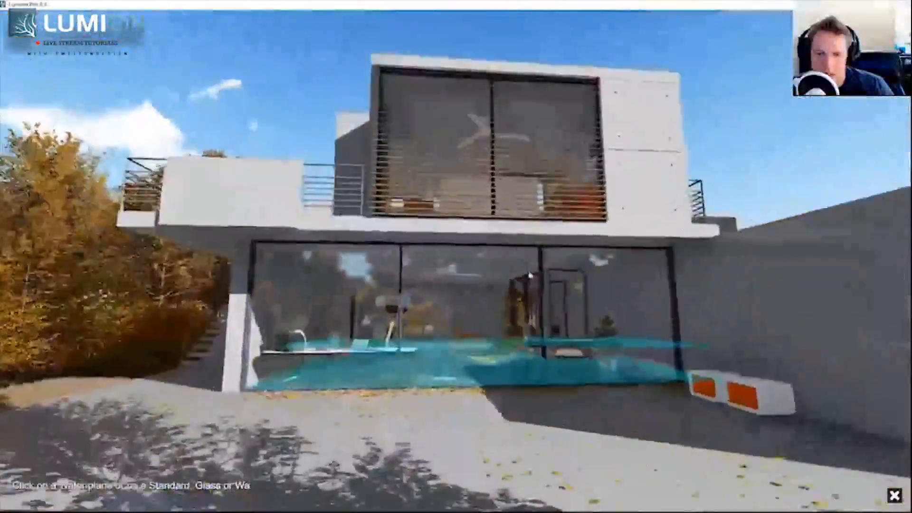
{"action": "left_click", "coordinate": [471, 274]}
{"action": "key", "text": "w"}
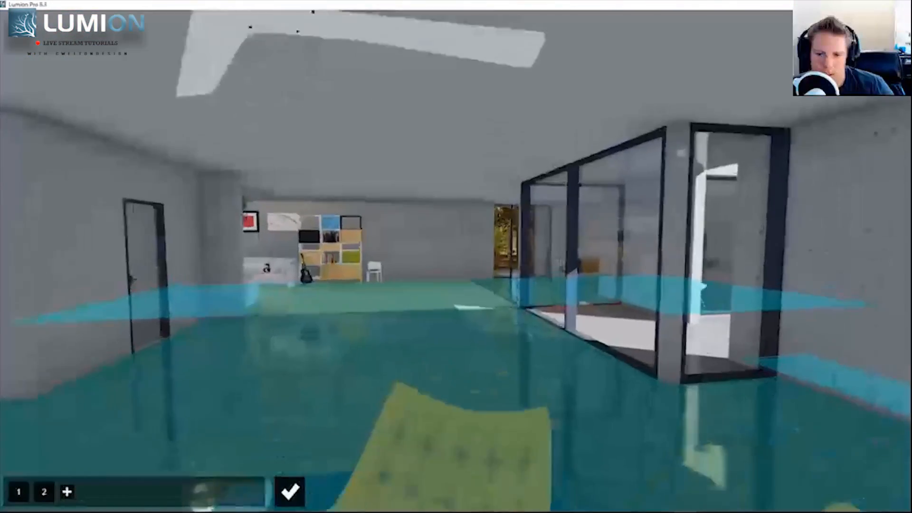
{"action": "right_click_drag", "start_coordinate": [470, 272], "coordinate": [504, 274]}
{"action": "key", "text": "w"}
{"action": "key", "text": "s"}
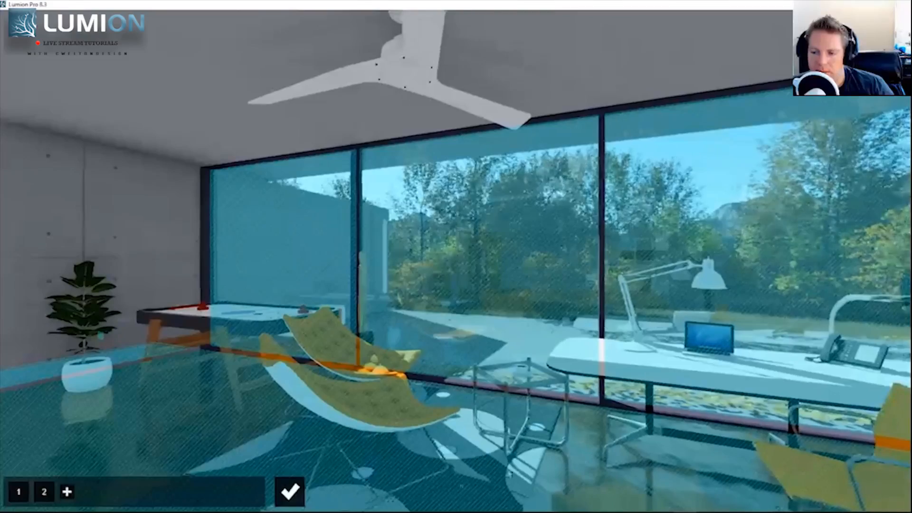
{"action": "left_click", "coordinate": [300, 502]}
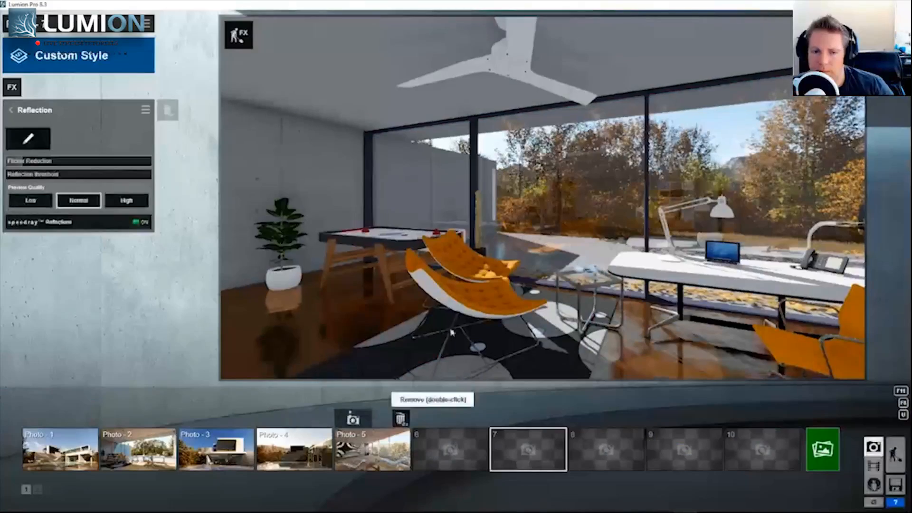
Inspect the planar floor reflections from across the room and close up beneath the desk and orange office chair
{"action": "key", "text": "a"}
{"action": "key", "text": "s"}
{"action": "right_click_drag", "start_coordinate": [501, 322], "coordinate": [556, 320]}
{"action": "key", "text": "w"}
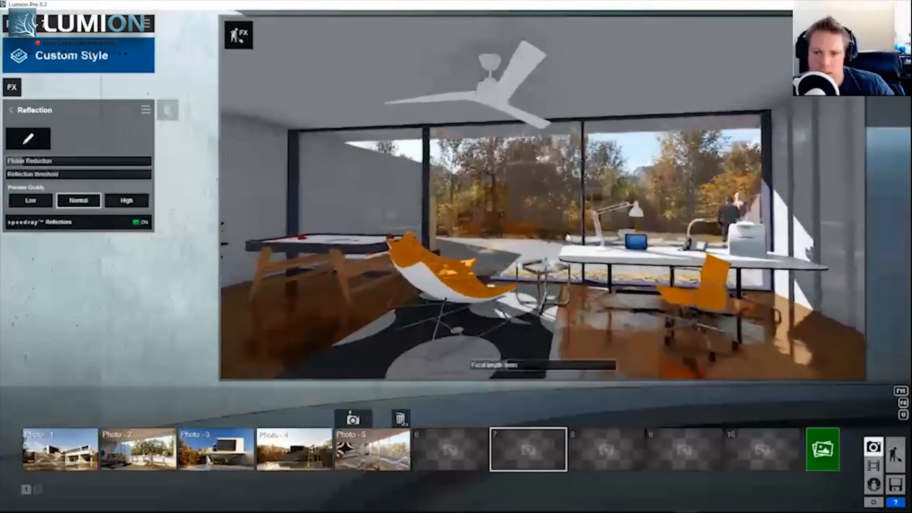
{"action": "key", "text": "s"}
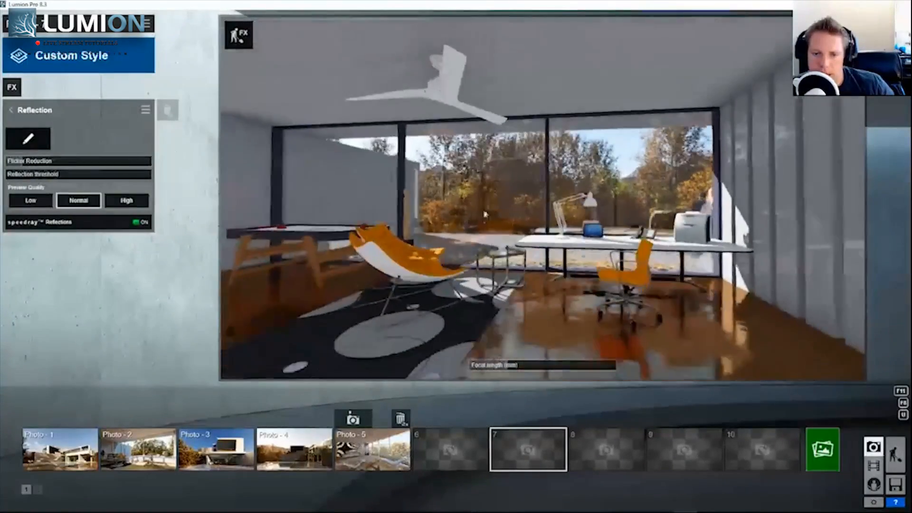
{"action": "key", "text": "w"}
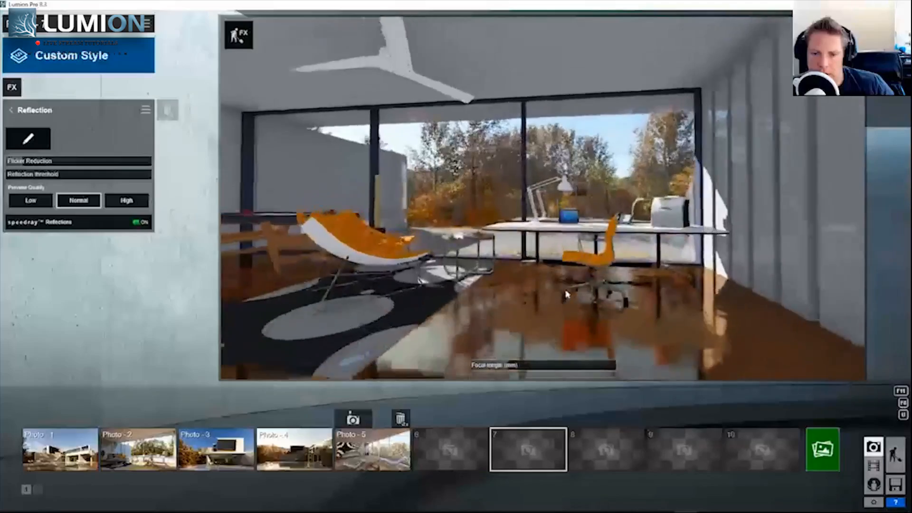
{"action": "key", "text": "w"}
{"action": "key", "text": "e"}
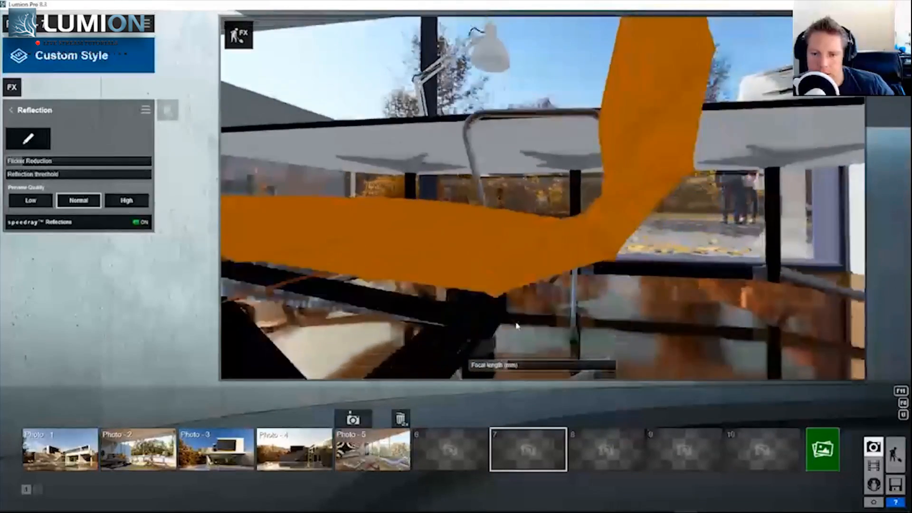
{"action": "key", "text": "s"}
{"action": "right_click_drag", "start_coordinate": [513, 335], "coordinate": [539, 267]}
{"action": "key", "text": "w"}
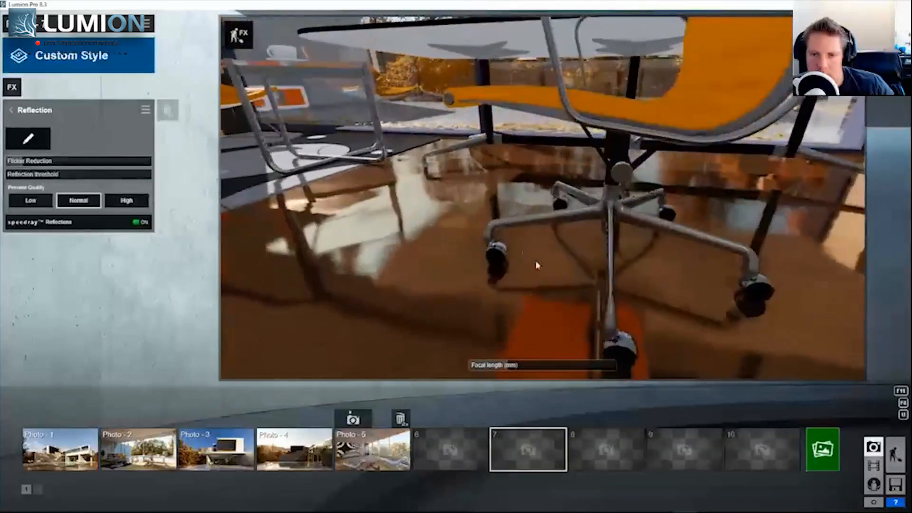
{"action": "key", "text": "a"}
{"action": "key", "text": "q"}
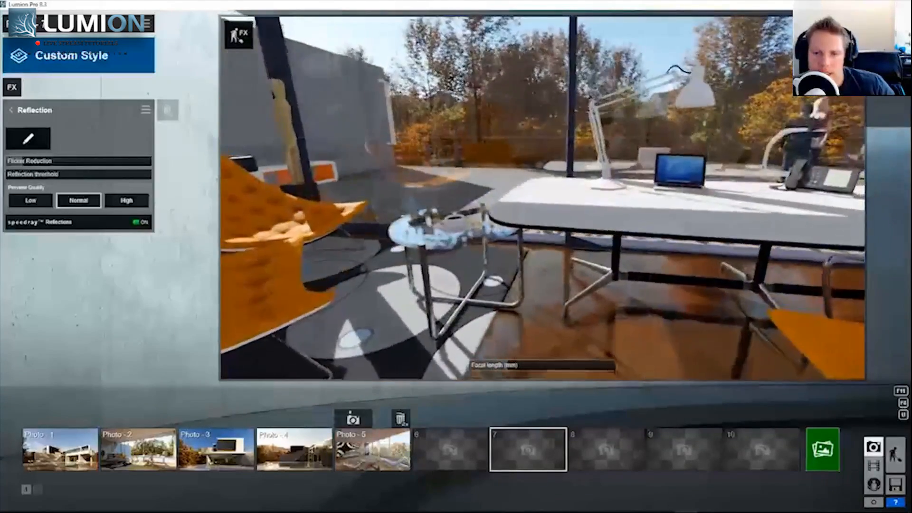
Examine the window glass reflections at the desk and the floor reflections through the rest of the interior
{"action": "key", "text": "w"}
{"action": "right_click_drag", "start_coordinate": [542, 198], "coordinate": [630, 171]}
{"action": "key", "text": "w"}
{"action": "key", "text": "q"}
{"action": "key", "text": "d"}
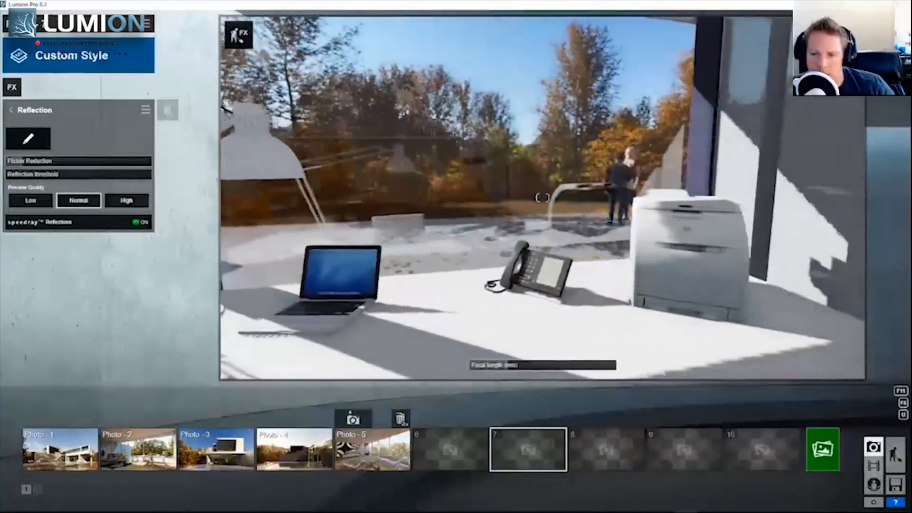
{"action": "key", "text": "s"}
{"action": "right_click_drag", "start_coordinate": [543, 198], "coordinate": [695, 197]}
{"action": "key", "text": "w"}
{"action": "key", "text": "w"}
{"action": "key", "text": "w"}
{"action": "right_click_drag", "start_coordinate": [543, 198], "coordinate": [305, 197]}
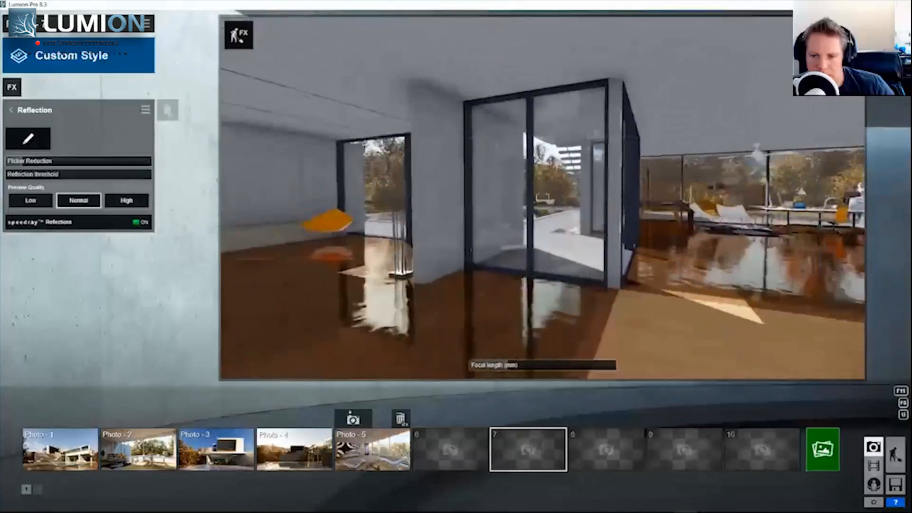
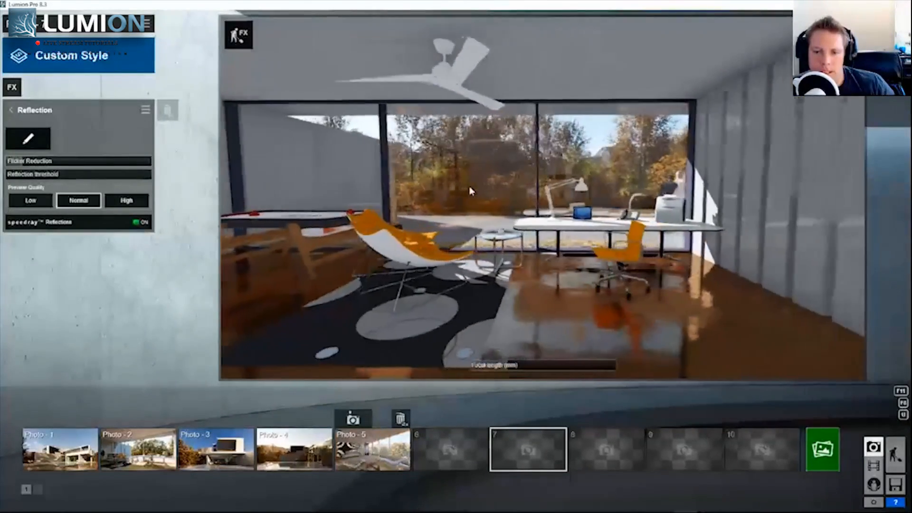
Frame the desk, orange chairs and window wall, and store the camera in photo slot 7
{"action": "key", "text": "d"}
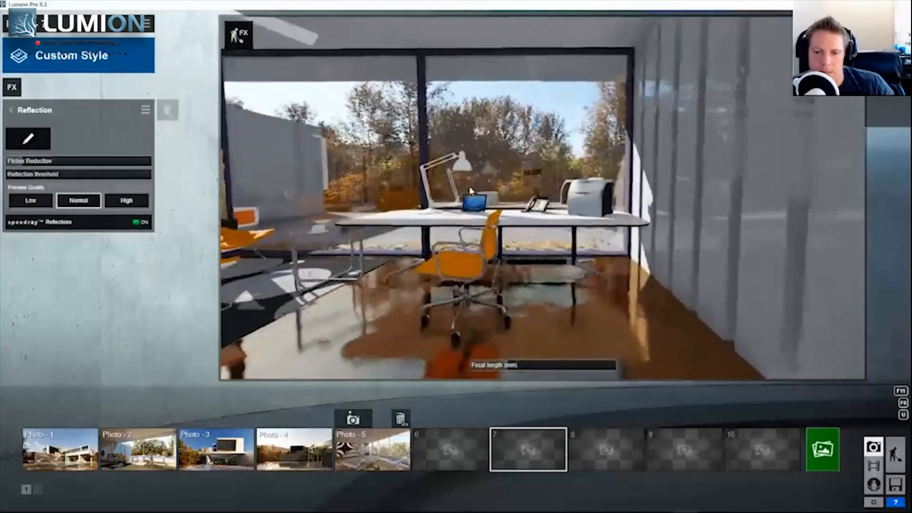
{"action": "key", "text": "w"}
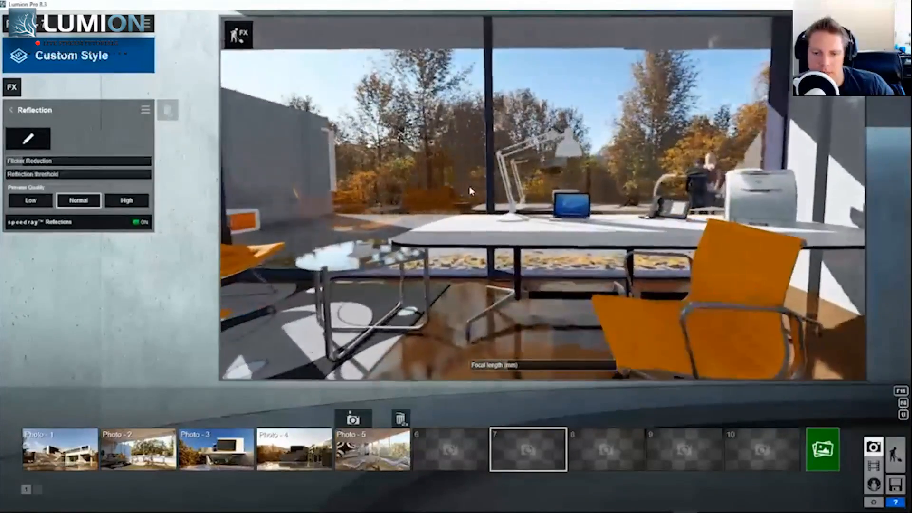
{"action": "key", "text": "s"}
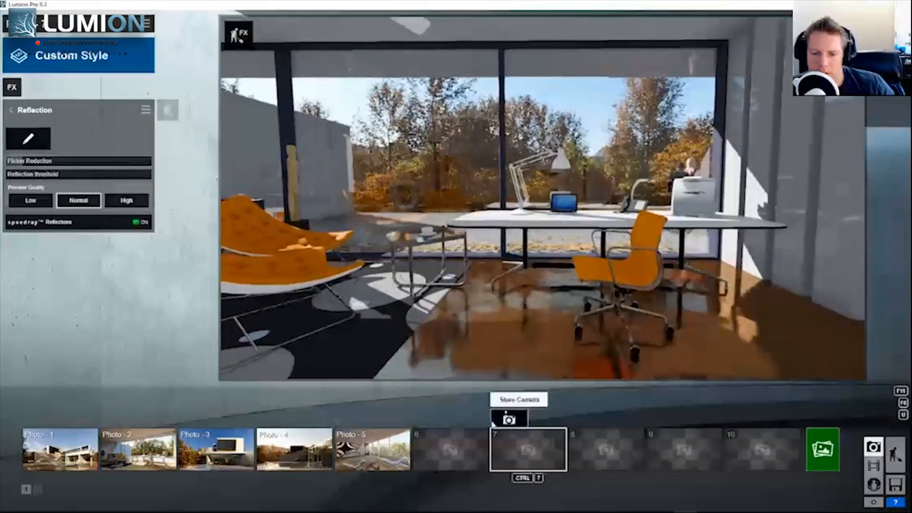
{"action": "left_click", "coordinate": [494, 420]}
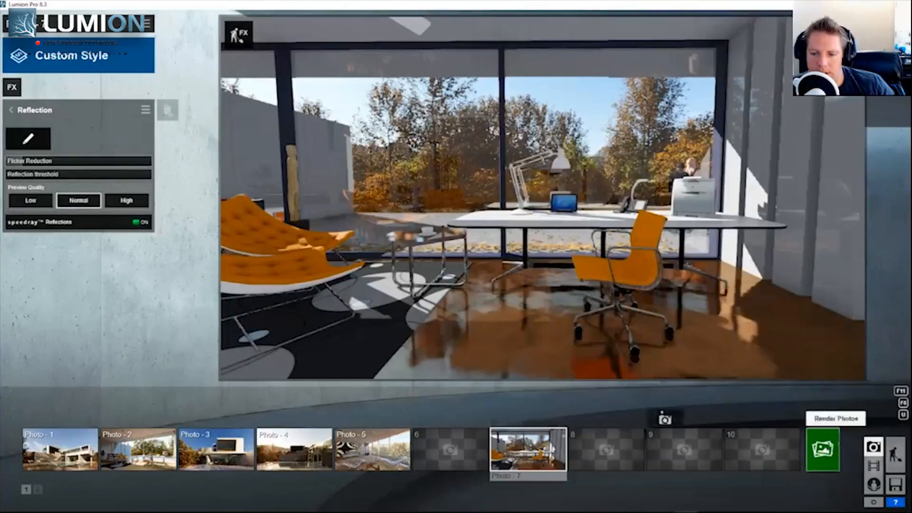
Render the current photo at Desktop size, 1920x1080, saving it as a JPG file named t, and close the finished render
{"action": "left_click", "coordinate": [827, 449]}
{"action": "left_click", "coordinate": [367, 382]}
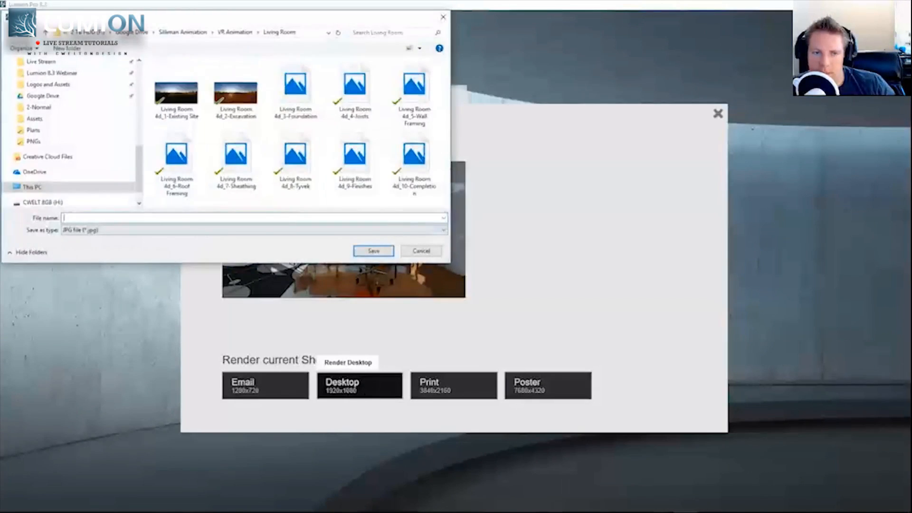
{"action": "scroll", "coordinate": [50, 101], "scroll_direction": "up", "scroll_amount": 3}
{"action": "scroll", "coordinate": [50, 101], "scroll_direction": "up", "scroll_amount": 3}
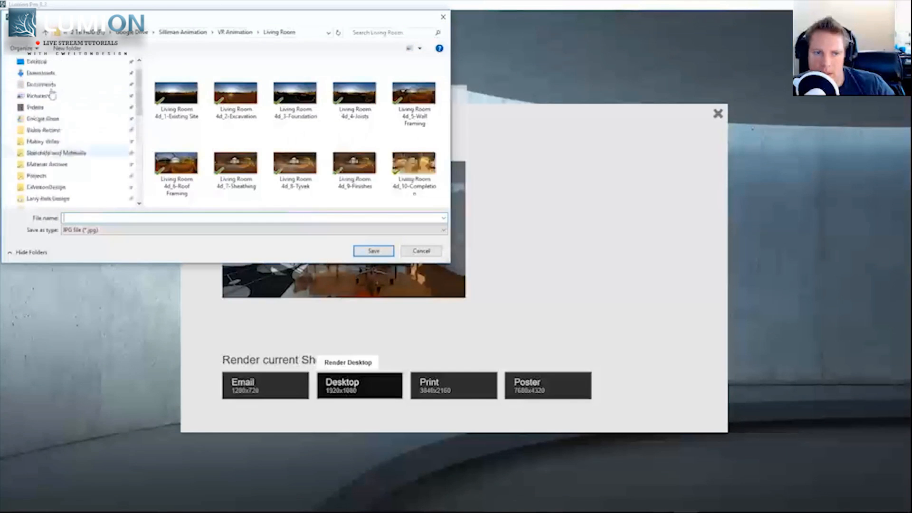
{"action": "left_click", "coordinate": [37, 81]}
{"action": "left_click", "coordinate": [117, 219]}
{"action": "type", "text": "t"}
{"action": "key", "text": "Return"}
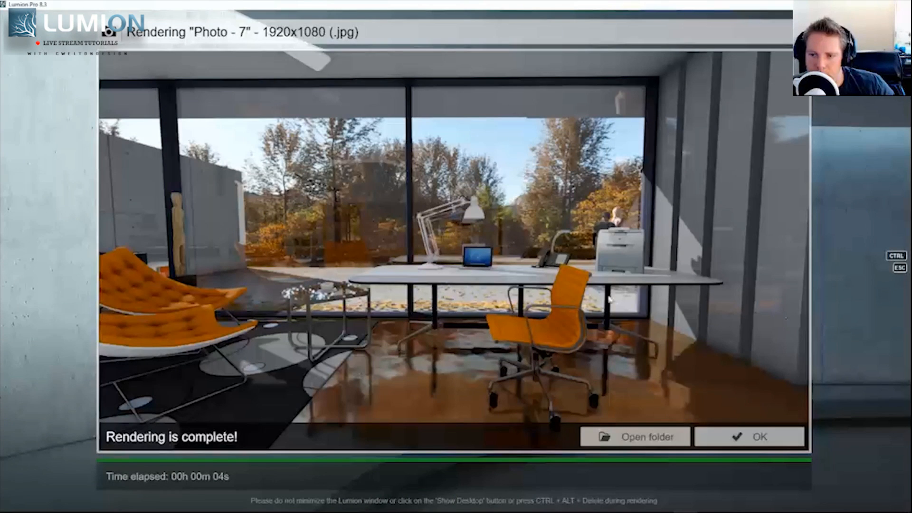
{"action": "left_click", "coordinate": [744, 437]}
View the room and its Floor_Tiles_01 floor in build mode from several positions, and return to the photo view for comparison
{"action": "left_click", "coordinate": [895, 455]}
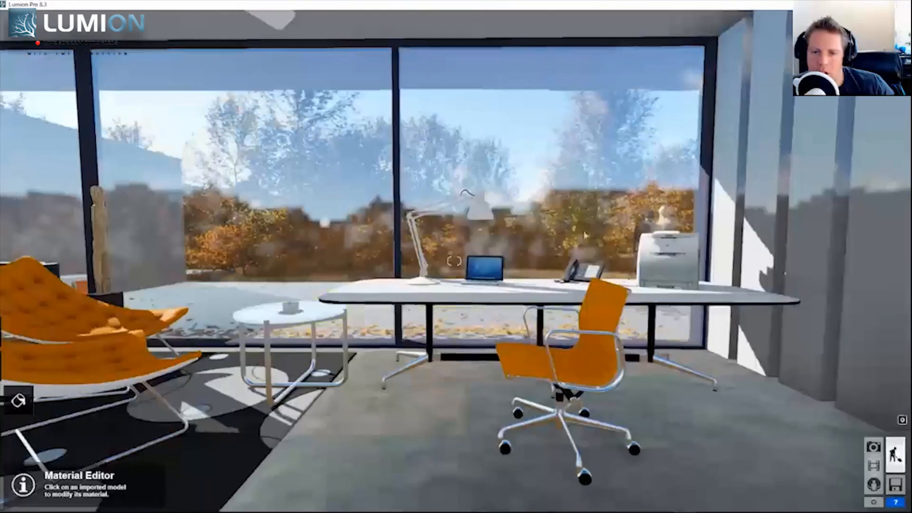
{"action": "key", "text": "a"}
{"action": "key", "text": "s"}
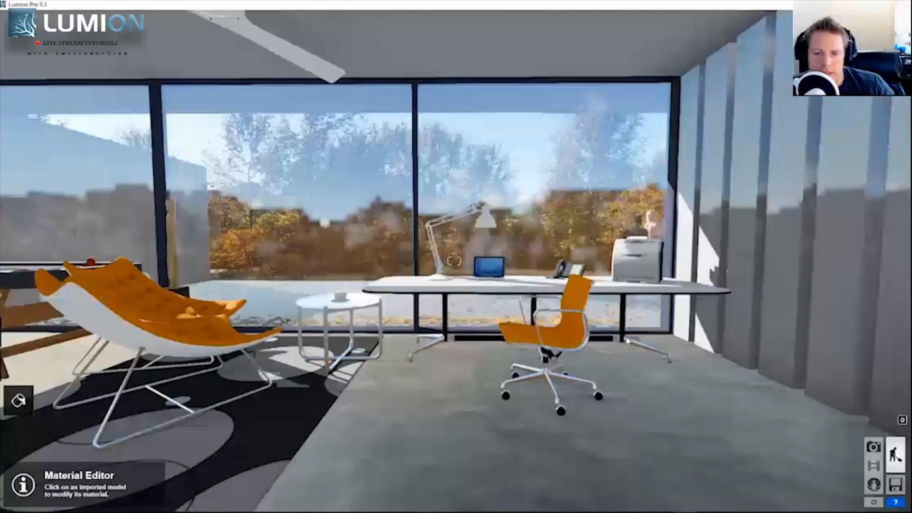
{"action": "key", "text": "s"}
{"action": "key", "text": "a"}
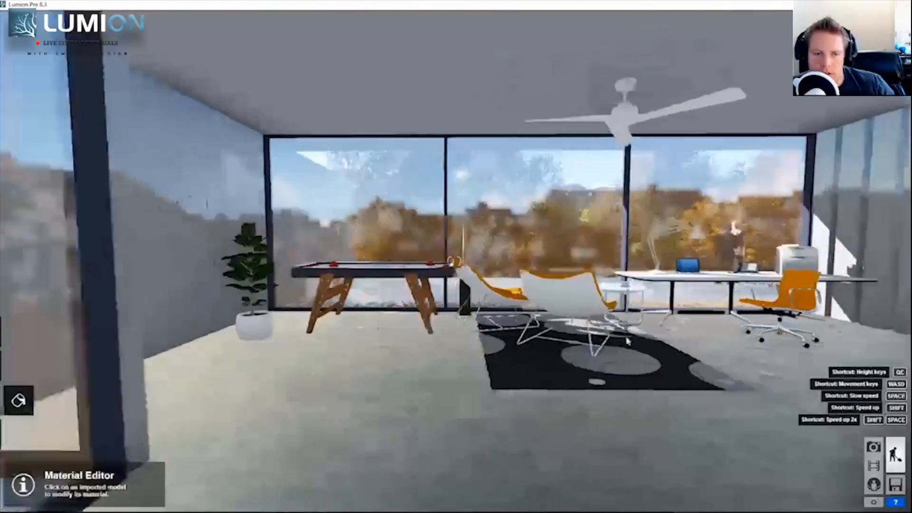
{"action": "key", "text": "d"}
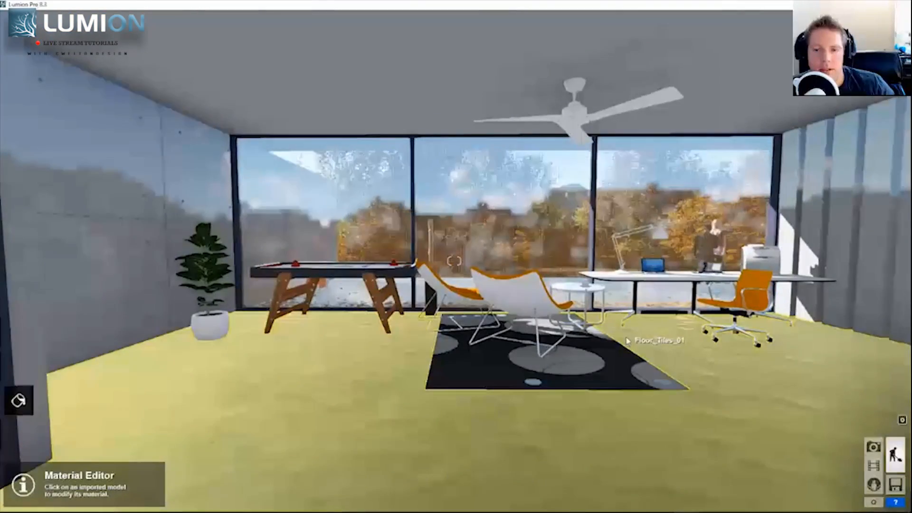
{"action": "key", "text": "d"}
{"action": "right_click_drag", "start_coordinate": [629, 341], "coordinate": [515, 323]}
{"action": "key", "text": "s"}
{"action": "key", "text": "w"}
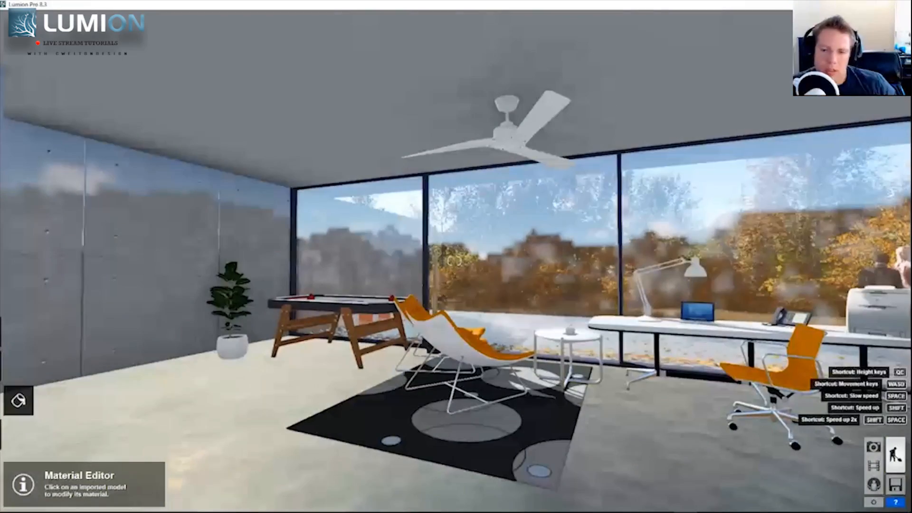
{"action": "right_click_drag", "start_coordinate": [666, 328], "coordinate": [580, 353]}
{"action": "key", "text": "w"}
{"action": "key", "text": "s"}
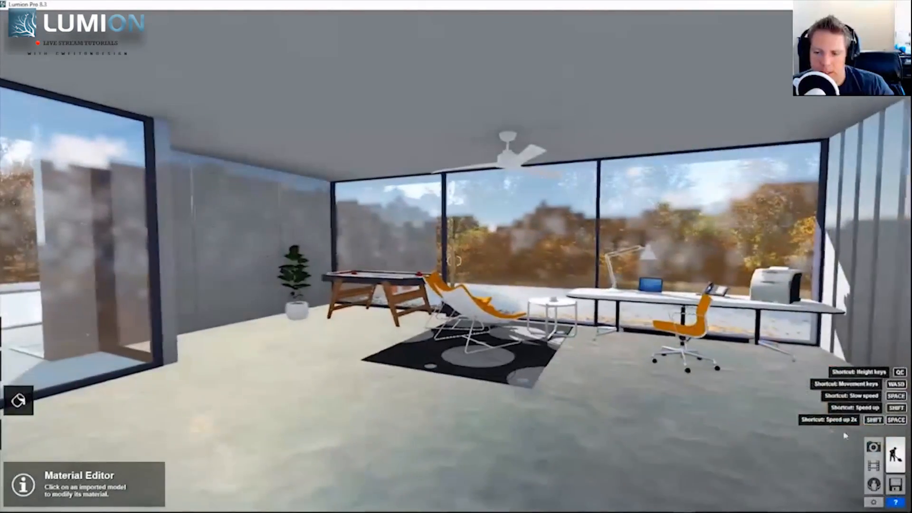
{"action": "left_click", "coordinate": [877, 454]}
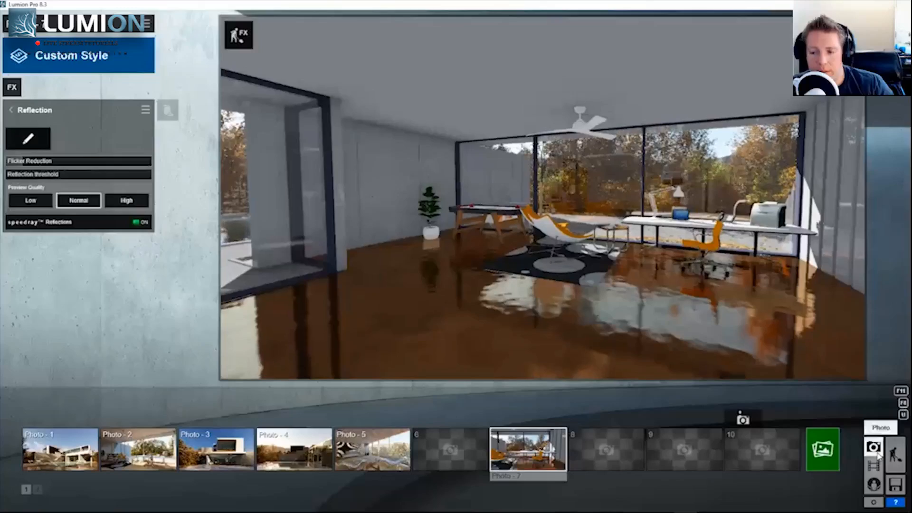
Examine the floor and window reflections from several positions in photo and build mode, and compare with the Low reflection preview quality
{"action": "key", "text": "d"}
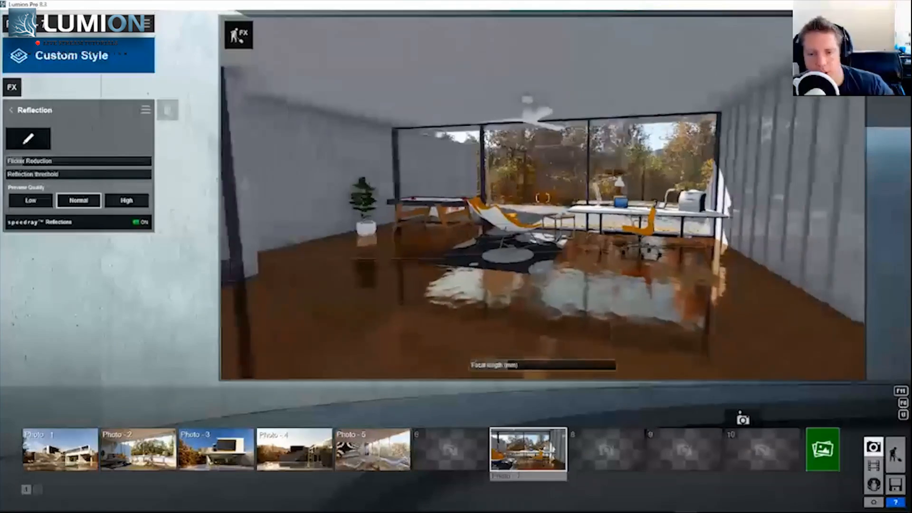
{"action": "key", "text": "e"}
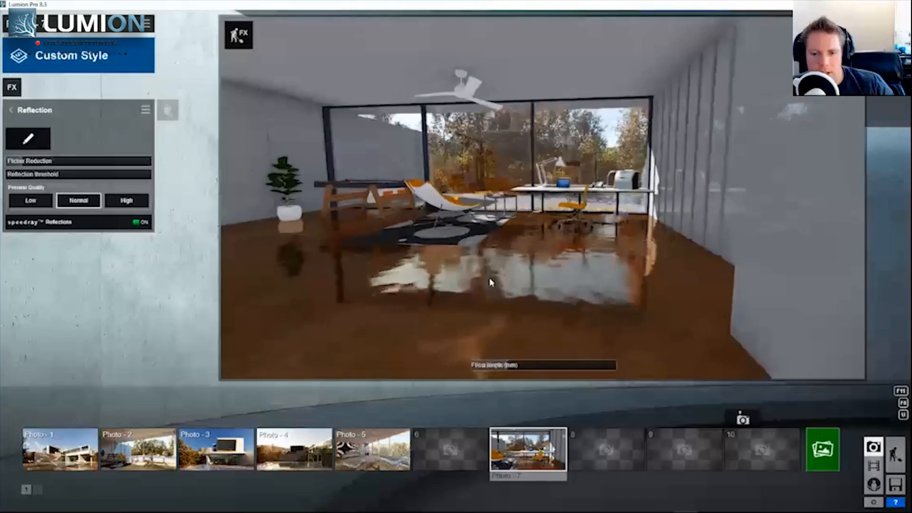
{"action": "key", "text": "a"}
{"action": "key", "text": "w"}
{"action": "key", "text": "d"}
{"action": "key", "text": "d"}
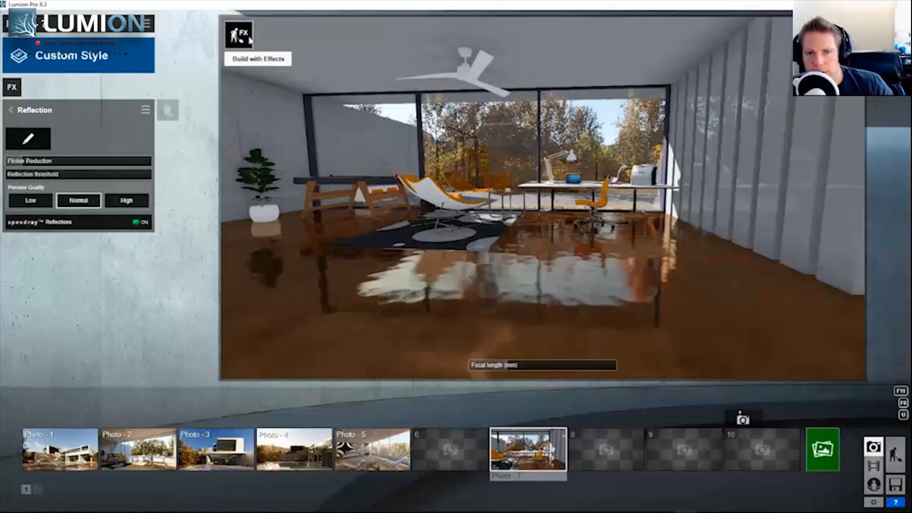
{"action": "left_click", "coordinate": [250, 39]}
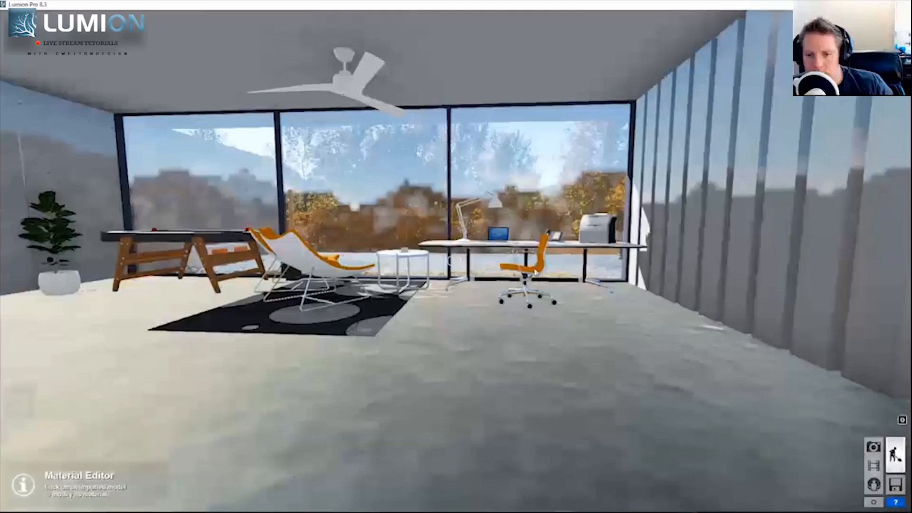
{"action": "key", "text": "w"}
{"action": "key", "text": "s"}
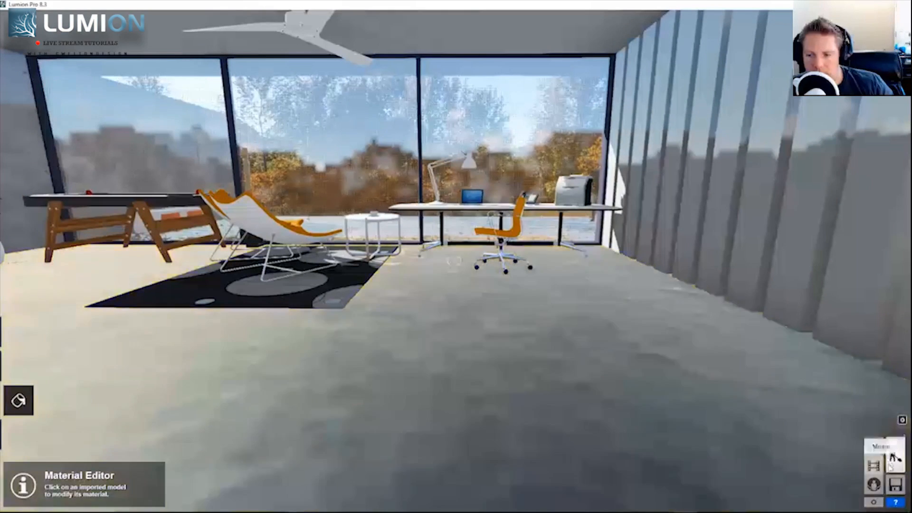
{"action": "left_click", "coordinate": [874, 448]}
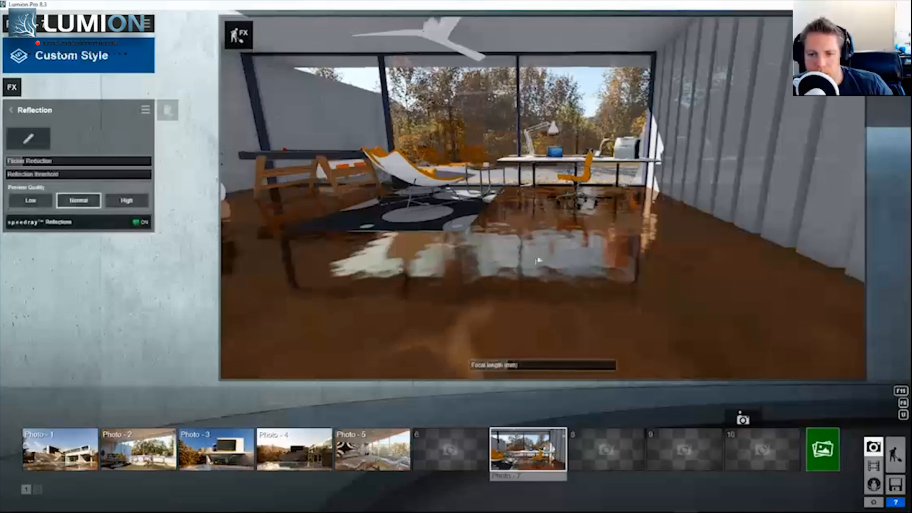
{"action": "left_click", "coordinate": [39, 203]}
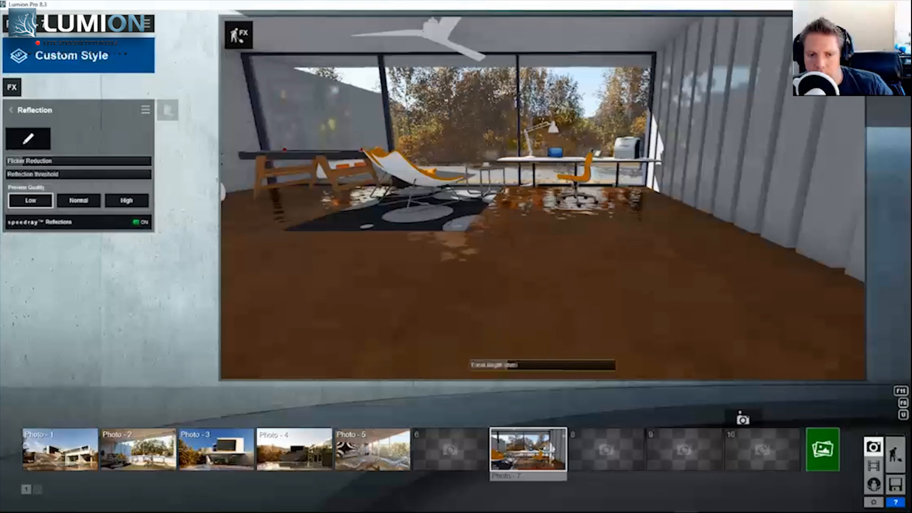
Reduce the reflectivity and raise the gloss of the Floor_Tiles_01 material in build mode, and save it
{"action": "left_click", "coordinate": [896, 453]}
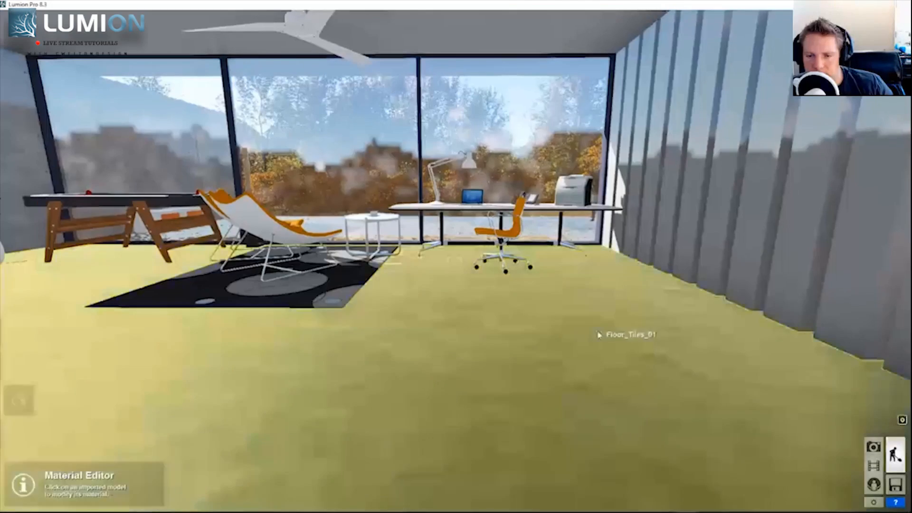
{"action": "left_click", "coordinate": [65, 377]}
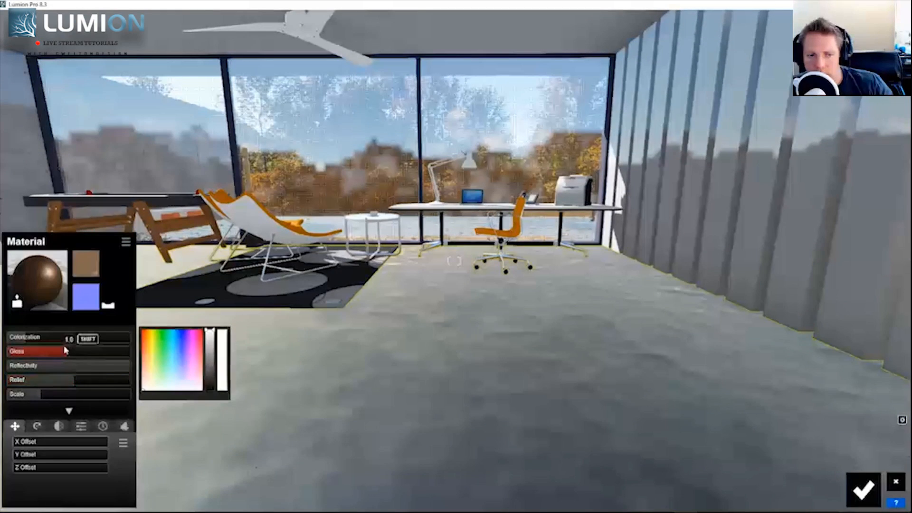
{"action": "left_click_drag", "start_coordinate": [114, 368], "coordinate": [128, 352]}
{"action": "mouse_move", "coordinate": [77, 354]}
{"action": "left_mouse_down"}
{"action": "mouse_move", "coordinate": [103, 354]}
{"action": "mouse_move", "coordinate": [59, 354]}
{"action": "mouse_move", "coordinate": [85, 355]}
{"action": "left_mouse_up"}
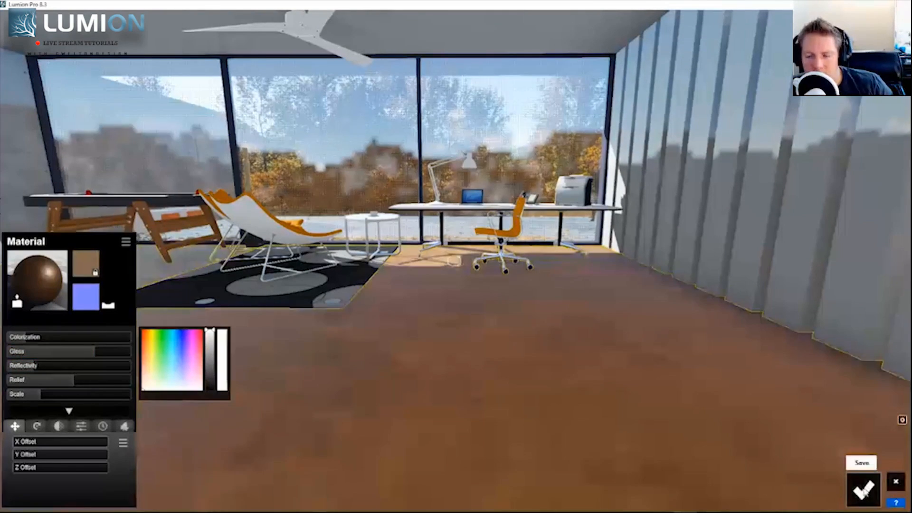
{"action": "left_click", "coordinate": [863, 489]}
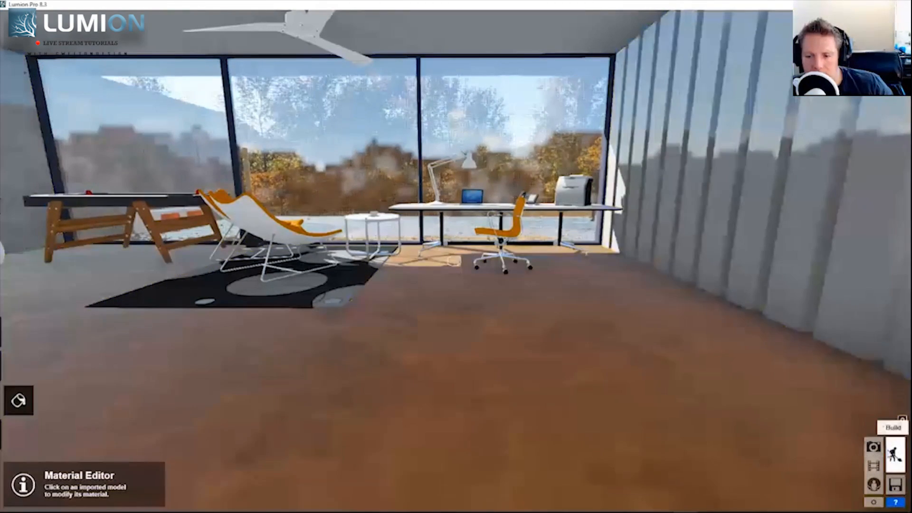
Return to the photo view, set the Reflection preview quality to High, and frame the floor near the desk
{"action": "left_click", "coordinate": [874, 447]}
{"action": "key", "text": "d"}
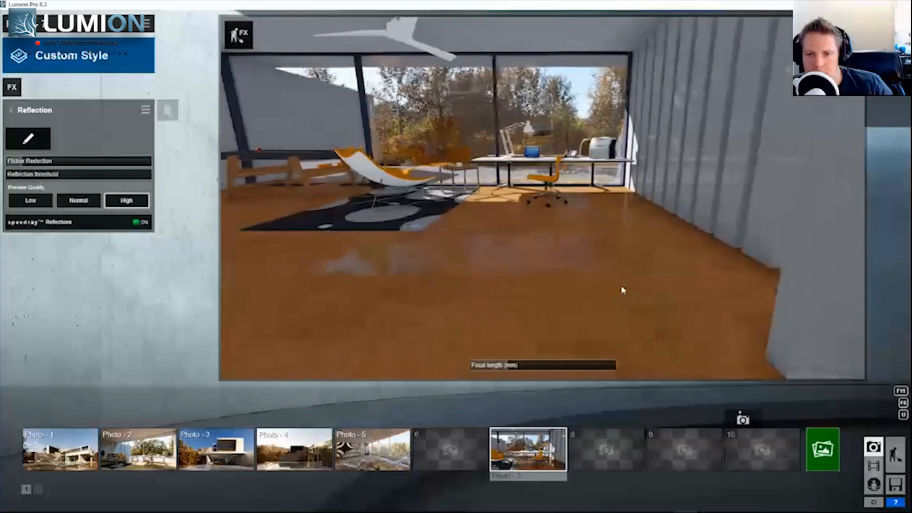
{"action": "key", "text": "w"}
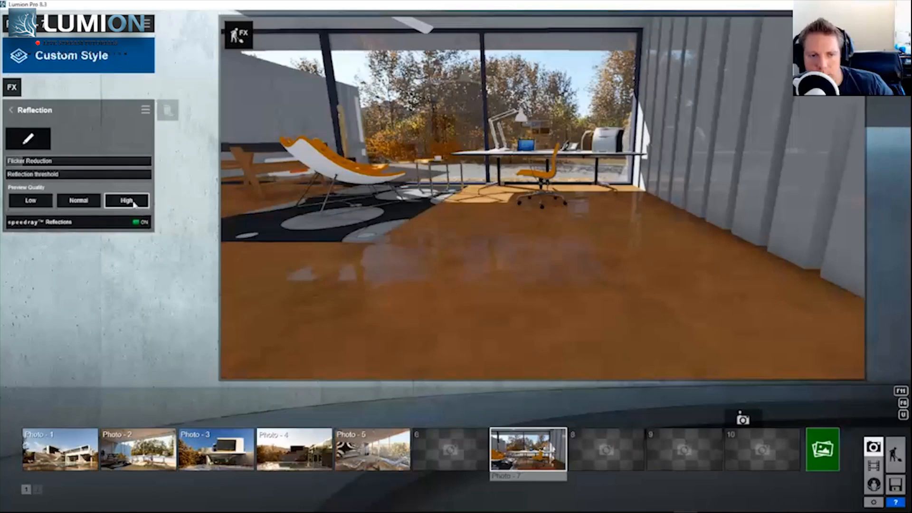
Building with effects on, raise the Floor_Tiles_01 reflectivity to its maximum, lower its gloss slightly, and save the material
{"action": "left_click", "coordinate": [237, 37]}
{"action": "key", "text": "a"}
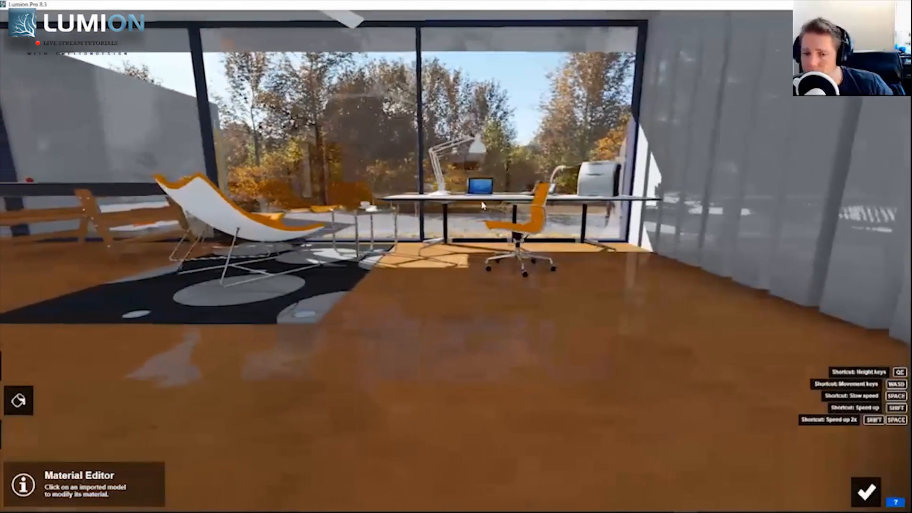
{"action": "key", "text": "d"}
{"action": "key", "text": "e"}
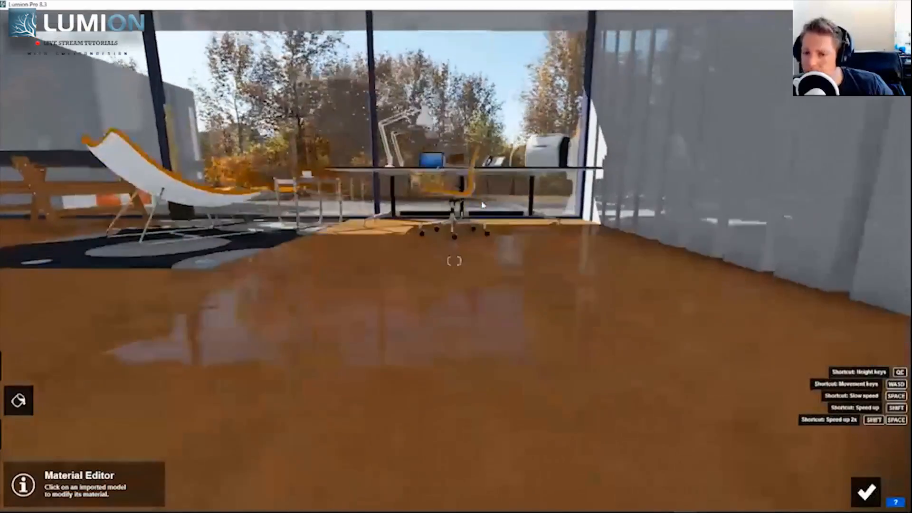
{"action": "key", "text": "q"}
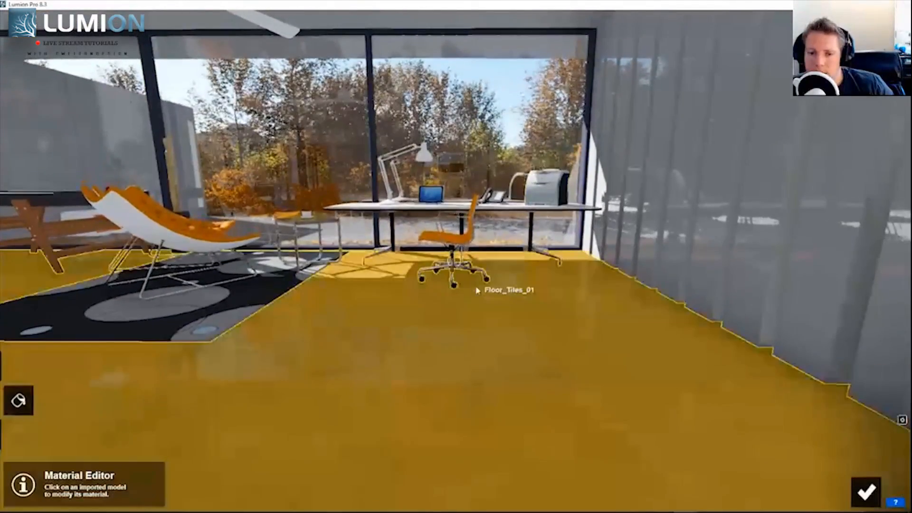
{"action": "left_click", "coordinate": [476, 290]}
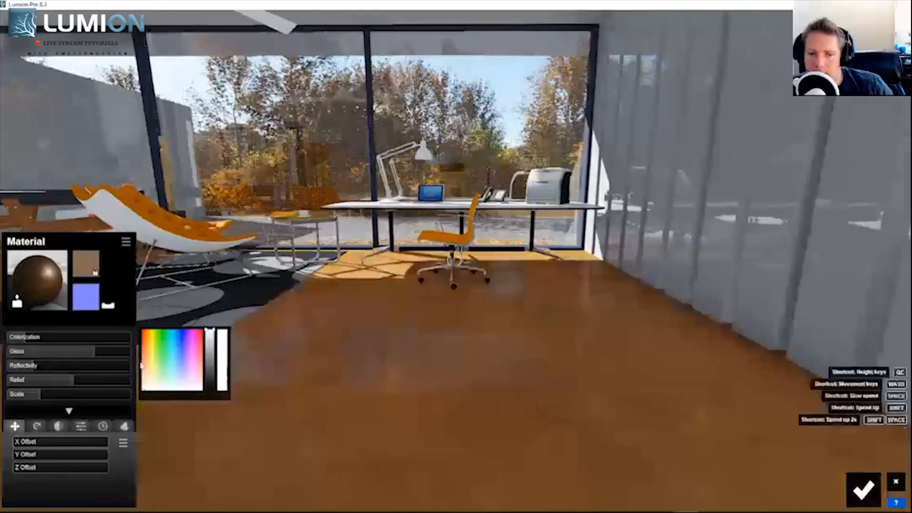
{"action": "key", "text": "w"}
{"action": "left_click_drag", "start_coordinate": [50, 368], "coordinate": [209, 394]}
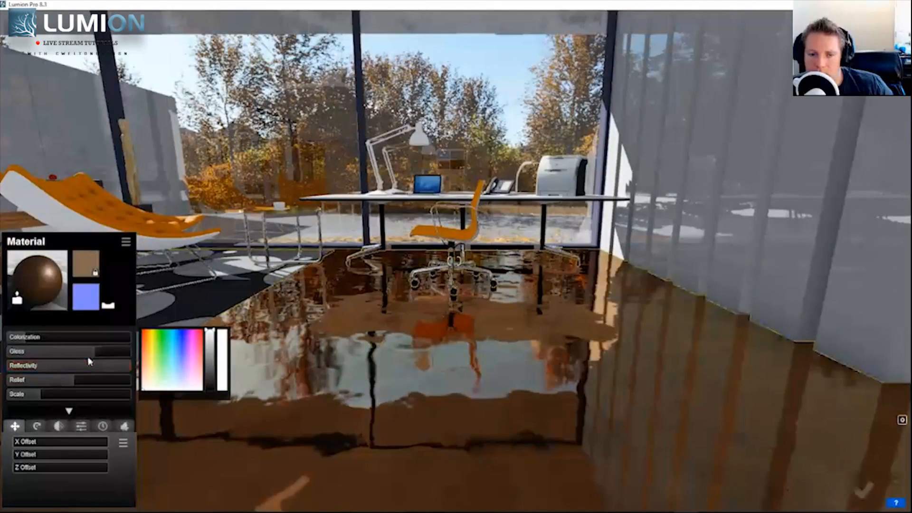
{"action": "left_click_drag", "start_coordinate": [81, 358], "coordinate": [61, 355]}
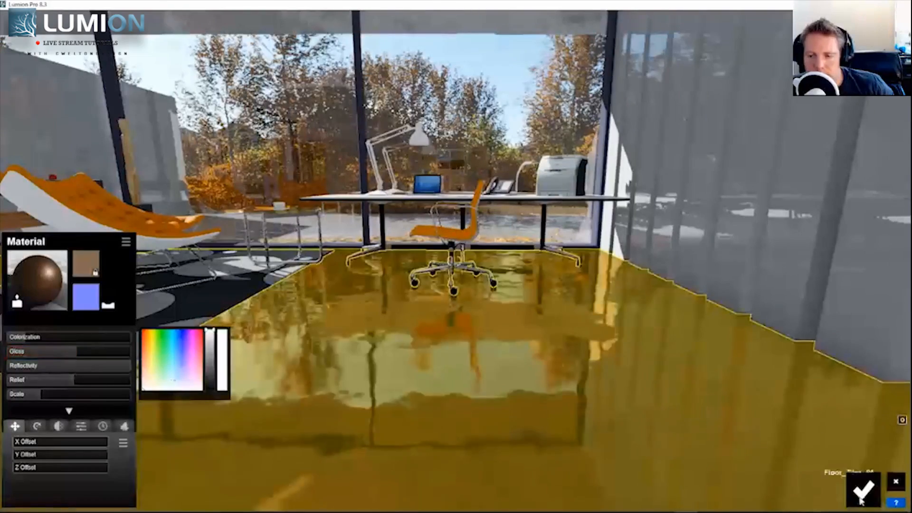
{"action": "left_click", "coordinate": [862, 492]}
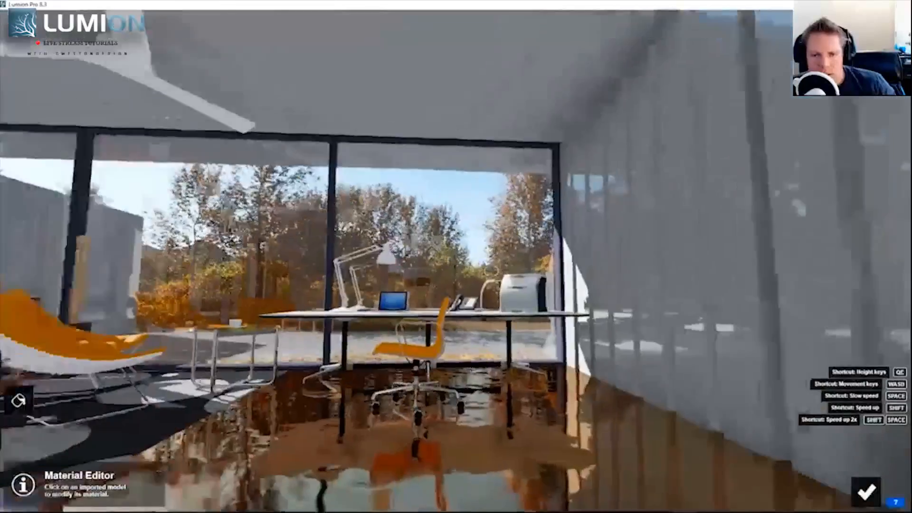
Examine the reflections in the floor, Glass_Inside windows and concrete wall around the desk and lounge chair, and return to the photo view
{"action": "right_click_drag", "start_coordinate": [433, 241], "coordinate": [430, 223]}
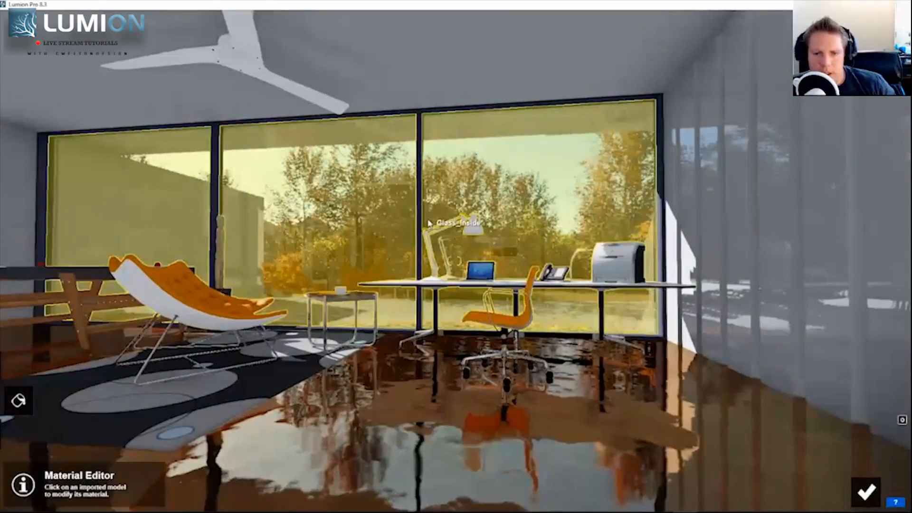
{"action": "key", "text": "a"}
{"action": "key", "text": "d"}
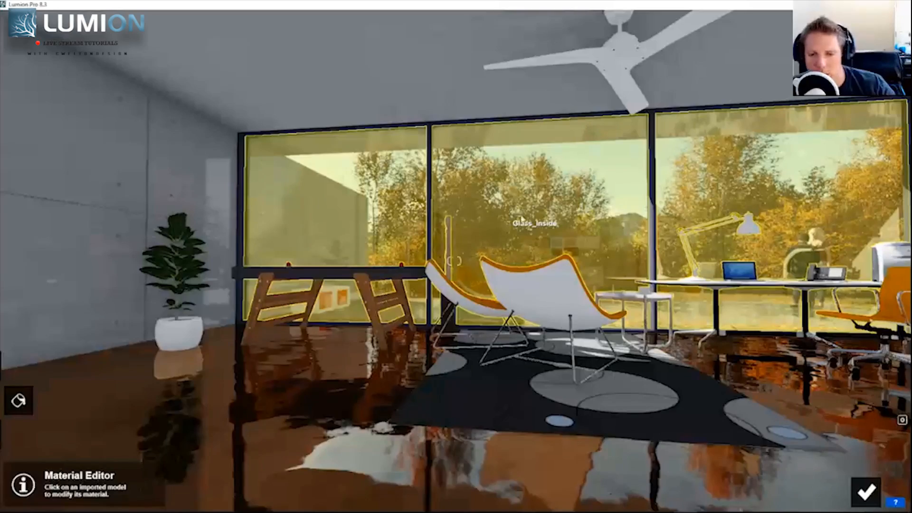
{"action": "key", "text": "d"}
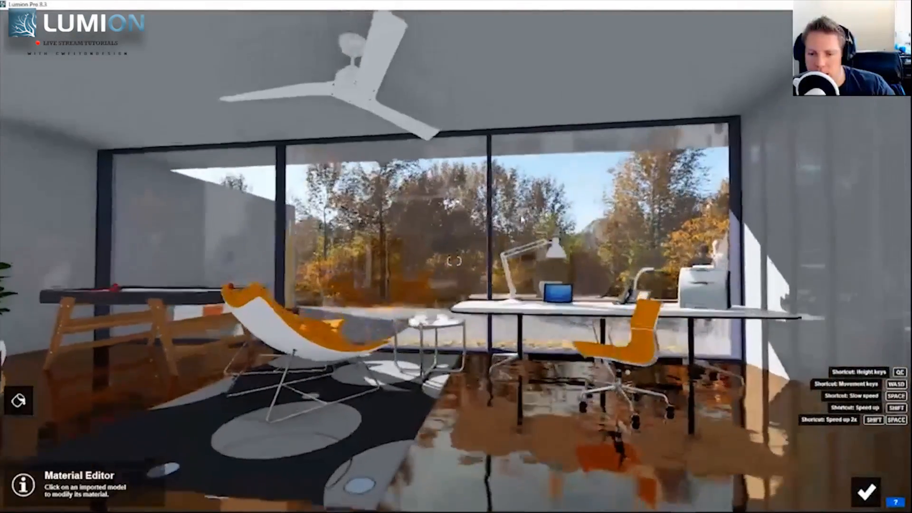
{"action": "key", "text": "w"}
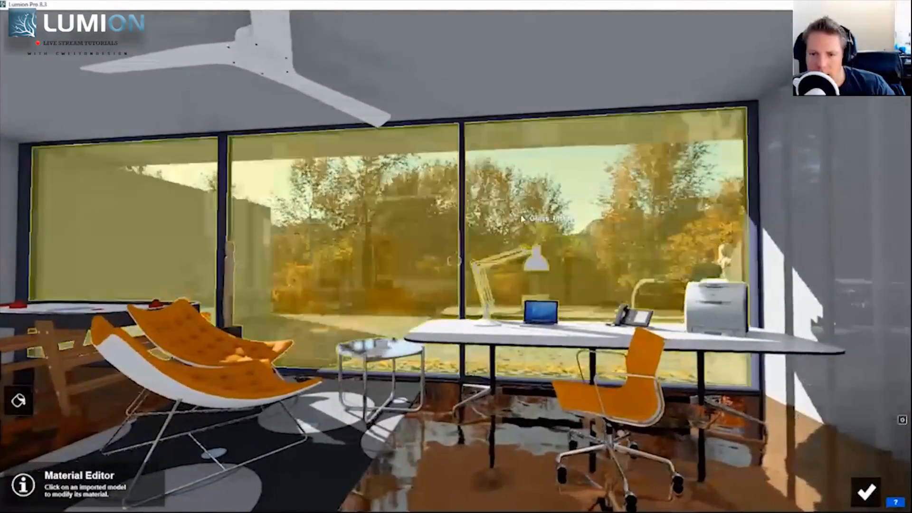
{"action": "key", "text": "s"}
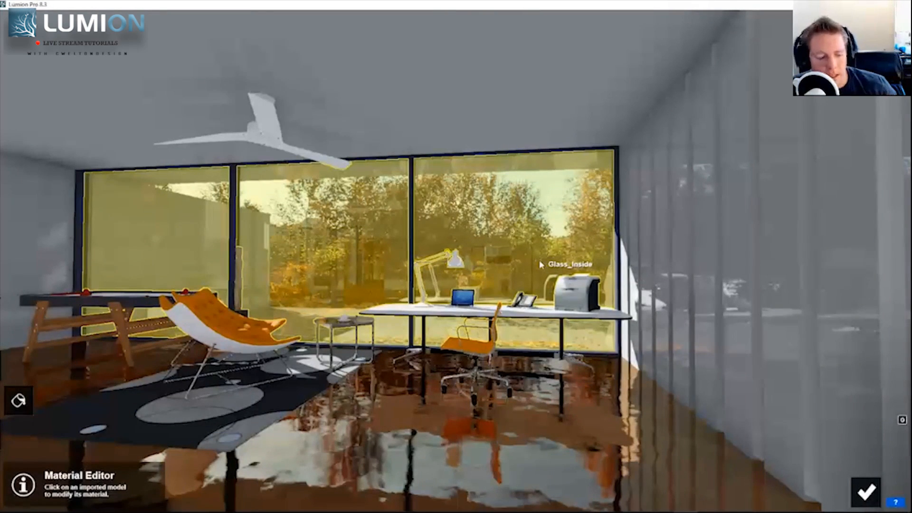
{"action": "key", "text": "w"}
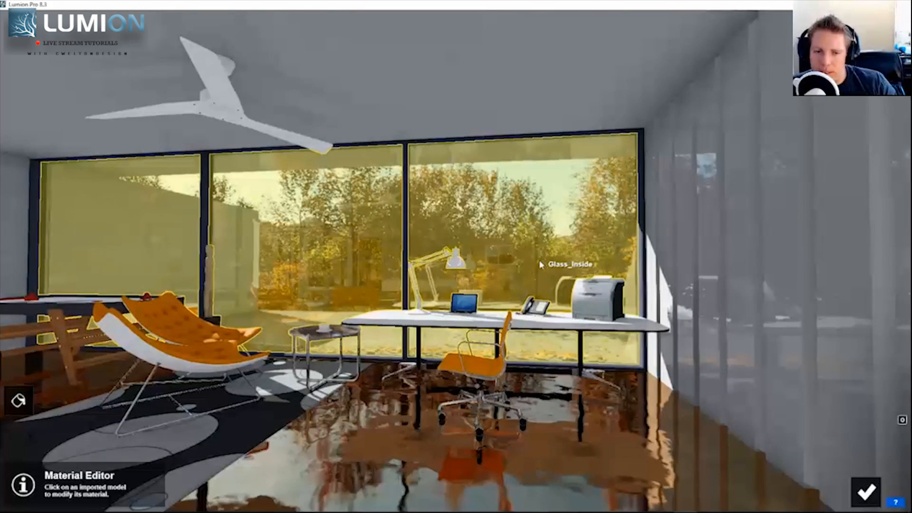
{"action": "key", "text": "d"}
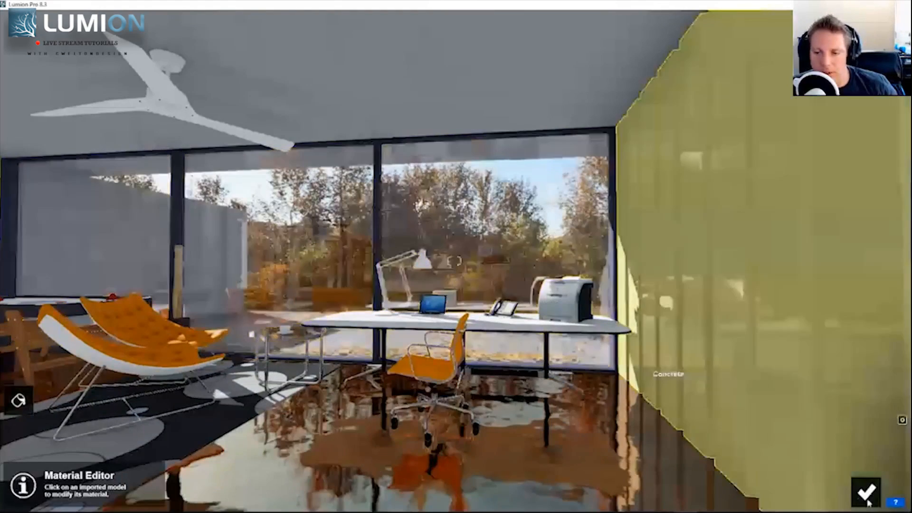
{"action": "left_click", "coordinate": [866, 493]}
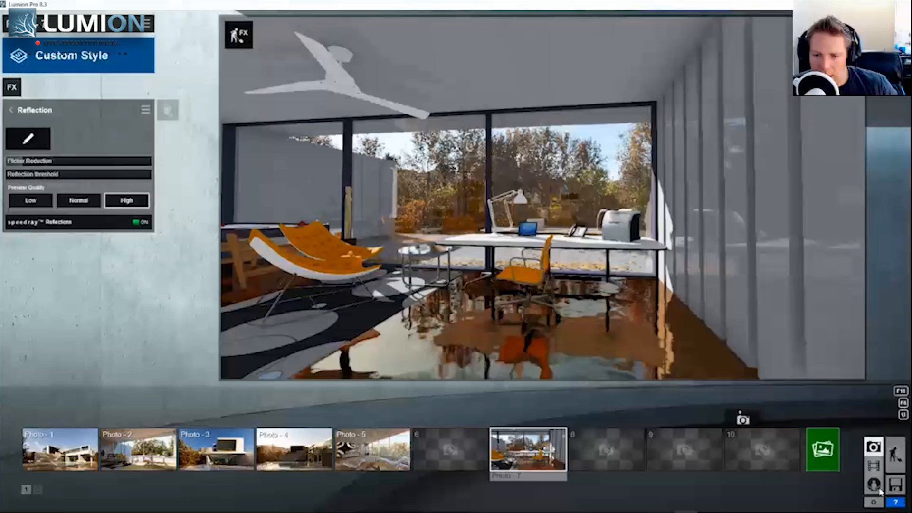